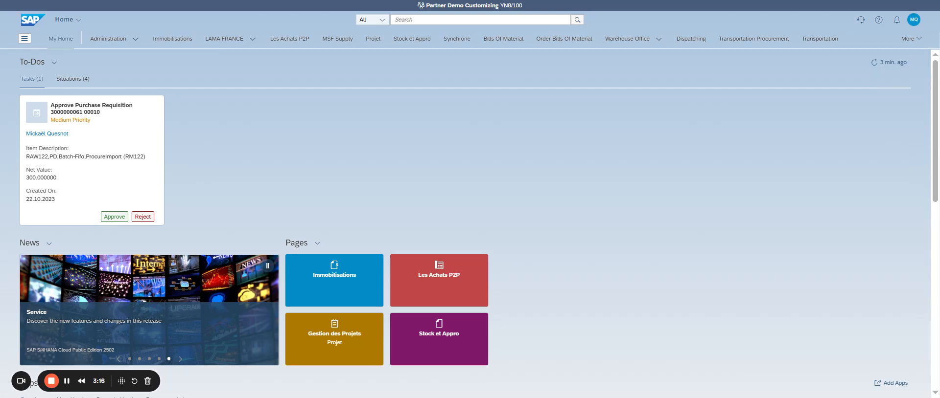
Search for "manage g/l" and open the Manage G/L Account Master Data app.
click(413, 20)
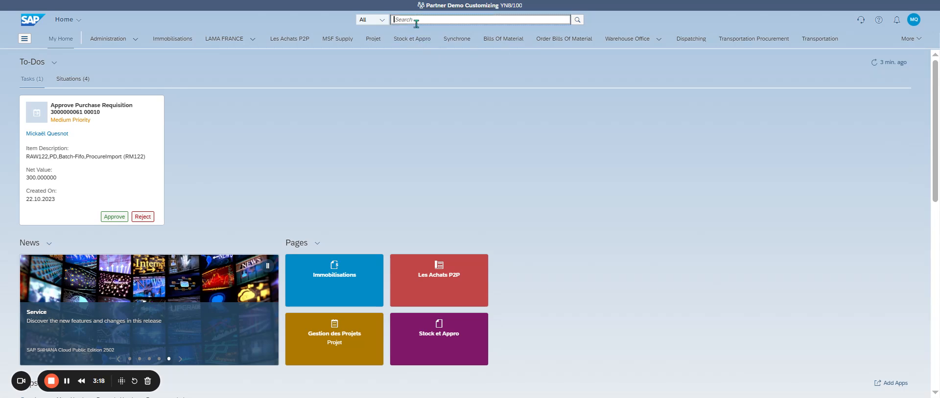
text(manage)
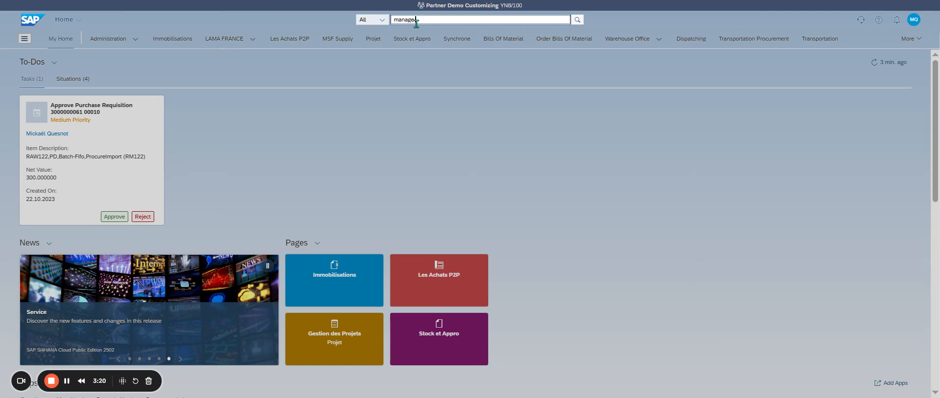
text( g/)
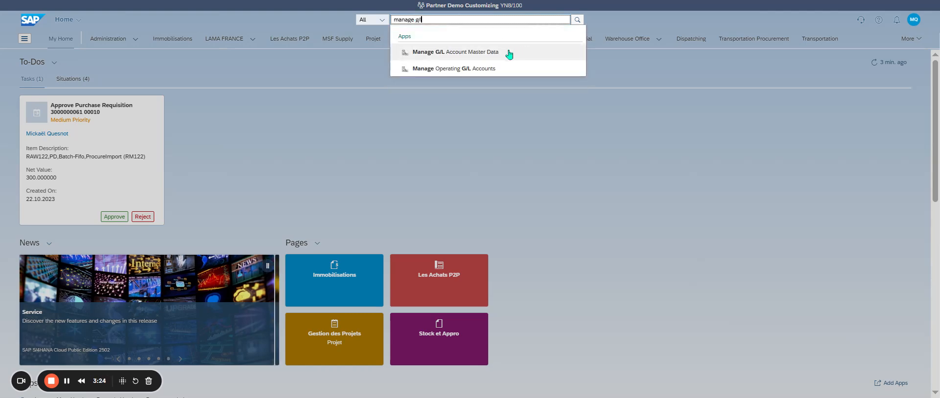
click(498, 53)
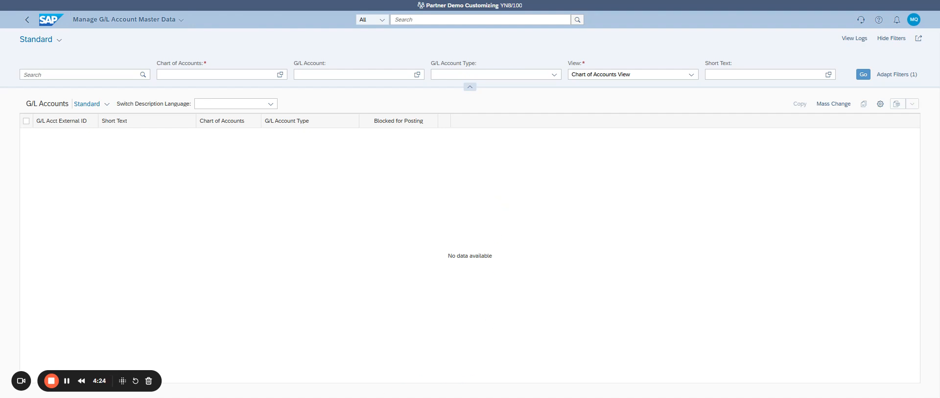
Set the Chart of Accounts filter to YCOA, the Standard Chart of Accounts.
click(200, 74)
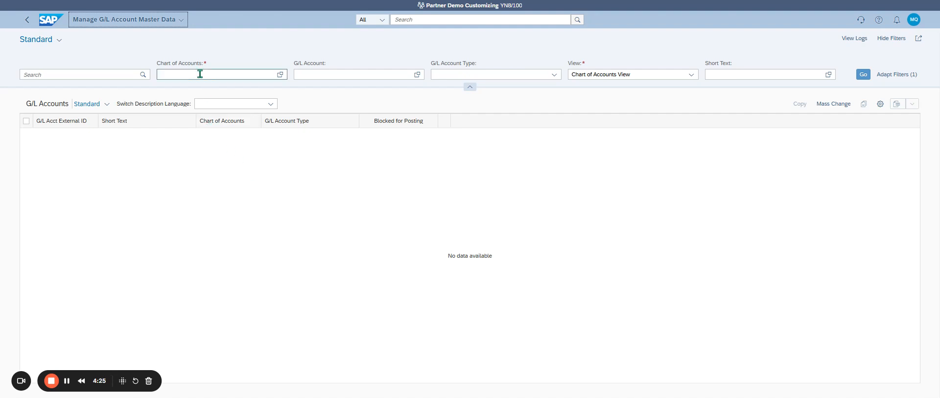
click(280, 75)
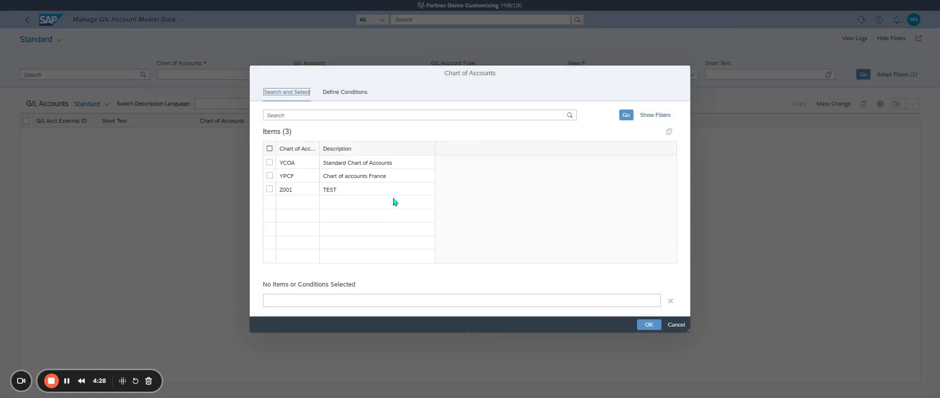
click(270, 166)
click(270, 163)
click(648, 325)
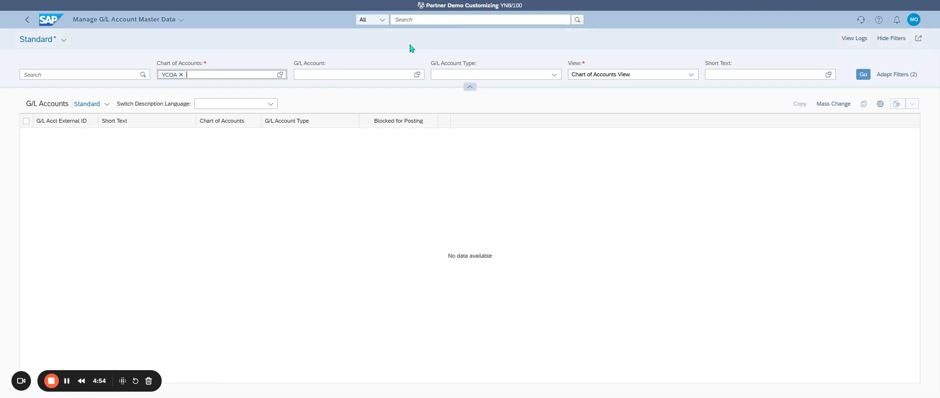
click(324, 70)
text(9)
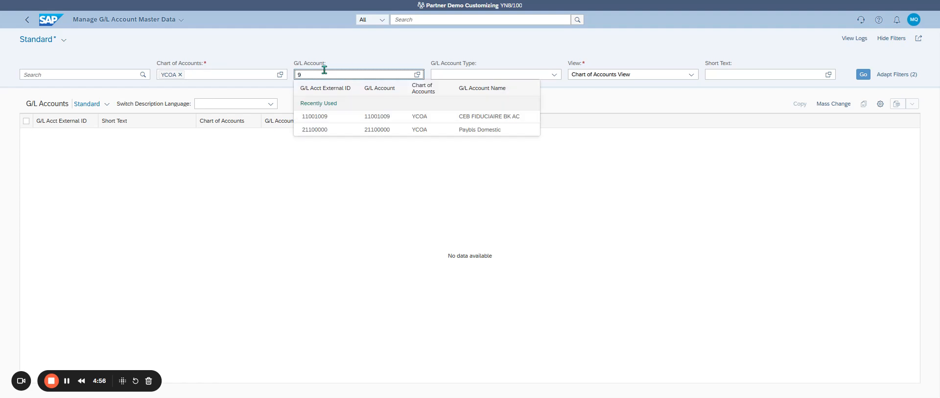
text(06)
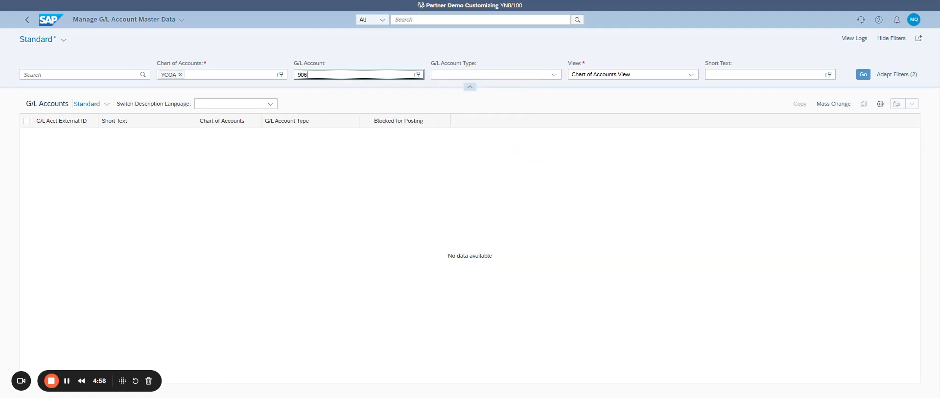
key(Return)
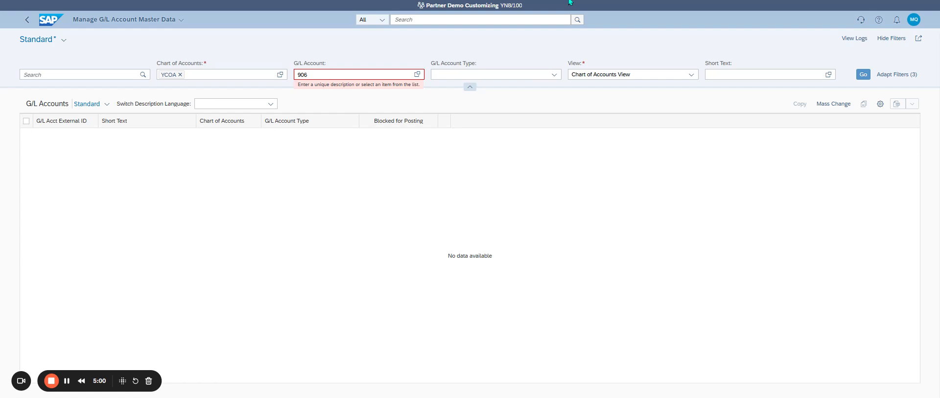
click(331, 77)
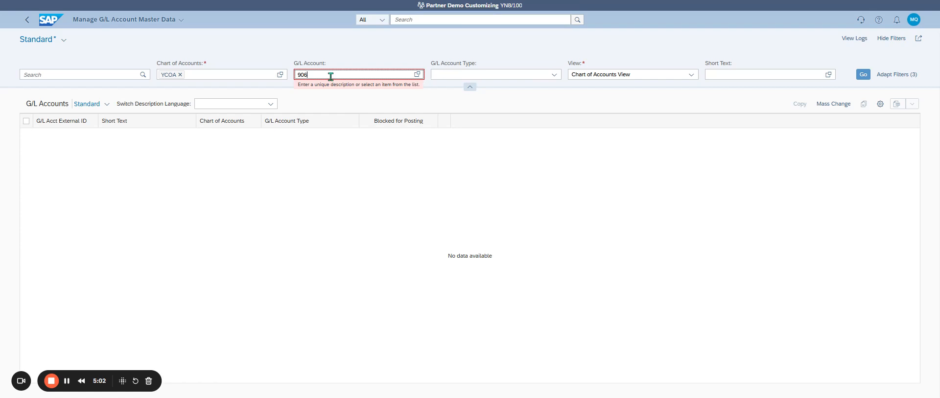
text(26)
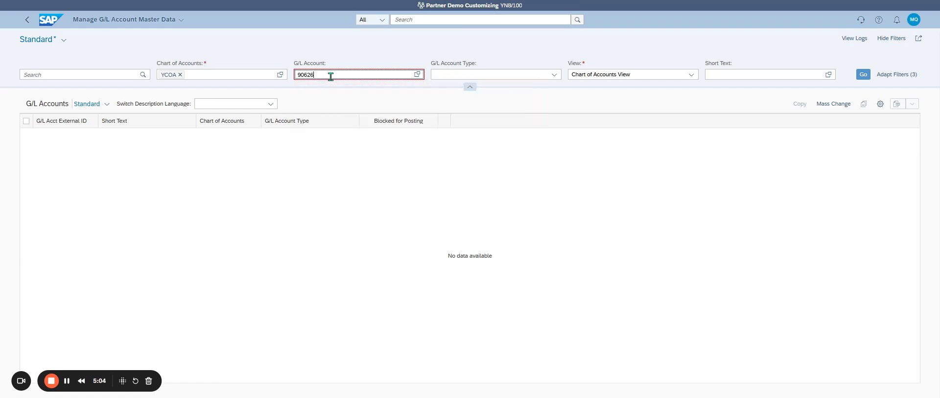
key(Return)
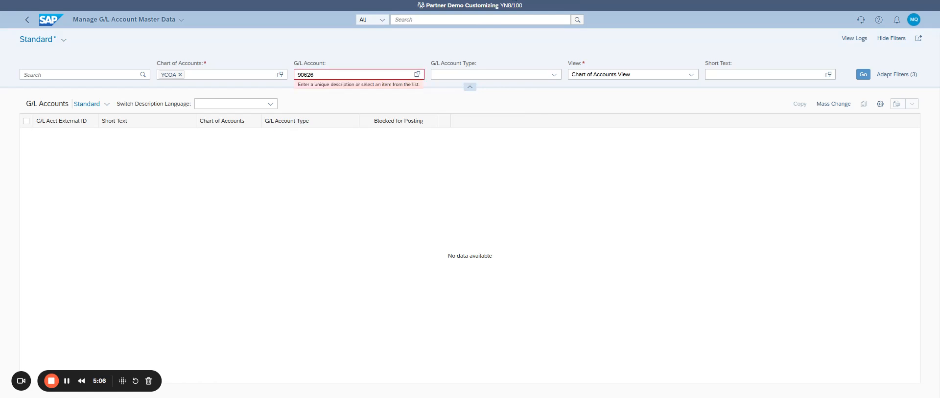
text(100)
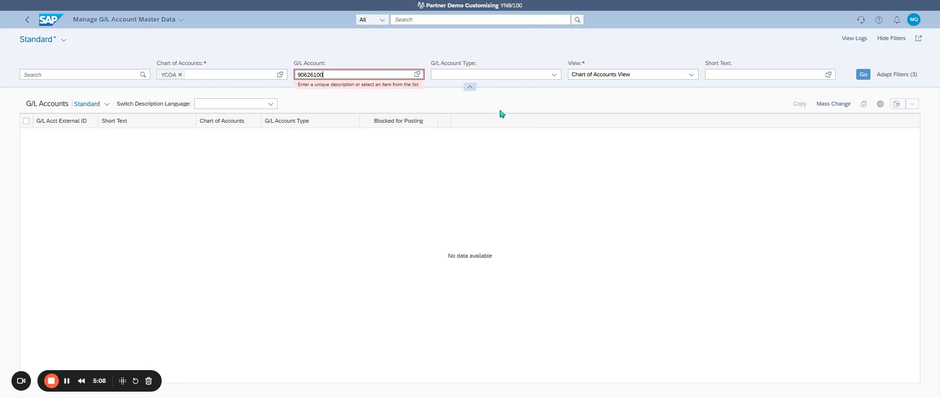
click(645, 4)
drag(339, 75, 269, 76)
key(BackSpace)
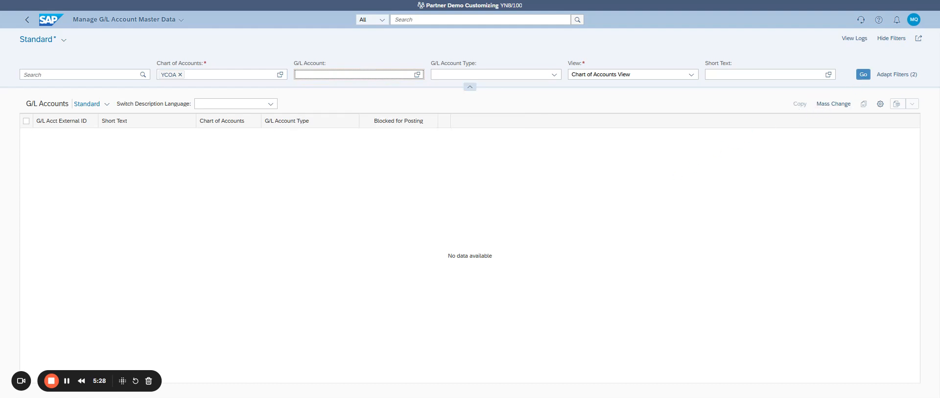
List all G/L accounts of the YCOA chart of accounts.
click(273, 104)
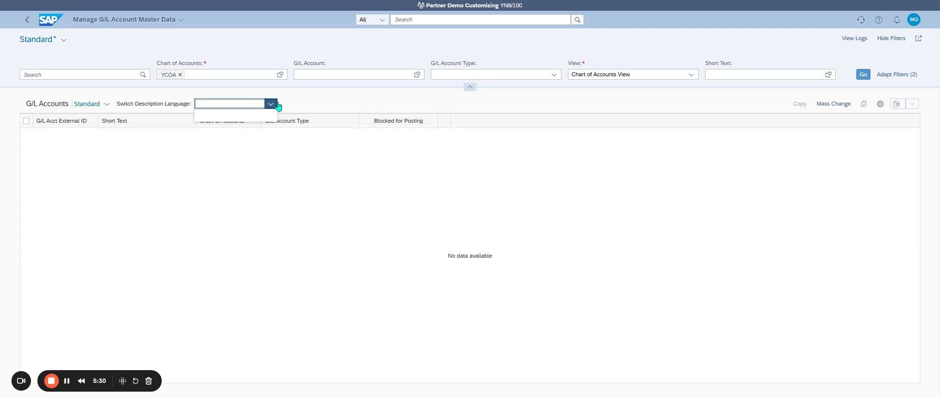
click(275, 104)
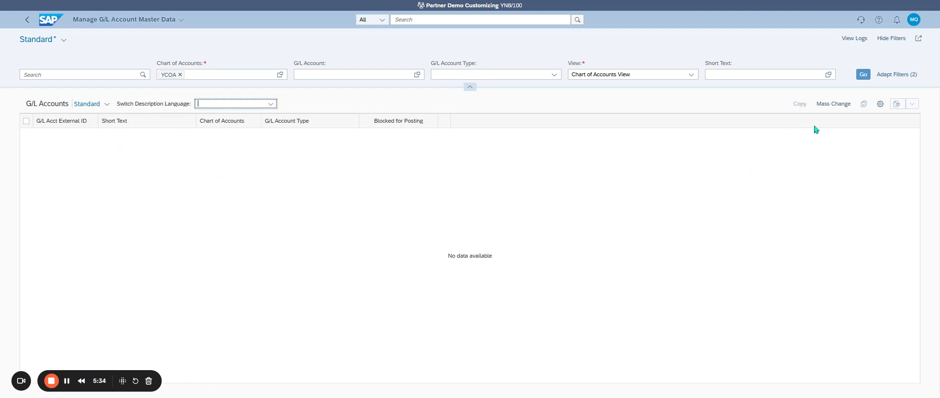
click(862, 74)
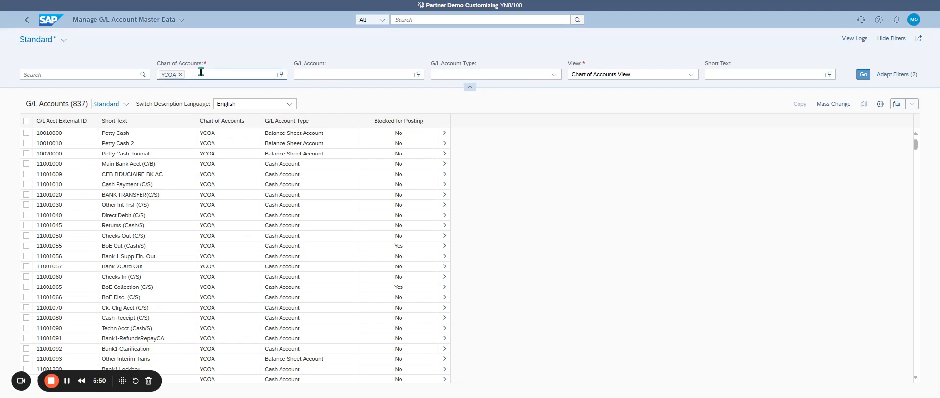
Filter the G/L accounts to those matching 94* and refresh the list.
click(329, 74)
text(94*)
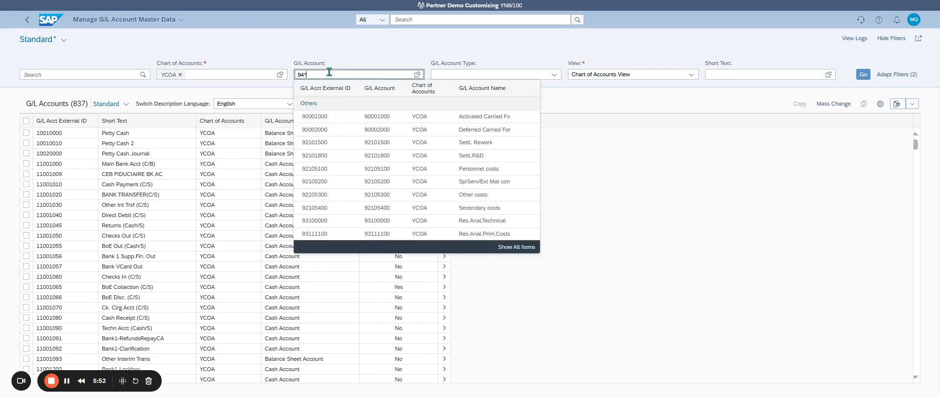
key(Return)
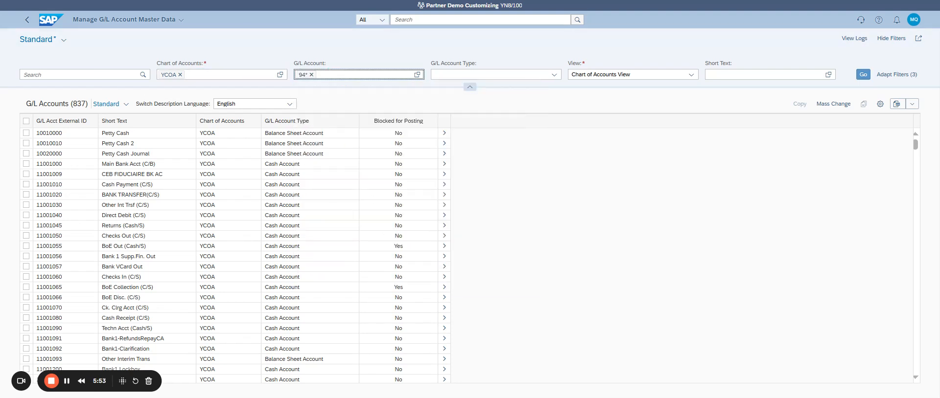
click(863, 75)
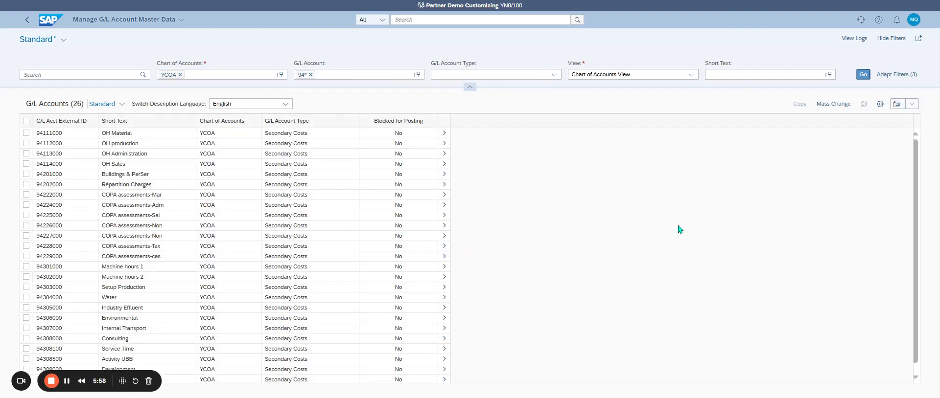
Start a copy of the Setup Production account and enter the new G/L account's number in the first row.
click(26, 287)
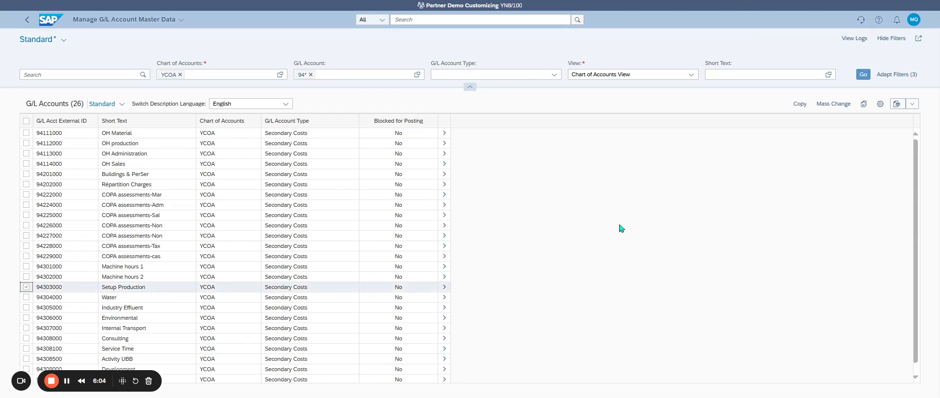
click(799, 104)
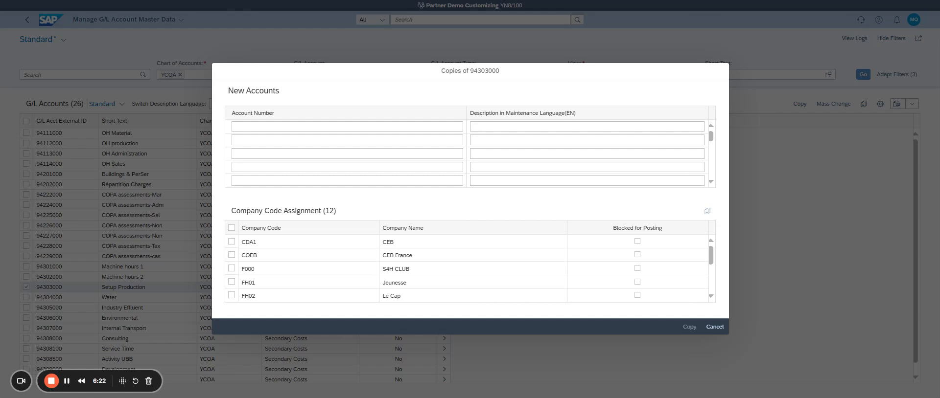
click(280, 128)
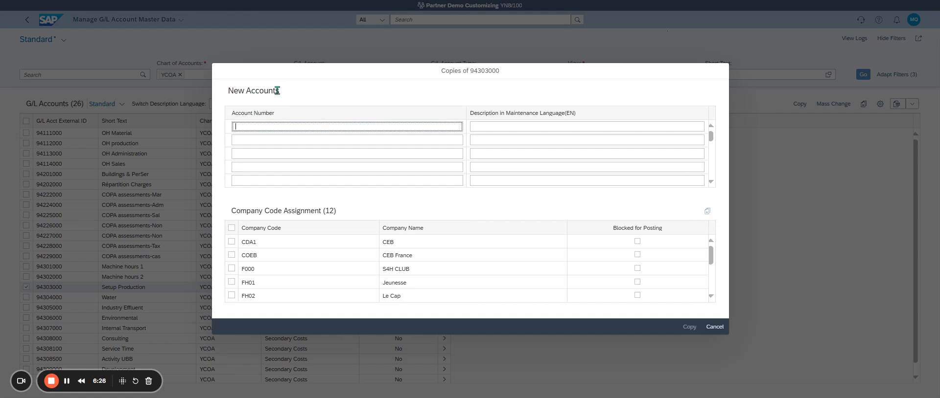
text(943)
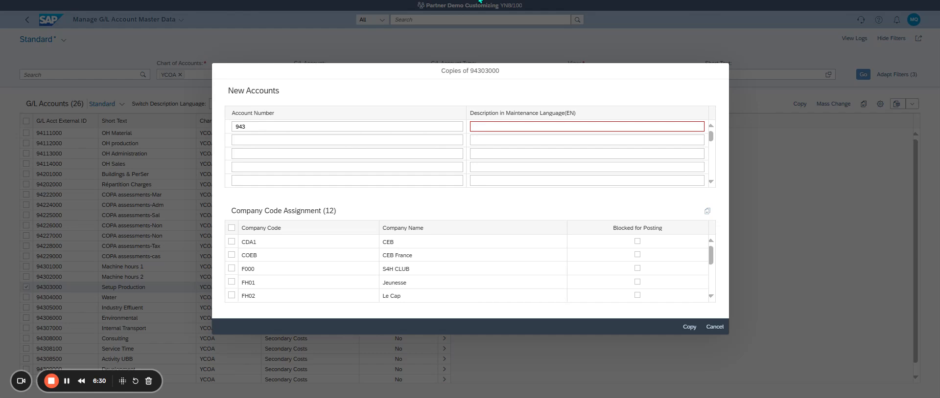
click(345, 126)
text(11)
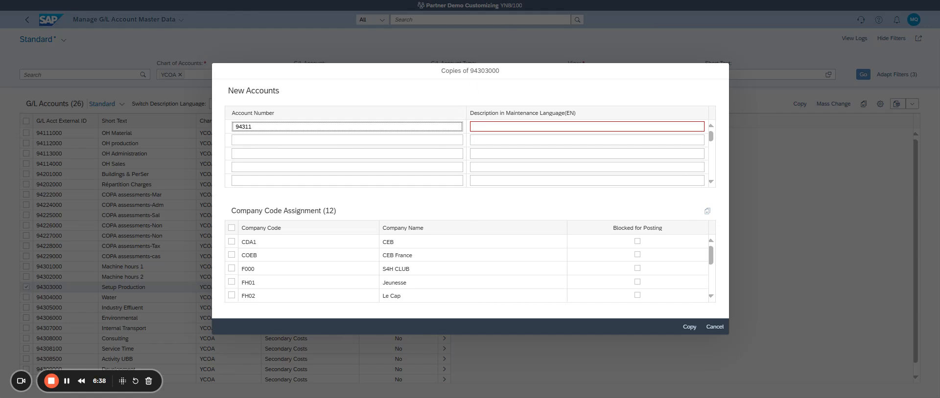
text(001)
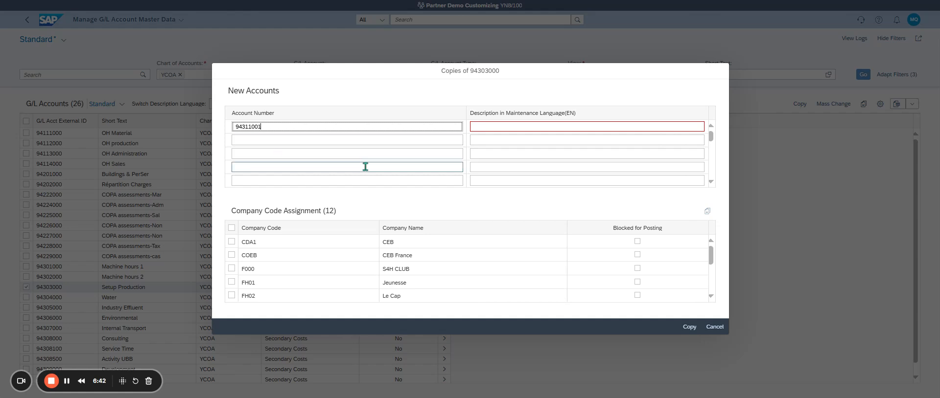
click(761, 4)
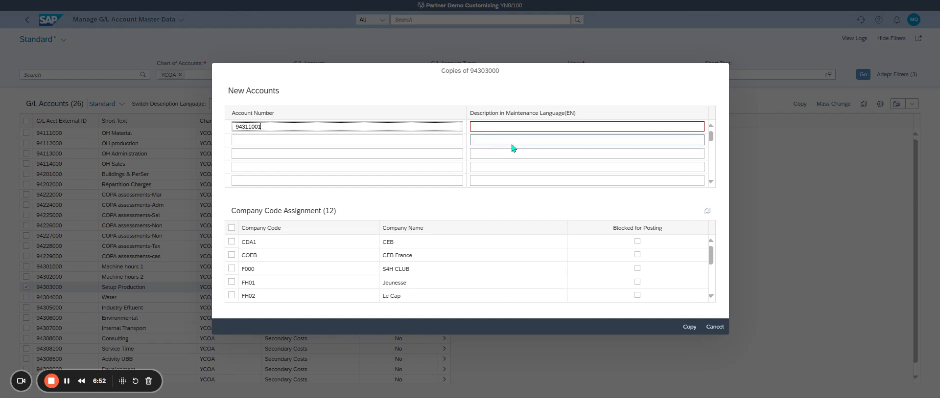
Enter "Assembly working hou" as the new account's description in the maintenance language.
click(491, 127)
text(Internal)
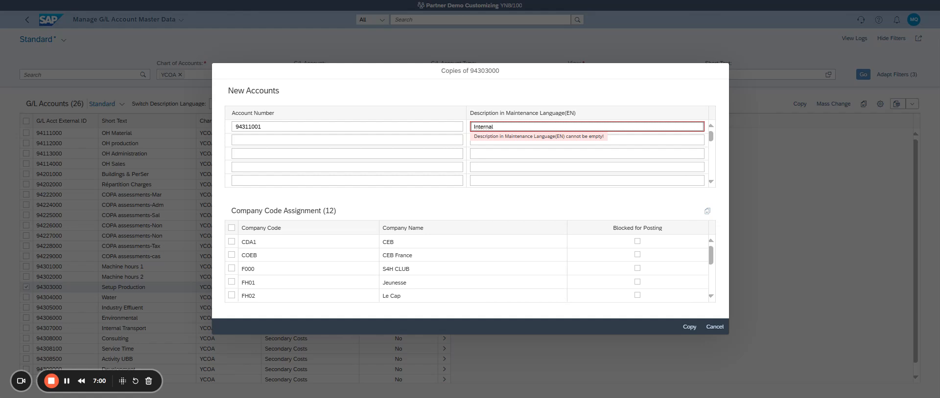
key(BackSpace)
key(BackSpace)
key(BackSpace)
key(BackSpace)
key(BackSpace)
key(BackSpace)
key(BackSpace)
key(BackSpace)
text(Assembly working hou)
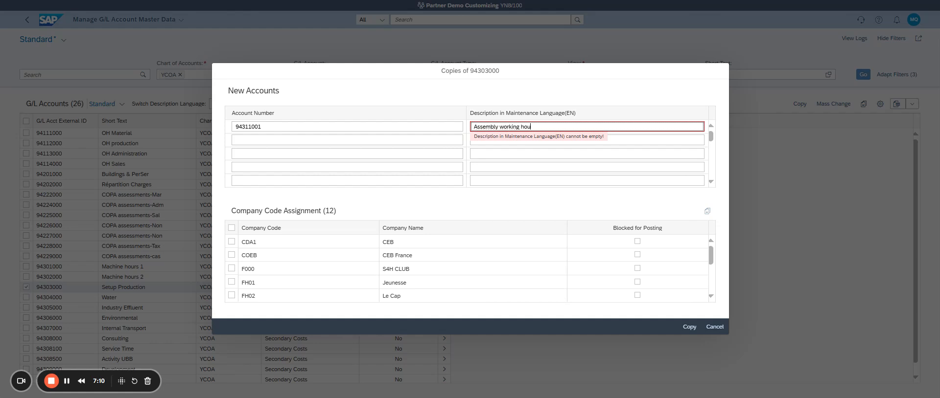
key(Tab)
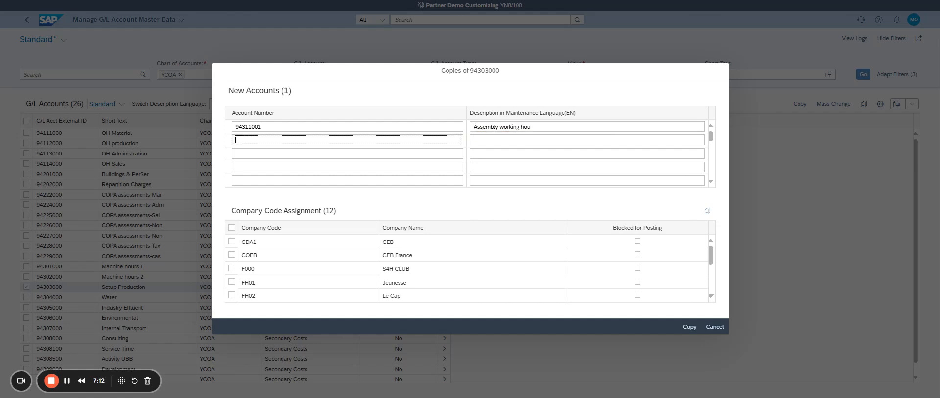
Correct the ending of the new account's description so it reads "Assembly working hrs".
click(780, 2)
click(530, 127)
drag(529, 127, 553, 131)
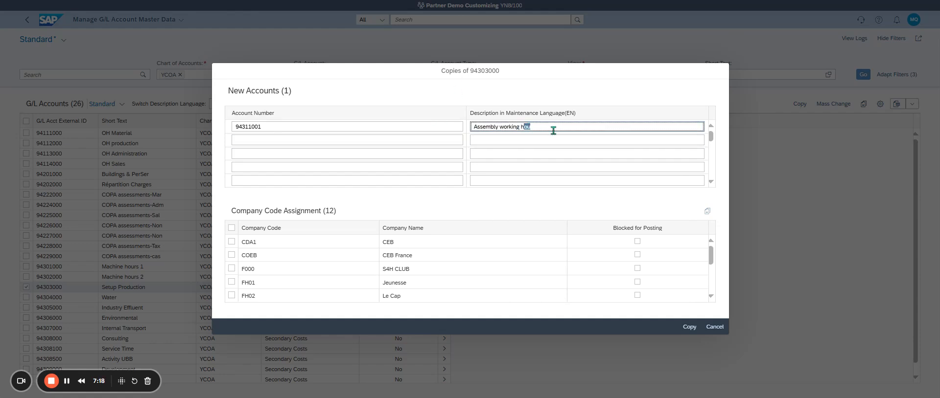
text(rs)
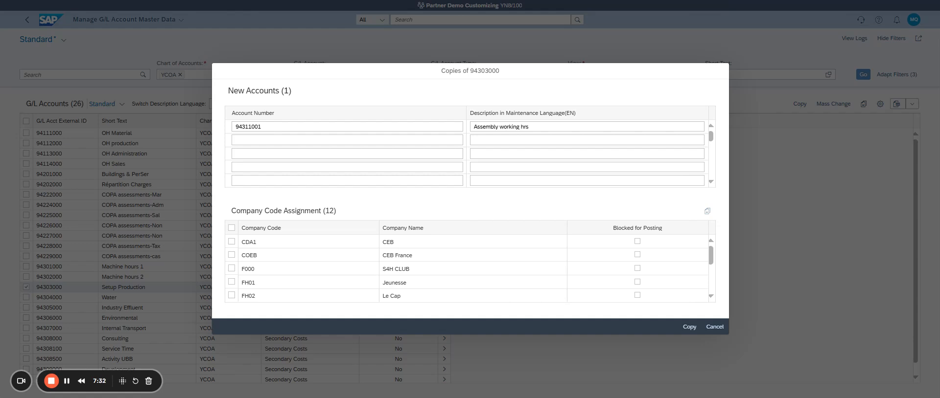
Select company code KPC1 in the company code assignment for the new account.
click(529, 127)
scroll(323, 244, down, 3)
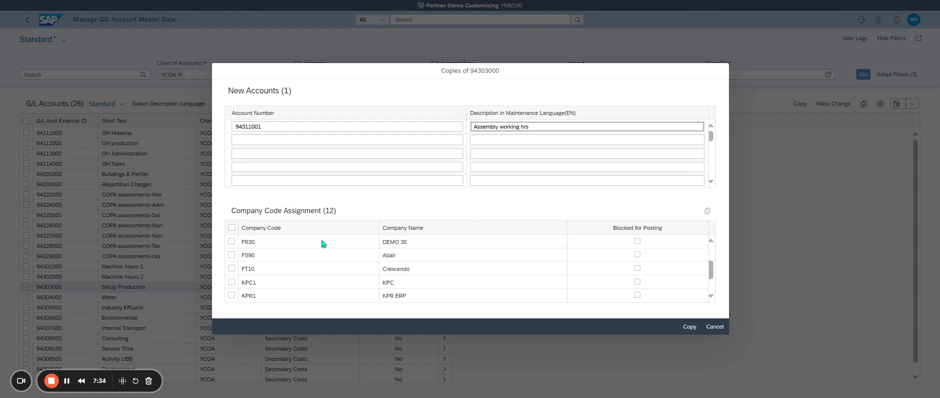
click(231, 283)
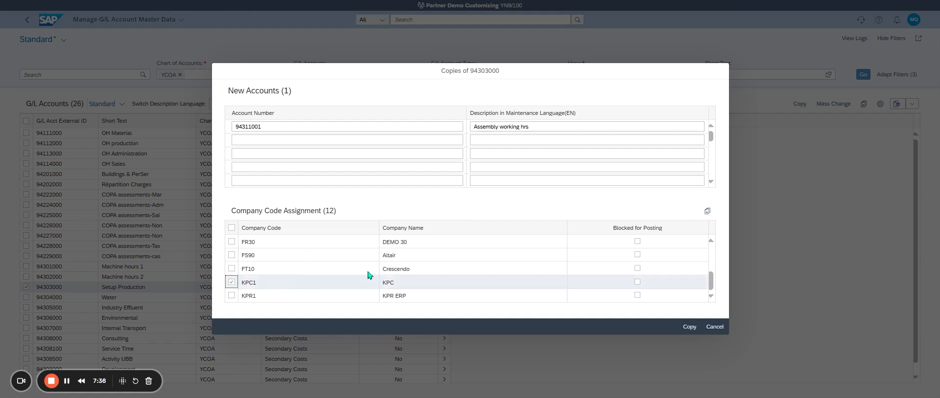
Copy the Setup Production account into the new account and acknowledge the information message about the running job.
click(689, 328)
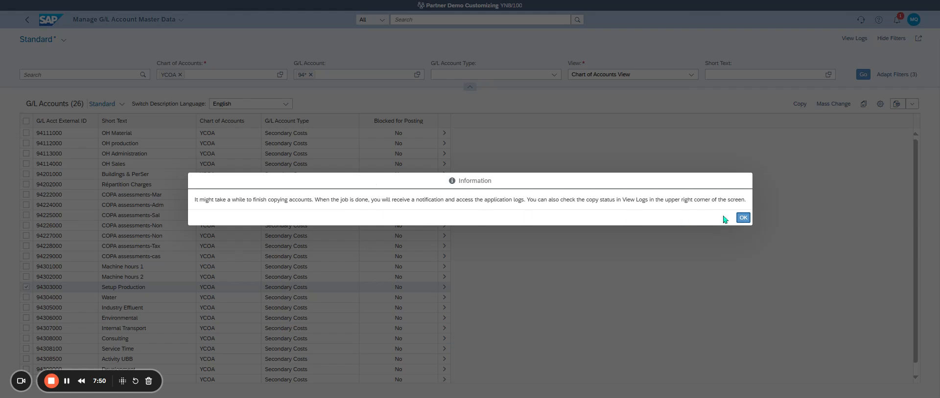
click(743, 217)
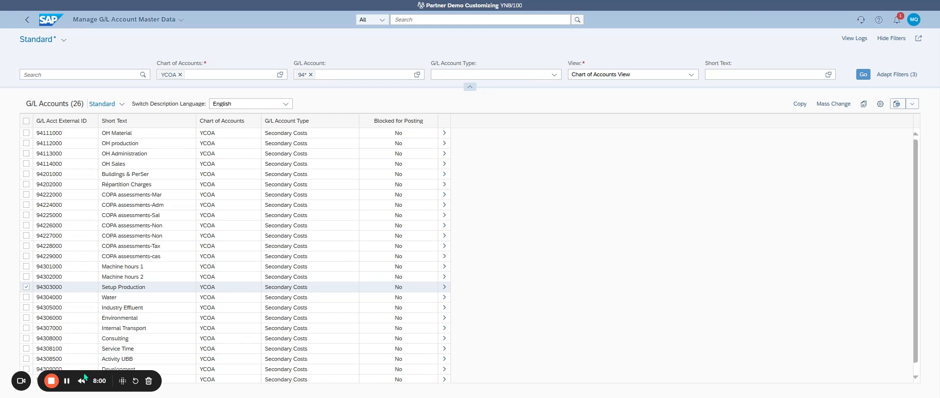
drag(118, 380, 446, 378)
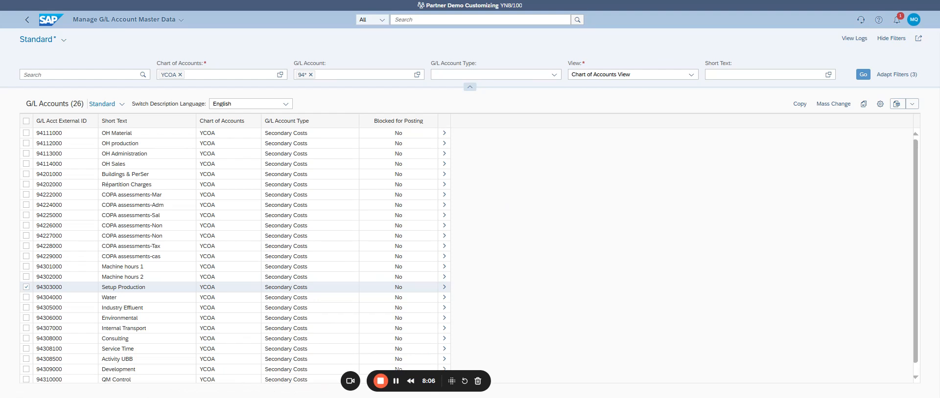
Clear the G/L account filter on the list, leaving no account value in it.
click(310, 75)
text(94301000)
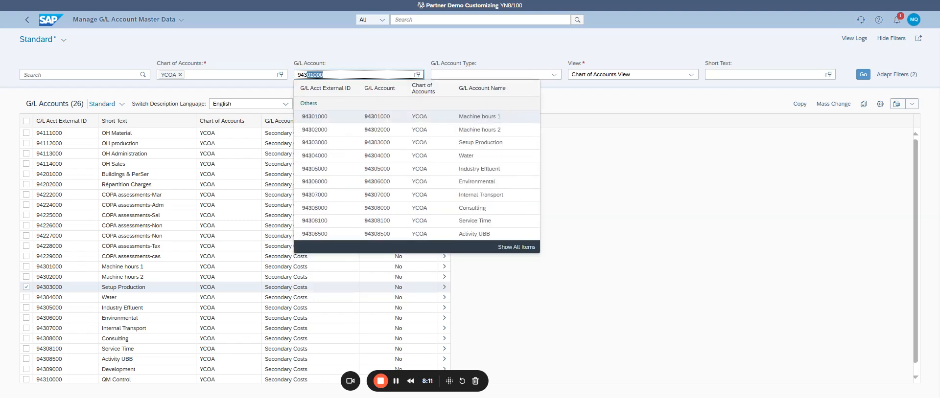
key(Return)
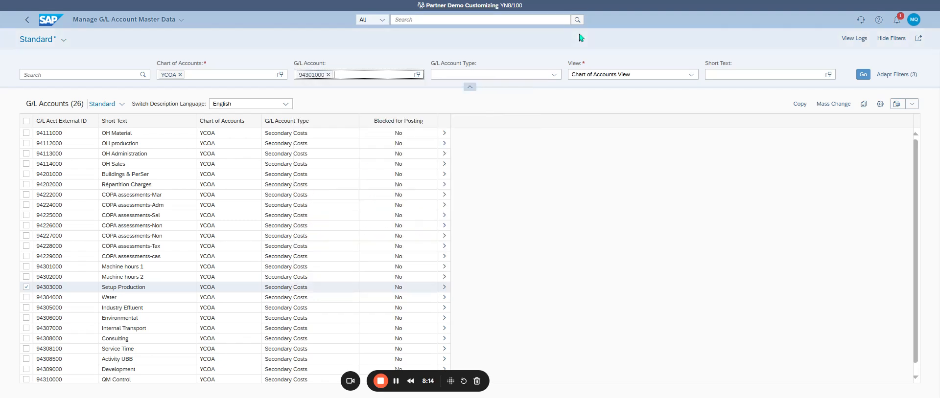
click(327, 74)
click(680, 2)
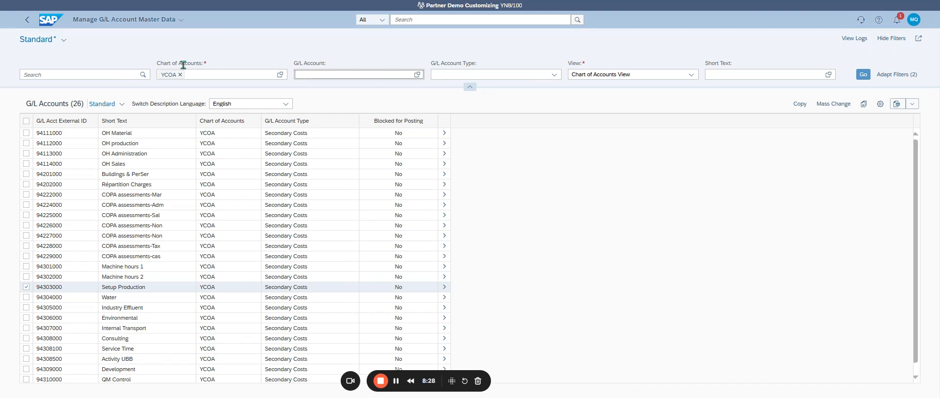
Try to filter the G/L account list by the new assembly working hours account.
click(333, 73)
key(ctrl+v)
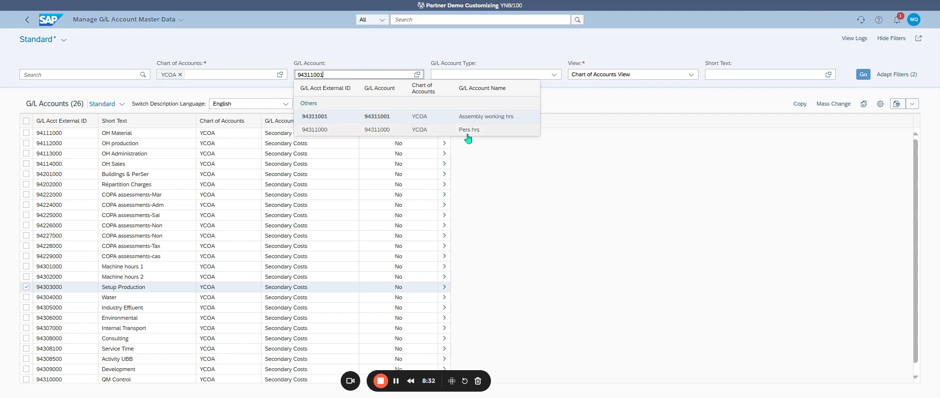
click(496, 119)
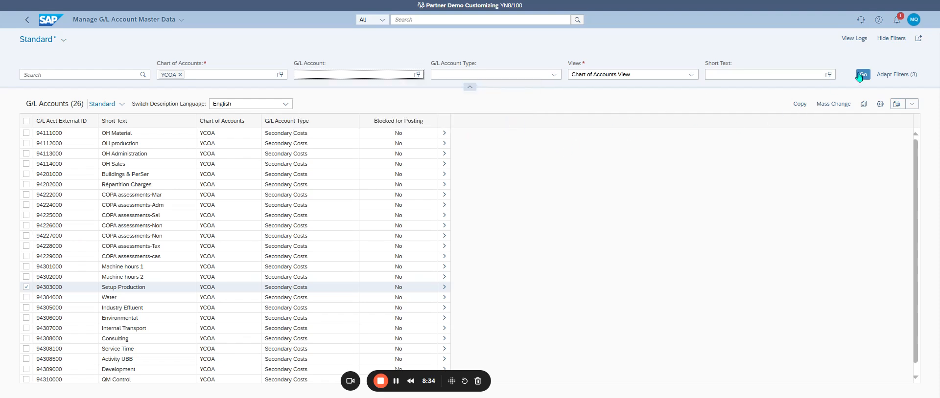
click(862, 74)
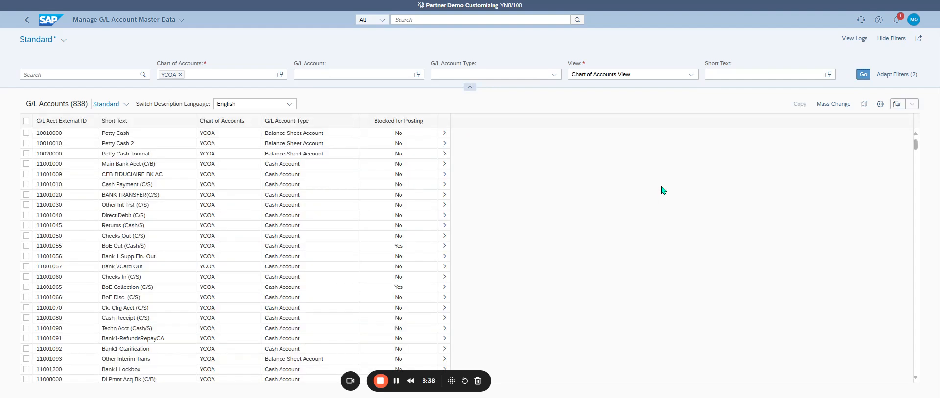
Enter the new account's number as the G/L account filter and refresh the account list.
click(382, 75)
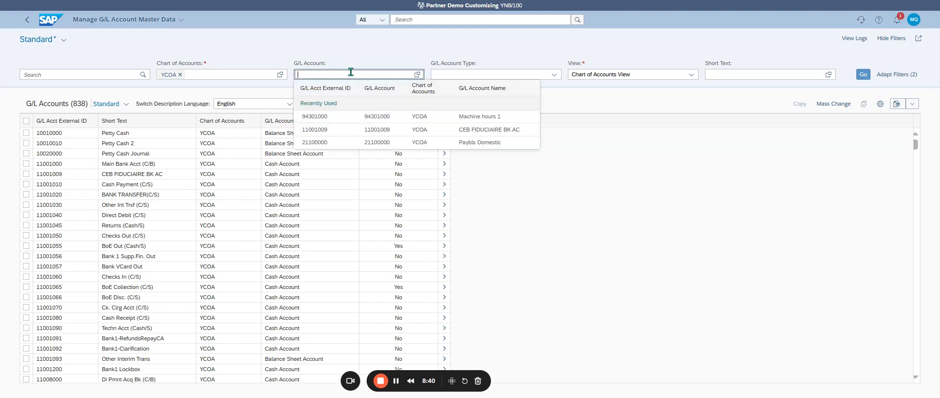
key(ctrl+v)
key(Return)
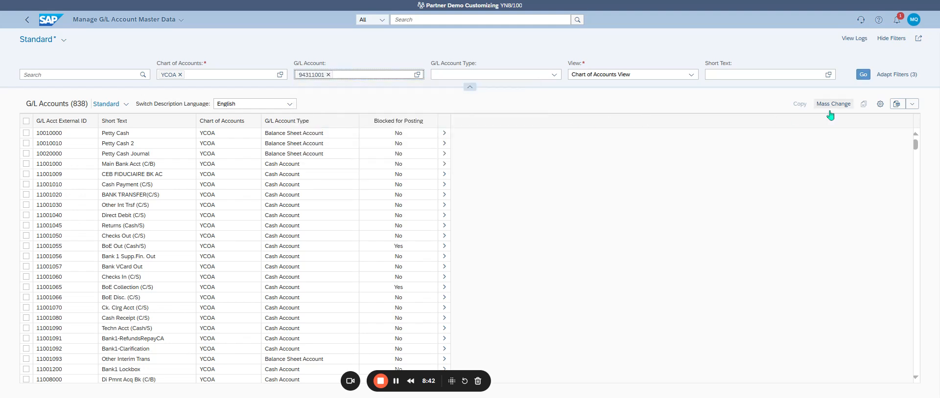
click(863, 76)
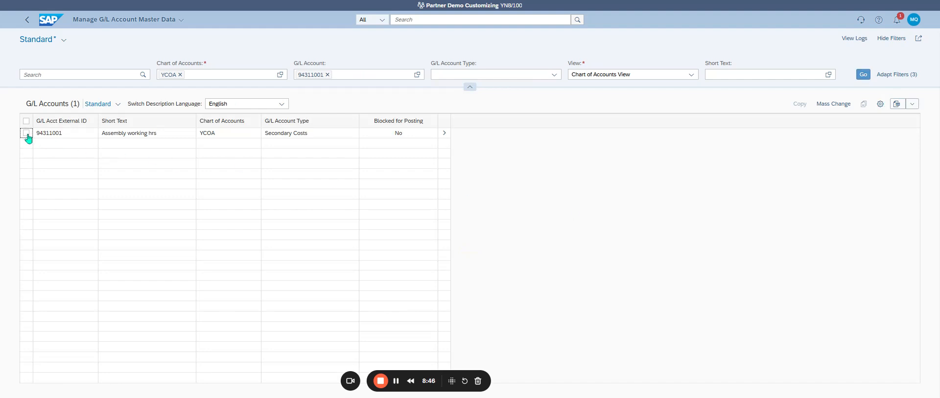
Open the Assembly working hrs account's details and start editing its master data.
click(26, 133)
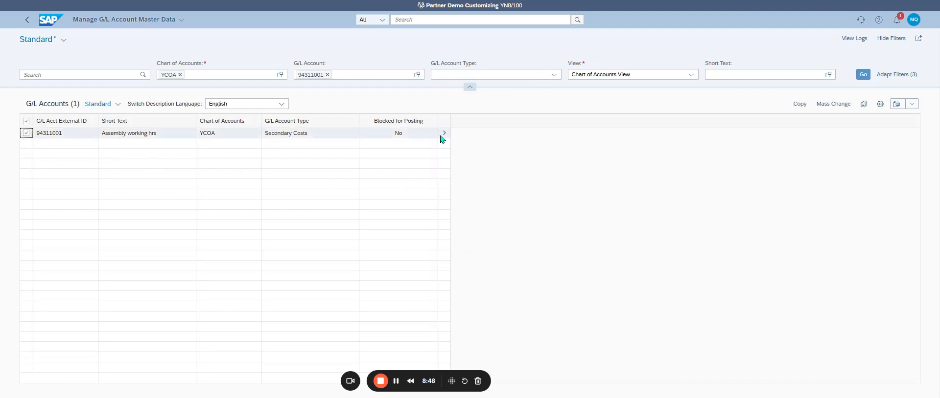
click(443, 135)
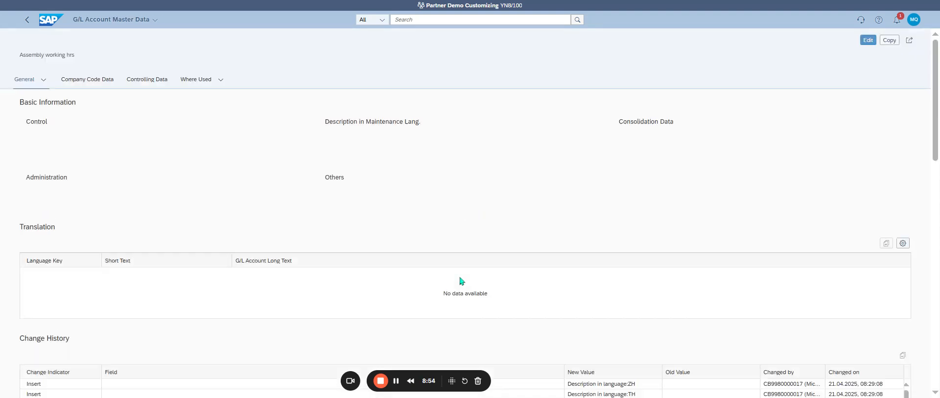
click(865, 41)
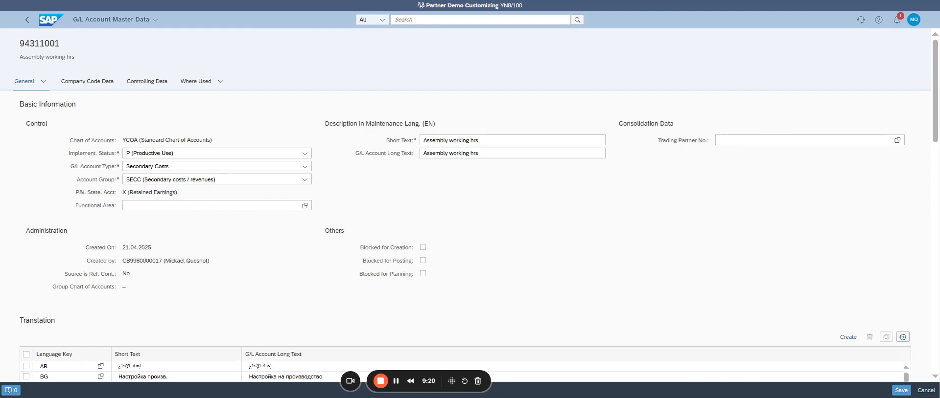
Set the account's long text in the maintenance language to "Assembly working hours (WC00)".
click(199, 168)
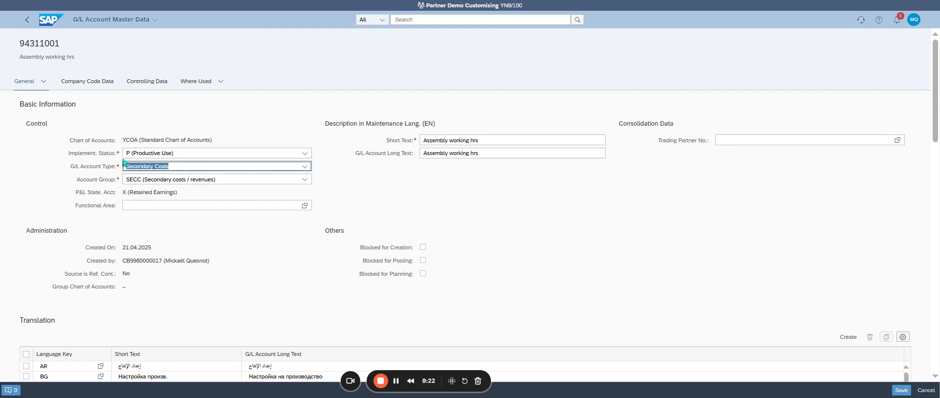
click(247, 179)
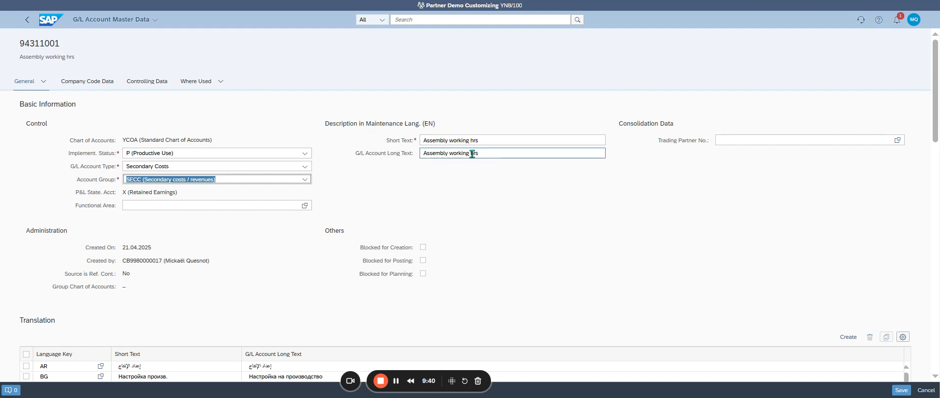
drag(470, 153, 508, 154)
text(hours)
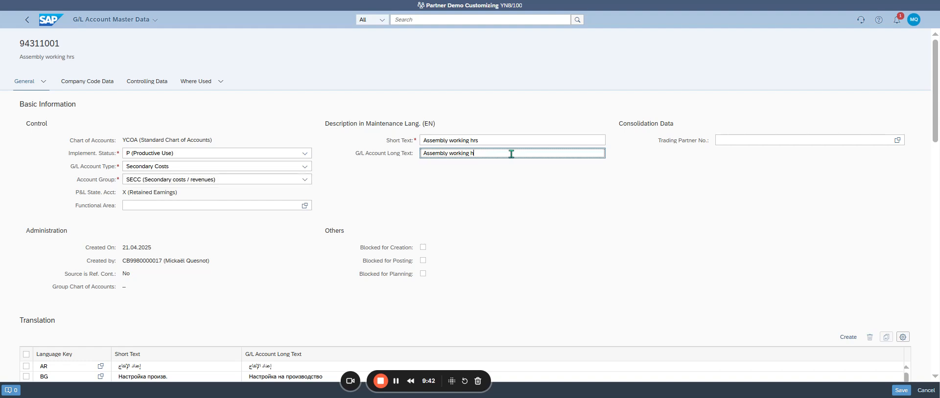
click(660, 4)
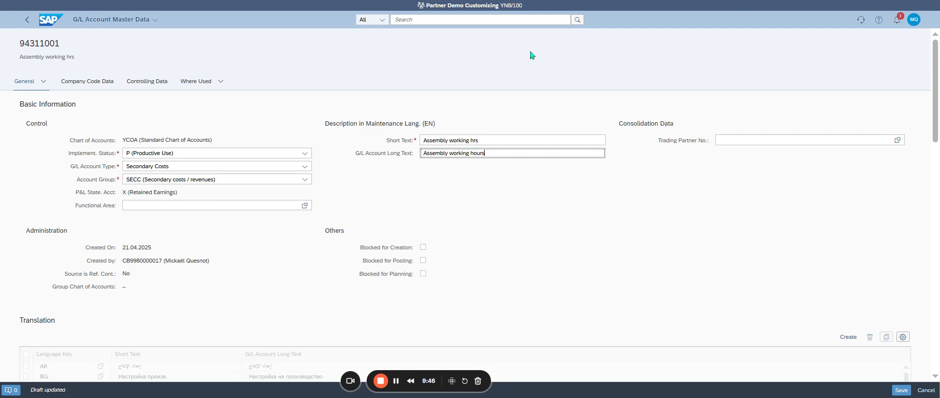
text(()
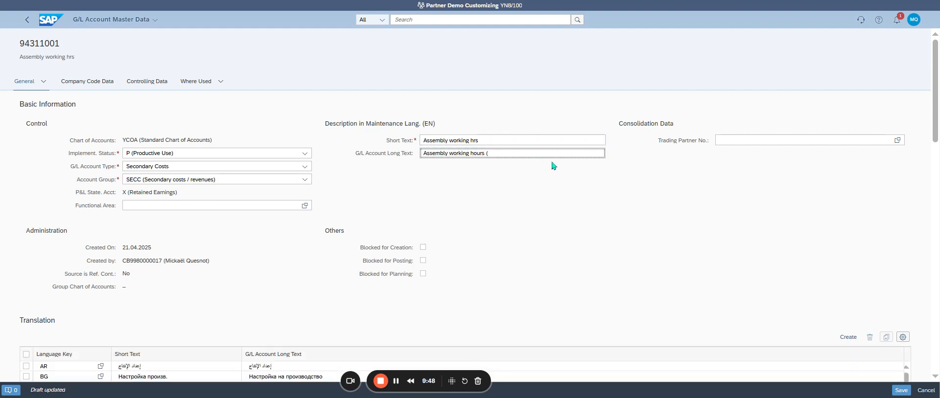
text(WC00))
click(396, 382)
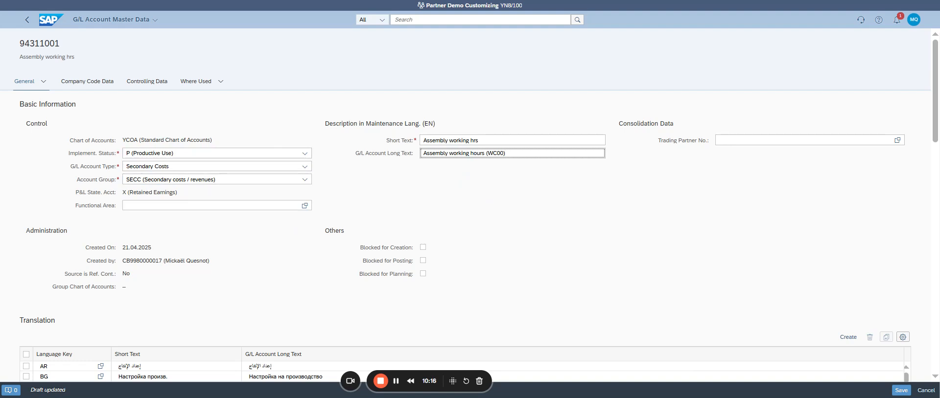
Replace the short text of the French (FR) translation with "Assembly working hrs".
scroll(447, 194, down, 3)
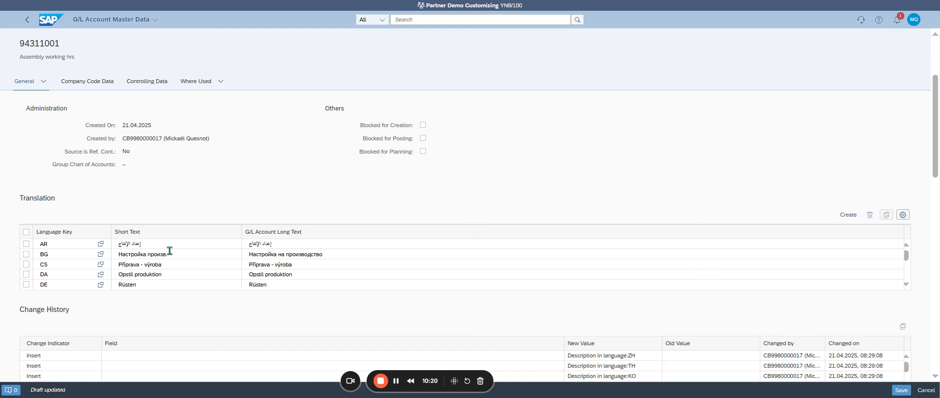
scroll(170, 250, down, 3)
scroll(98, 272, down, 2)
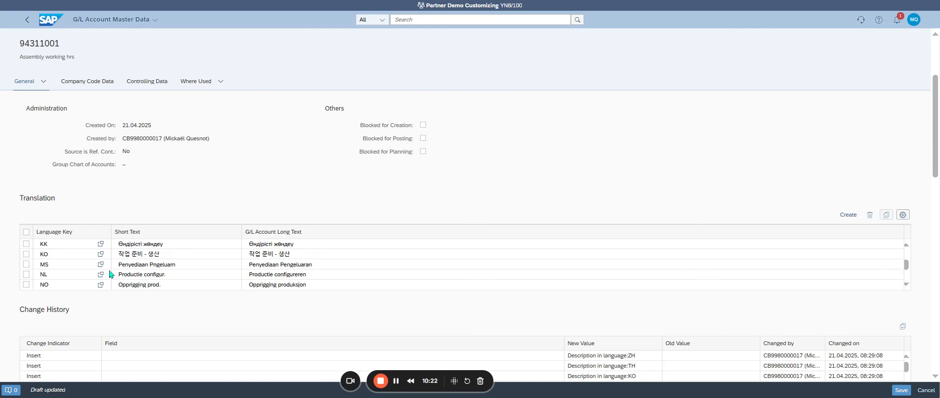
scroll(109, 267, up, 2)
scroll(109, 264, up, 2)
scroll(108, 265, down, 1)
scroll(109, 264, up, 1)
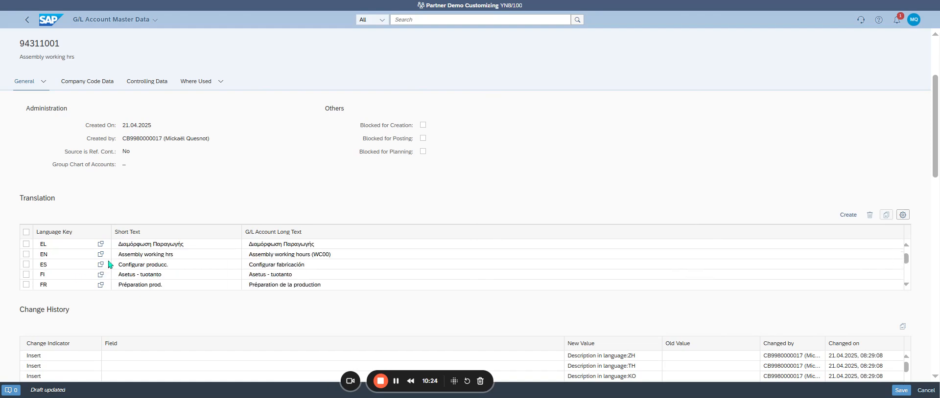
click(25, 284)
click(137, 284)
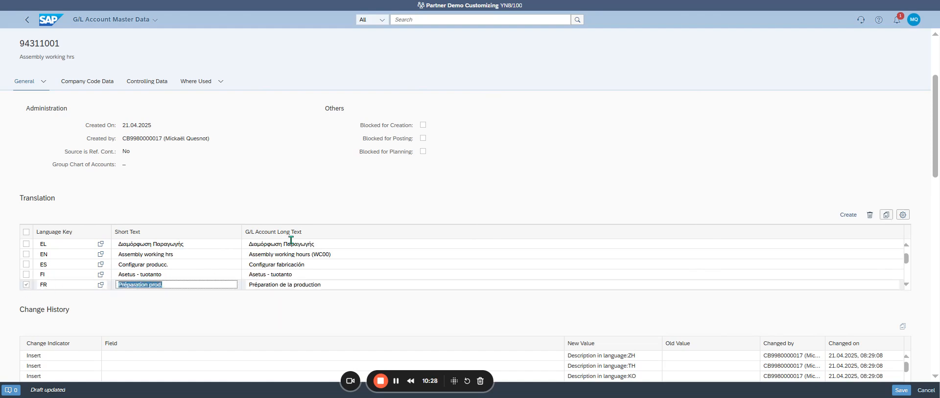
scroll(392, 243, up, 4)
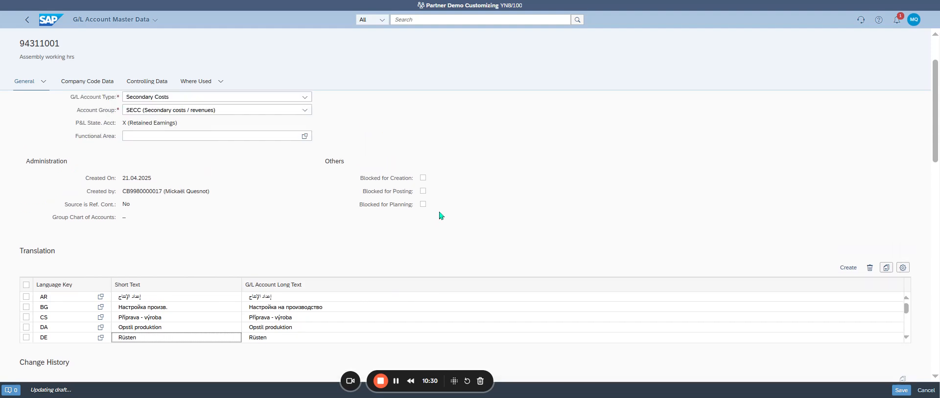
scroll(439, 216, up, 2)
scroll(404, 220, down, 4)
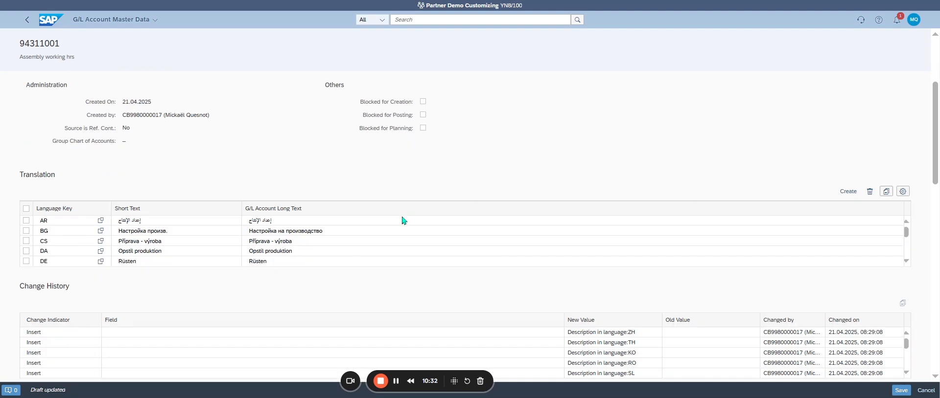
scroll(404, 220, down, 1)
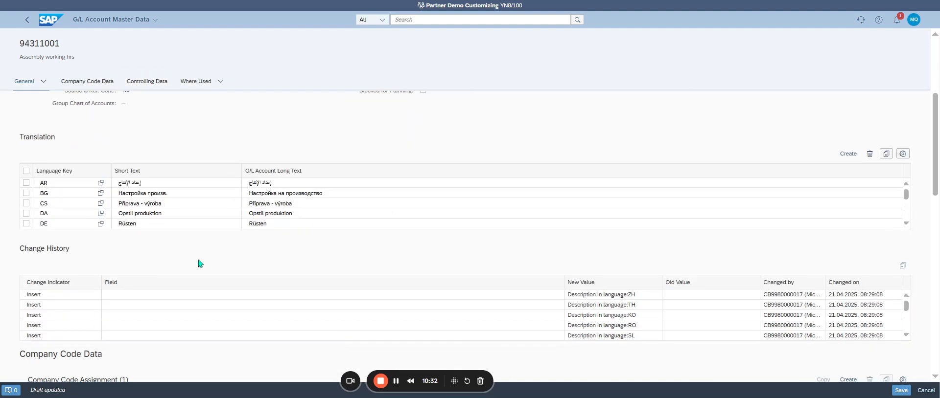
scroll(140, 216, down, 2)
click(131, 225)
key(ctrl+v)
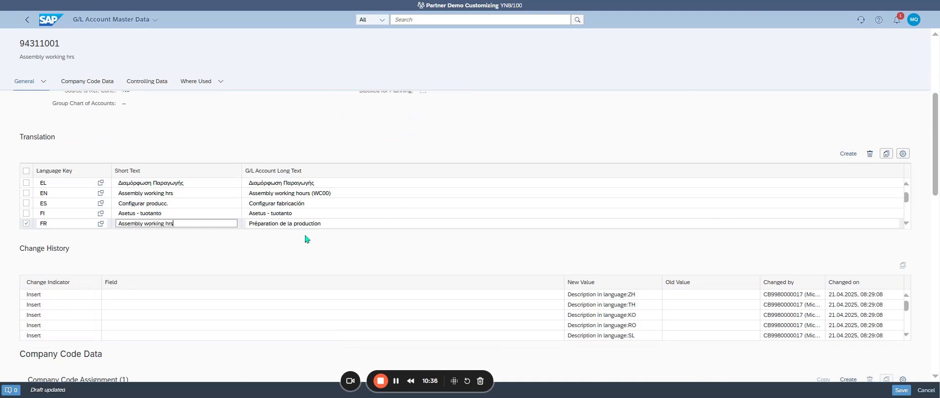
Replace the French (FR) translation's long text with the English long text, "Assembly working hours (WC00)".
click(309, 223)
triple_click(310, 224)
scroll(392, 231, up, 5)
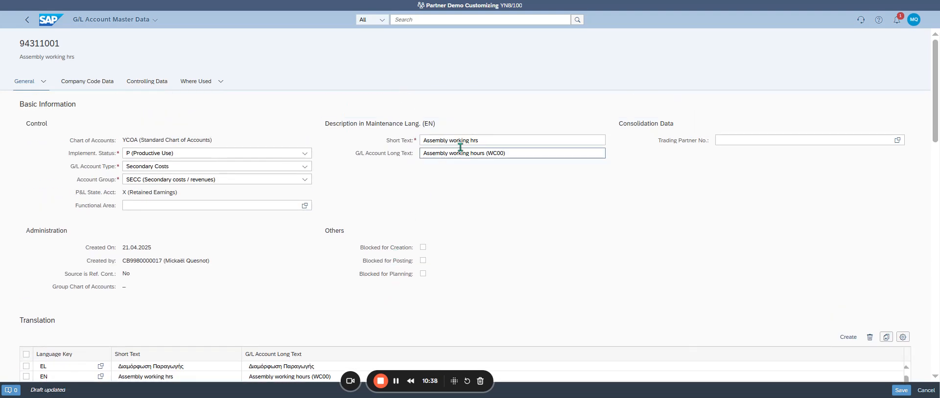
triple_click(465, 153)
scroll(381, 216, down, 5)
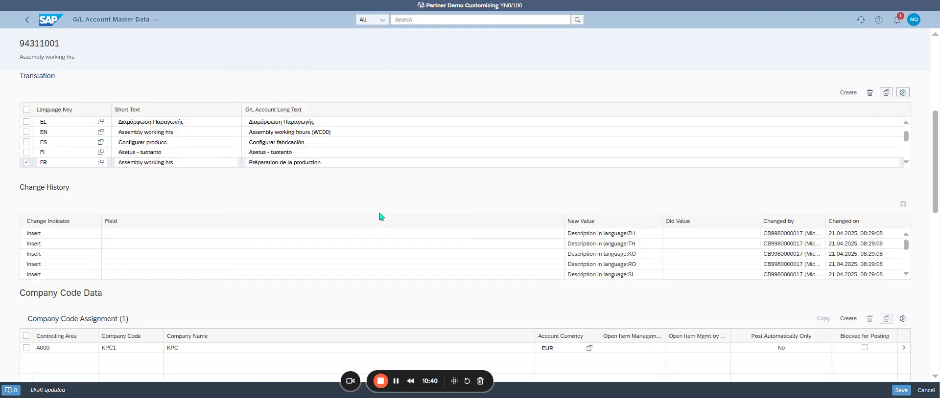
triple_click(295, 163)
key(ctrl+v)
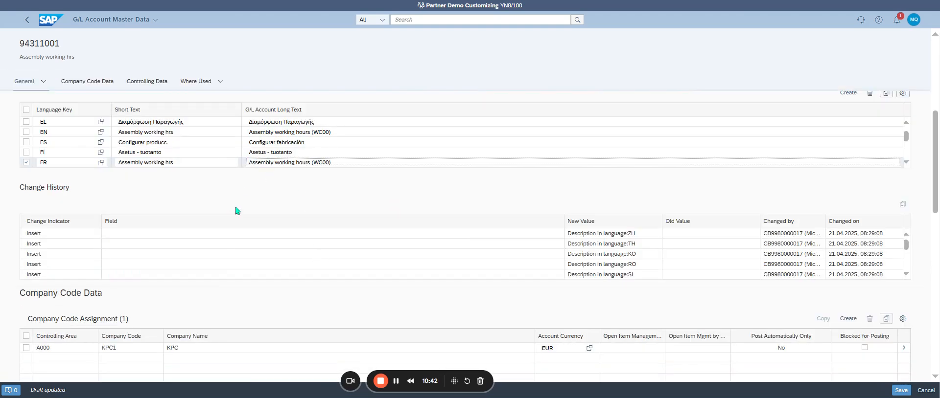
scroll(323, 201, up, 2)
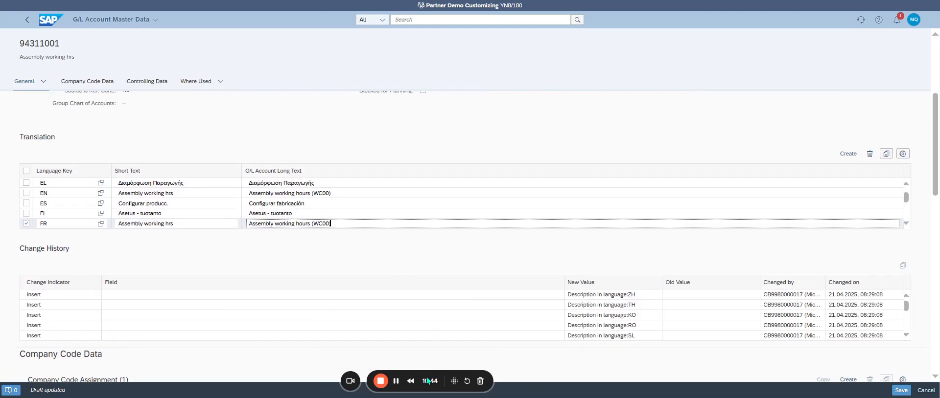
click(431, 397)
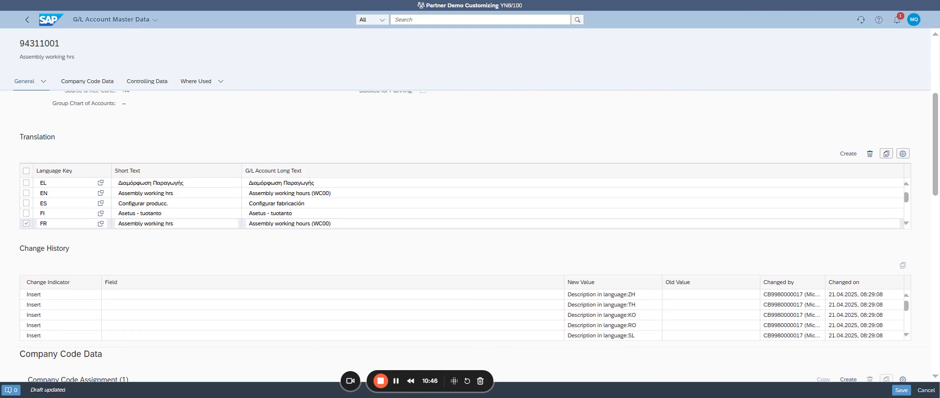
click(430, 292)
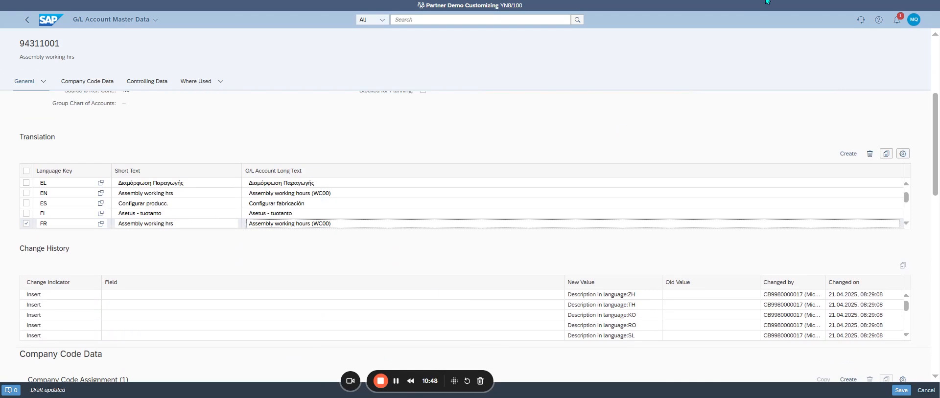
Set the account's functional area to YB99 (Dummy functional area).
click(766, 1)
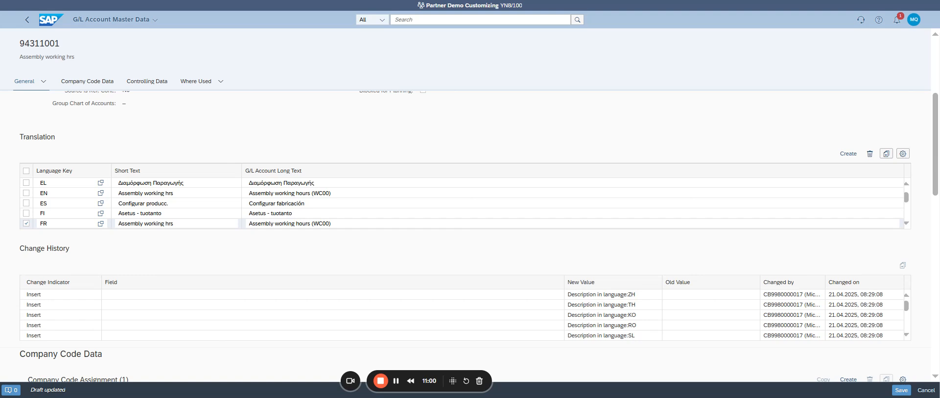
scroll(107, 155, up, 4)
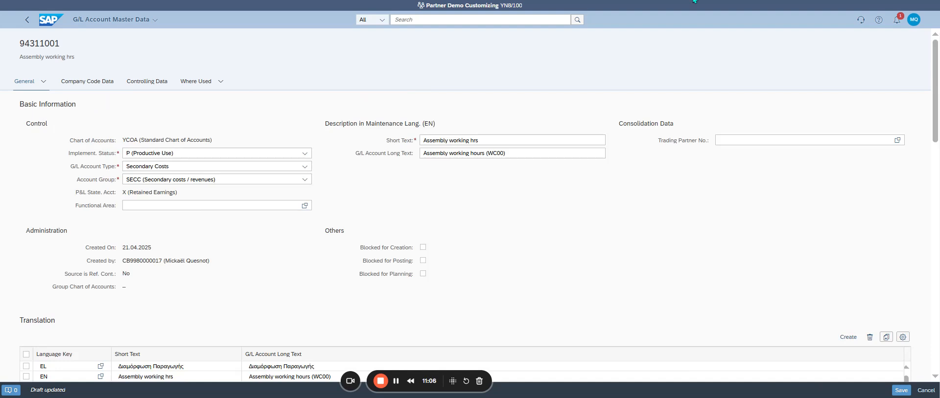
click(304, 206)
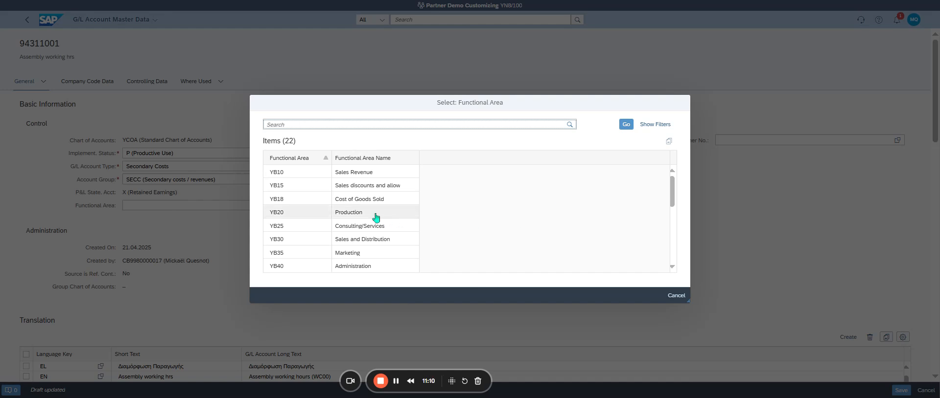
scroll(343, 205, down, 5)
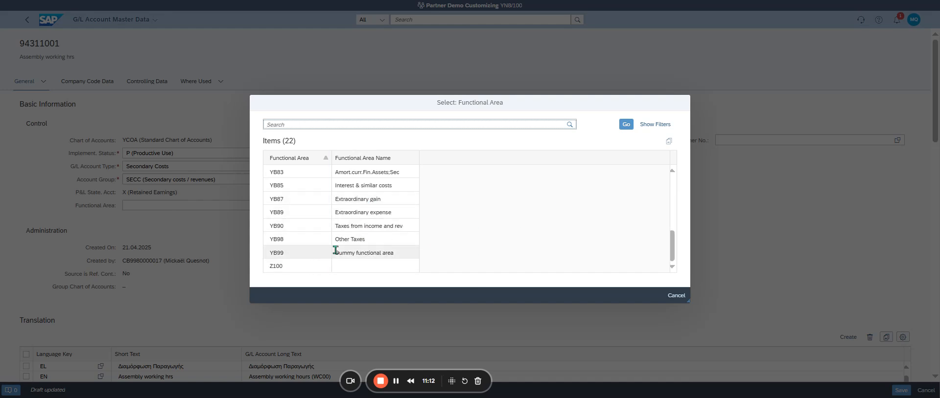
click(364, 253)
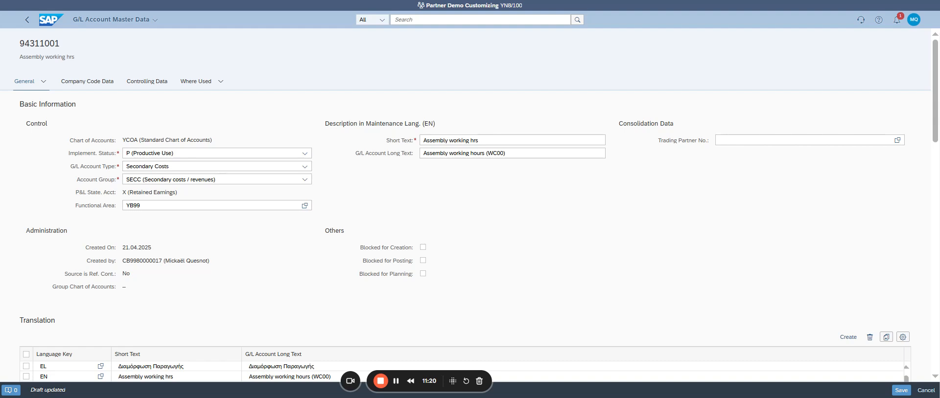
Examine the account's basic information, translations, change history and company code assignment.
scroll(529, 161, down, 3)
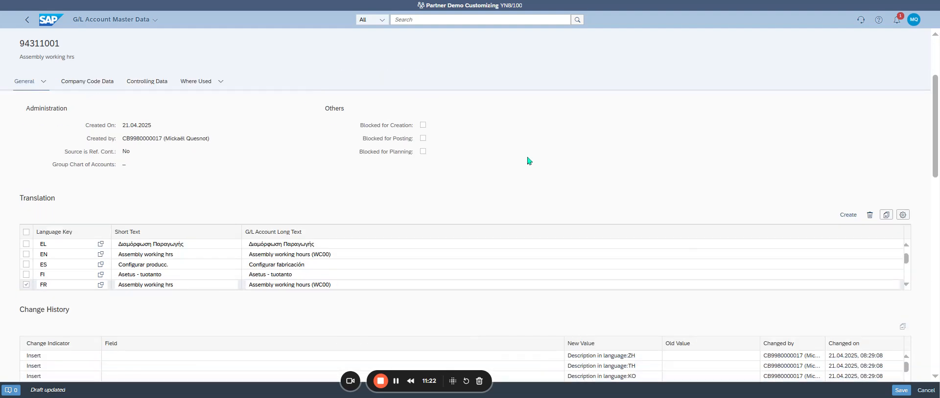
scroll(524, 159, down, 3)
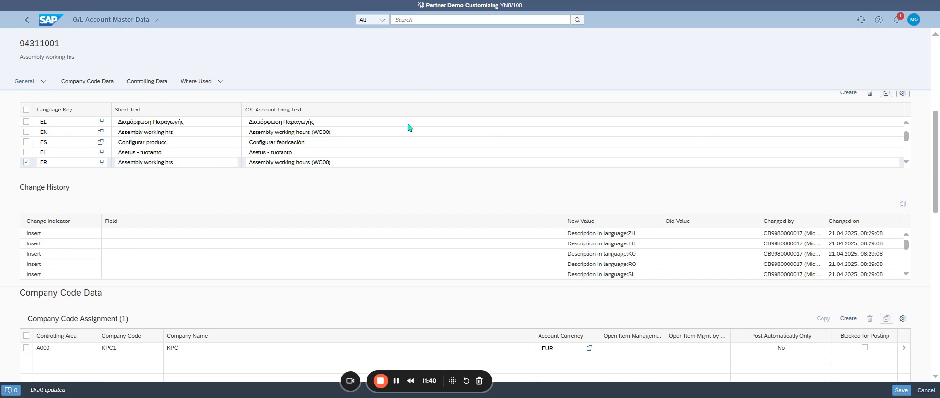
scroll(347, 148, up, 2)
scroll(347, 148, up, 5)
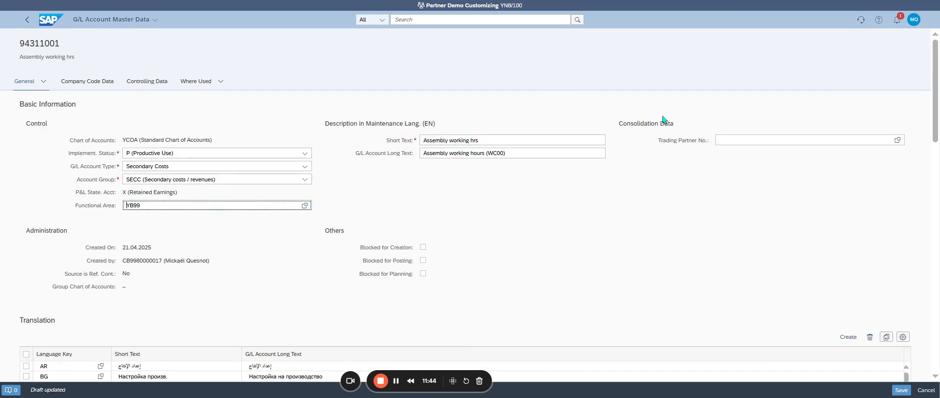
click(747, 1)
scroll(258, 241, down, 2)
scroll(195, 178, up, 2)
click(155, 89)
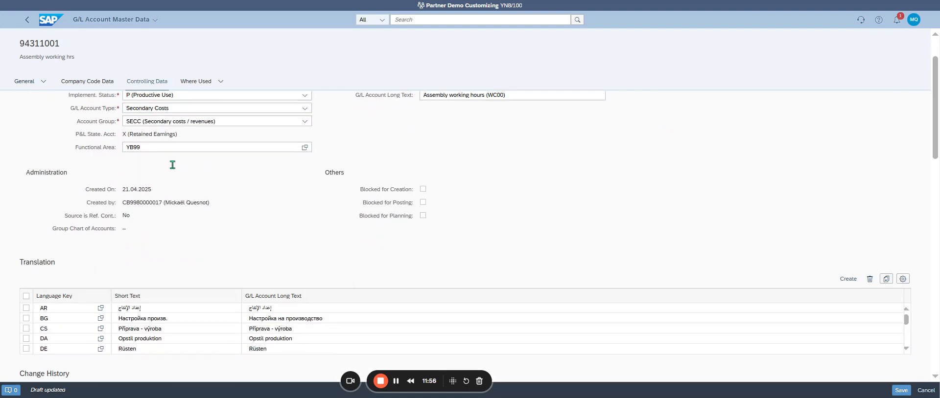
Open the details of the KPC1 company code assignment and go to its document creation settings.
click(100, 88)
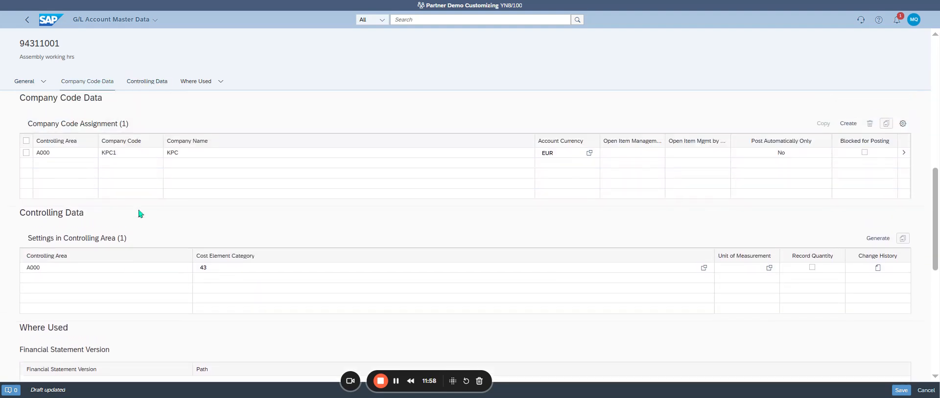
click(902, 155)
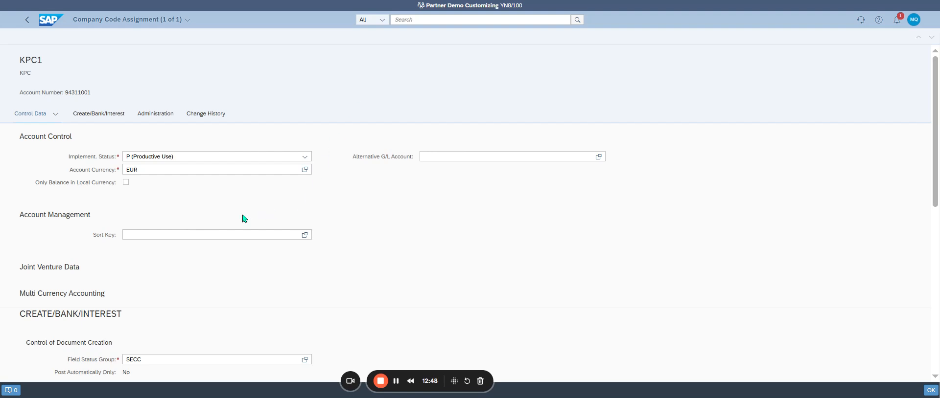
scroll(397, 204, down, 3)
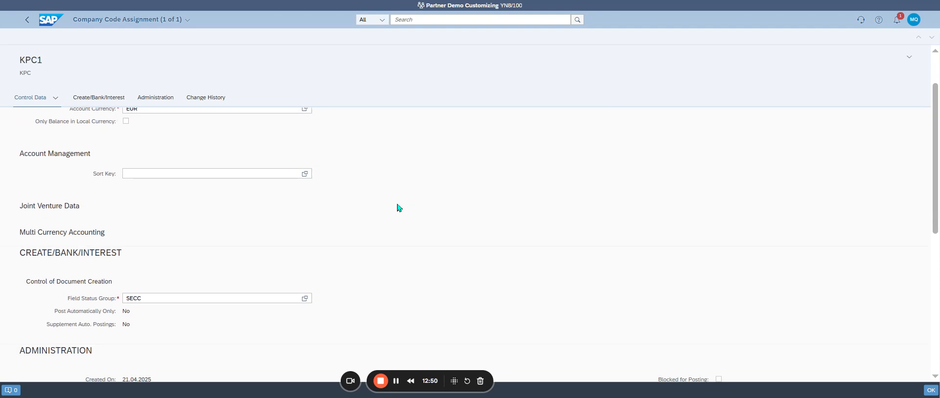
Set the KPC1 assignment's field status group to YB01 (General (with text & assignment)) and return to the account master data.
click(269, 300)
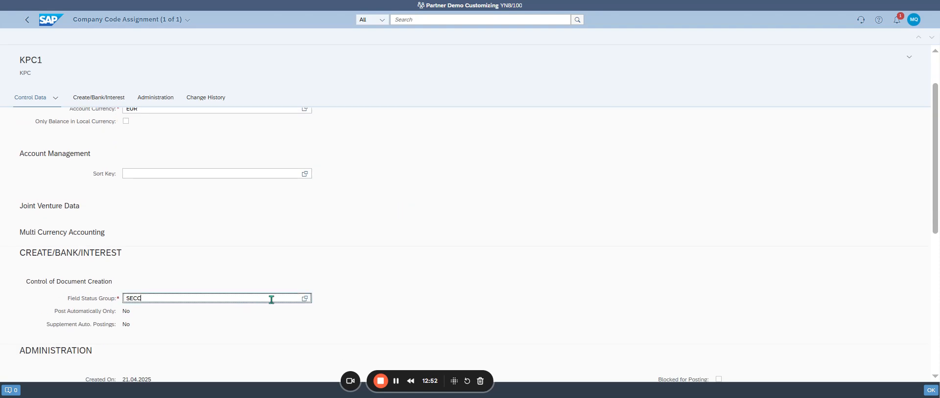
key(F4)
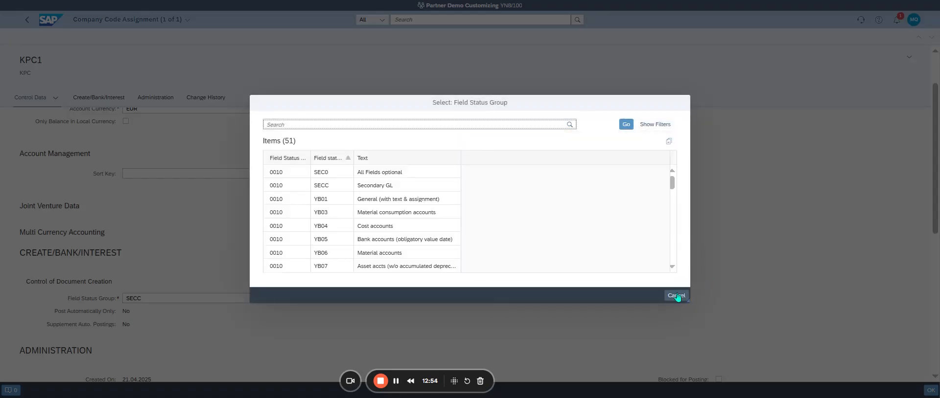
click(676, 296)
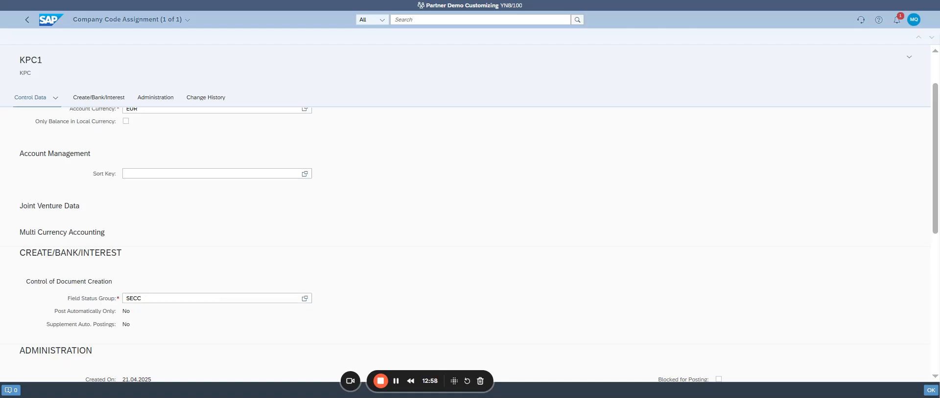
click(304, 298)
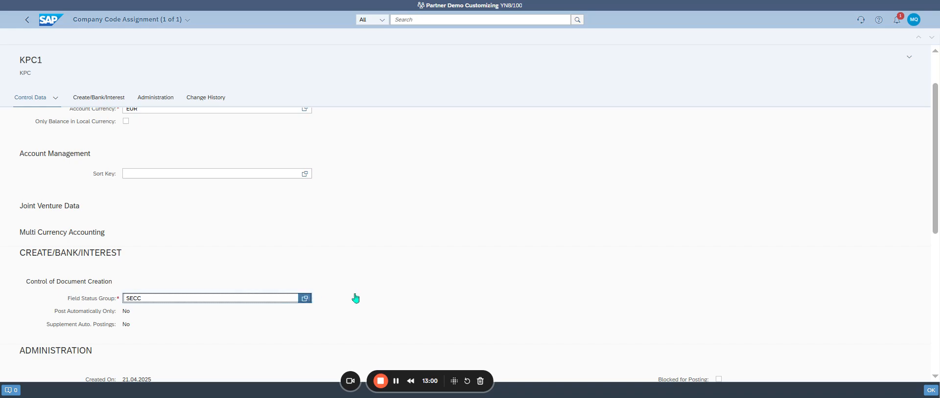
scroll(411, 217, down, 2)
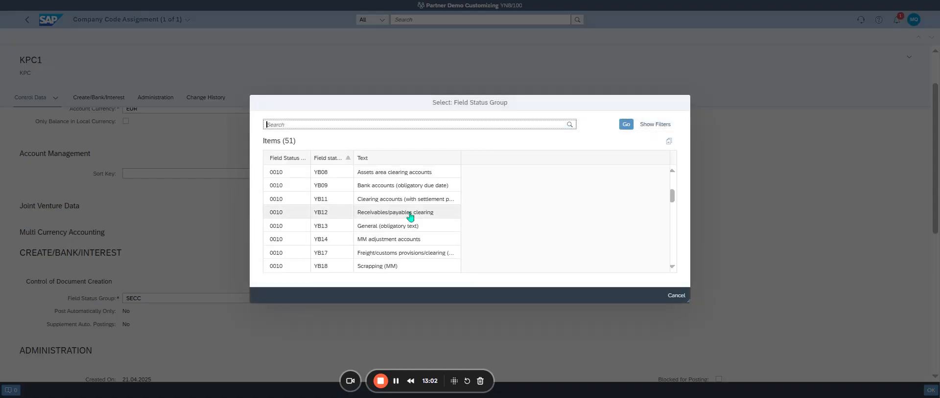
scroll(411, 217, up, 2)
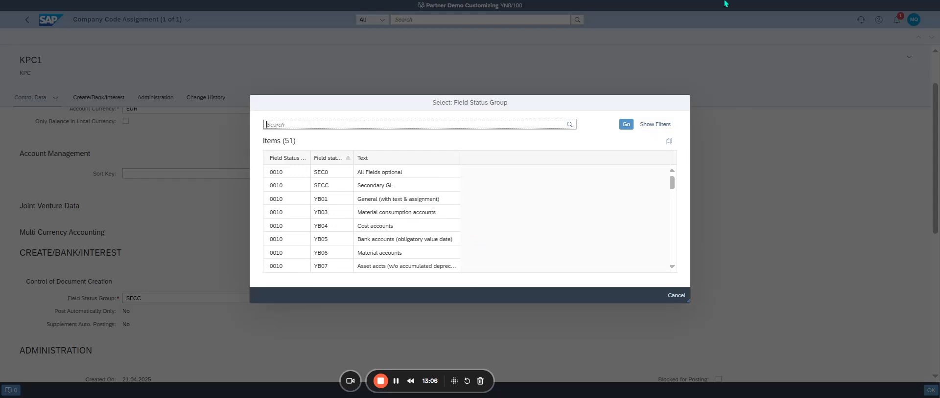
click(403, 203)
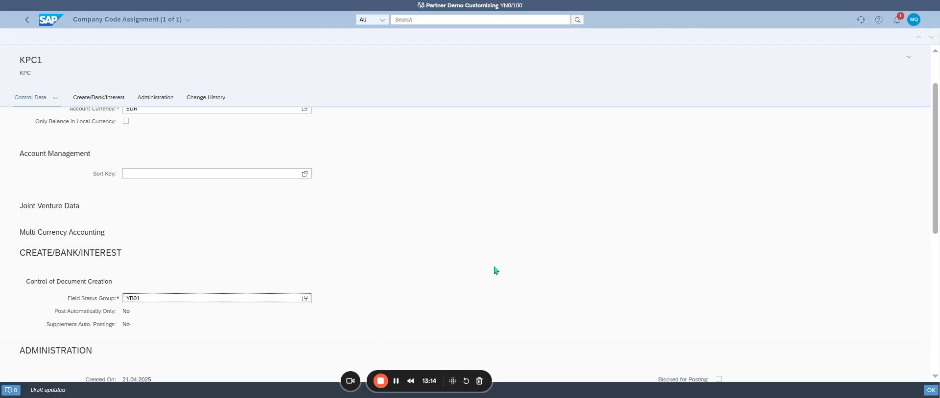
click(920, 389)
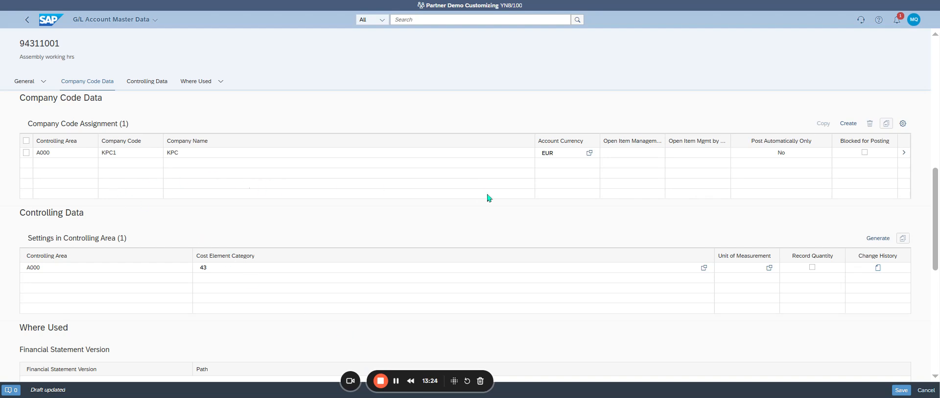
Search the columns available for the Company Code Assignment table for "cost" and "co", leaving the view settings without applying anything.
click(903, 125)
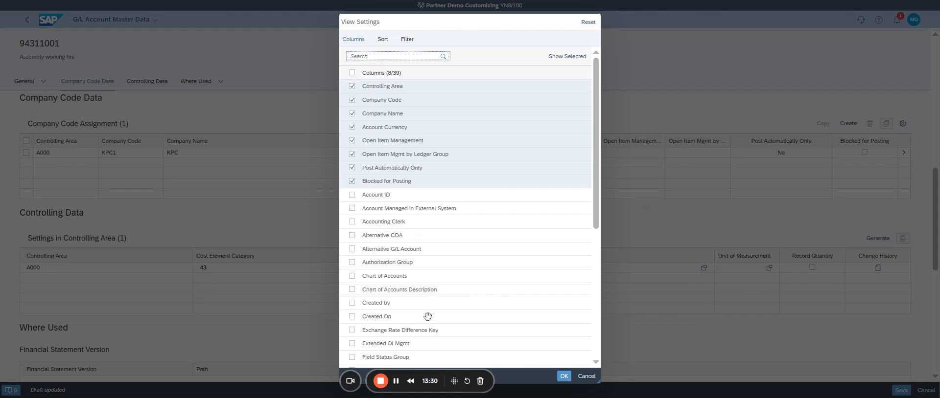
click(399, 397)
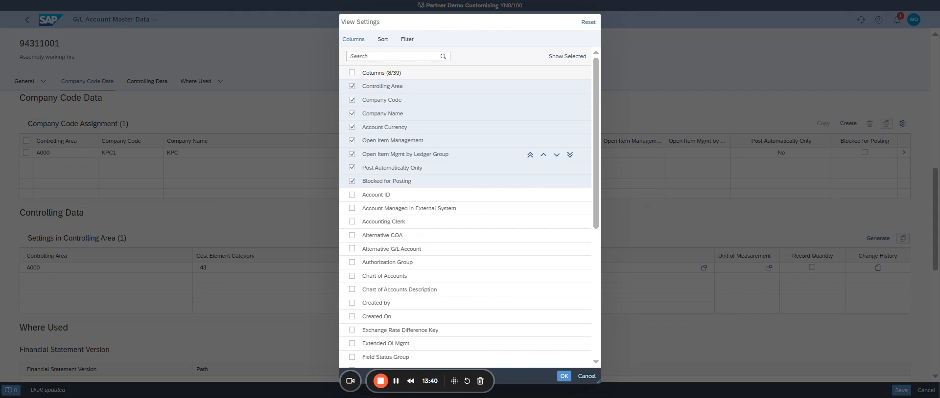
click(418, 57)
text(c)
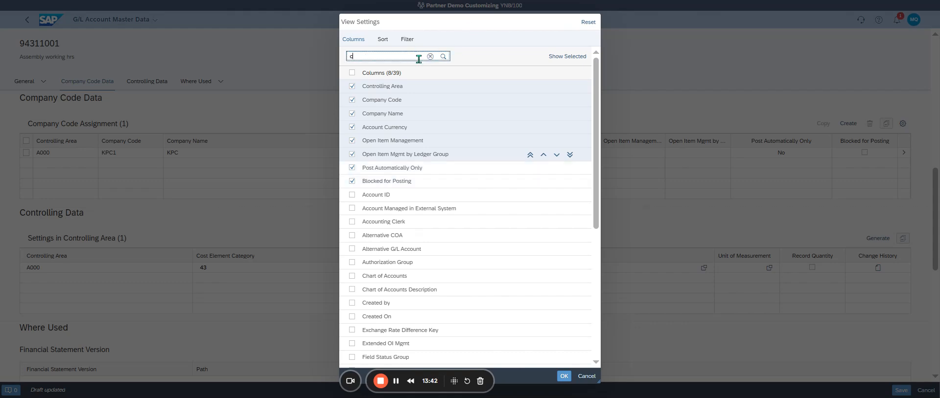
text(ost)
key(BackSpace)
key(BackSpace)
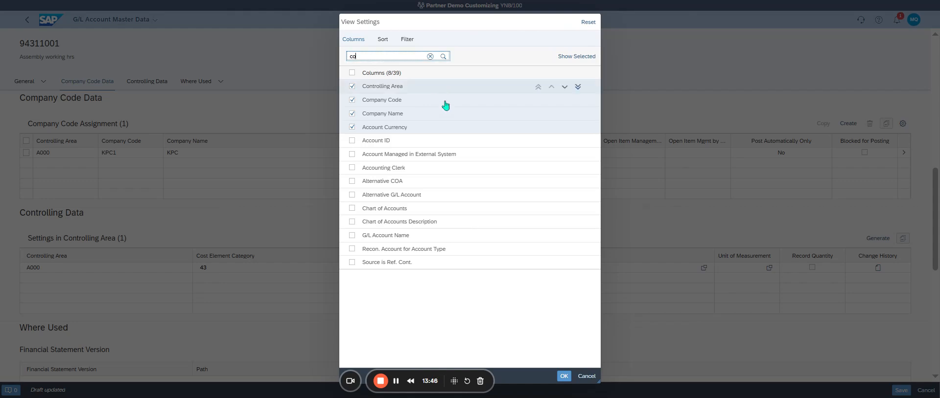
click(585, 378)
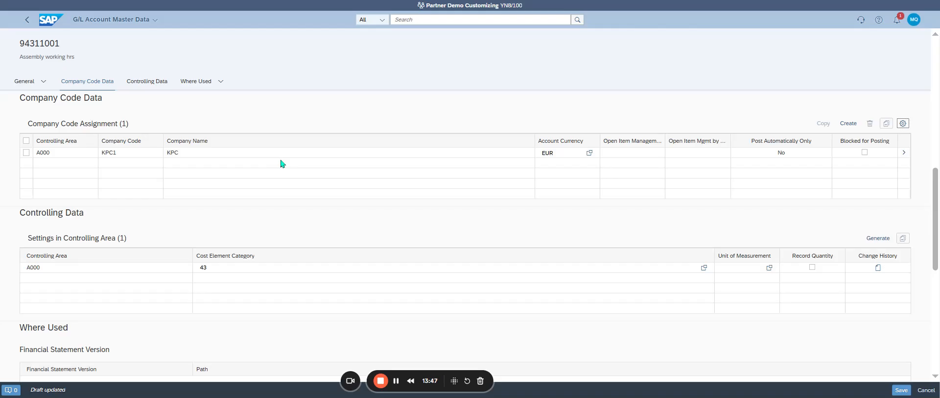
Check the KPC1 company code assignment details again and return to the account's controlling data.
click(903, 152)
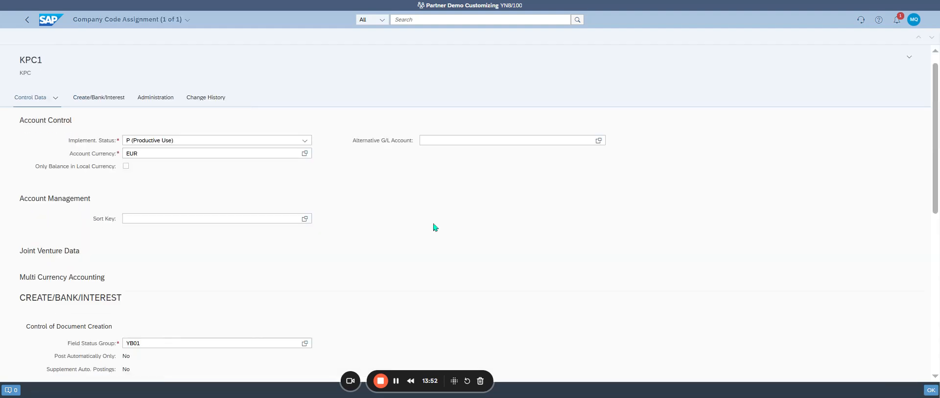
click(27, 20)
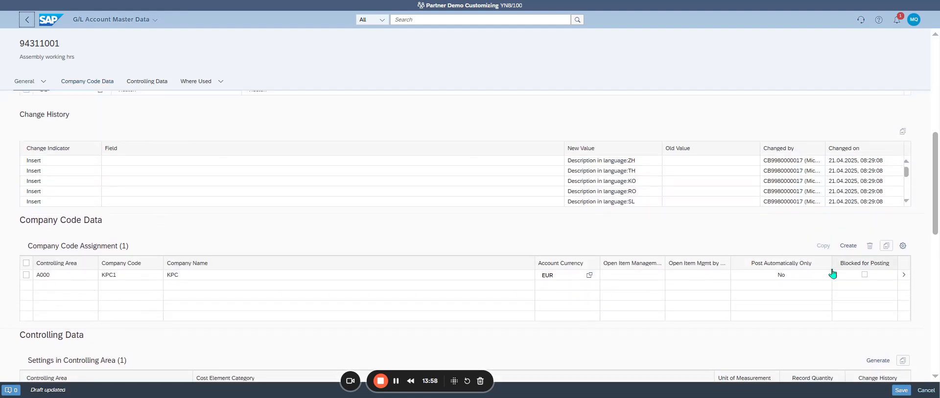
scroll(446, 267, down, 1)
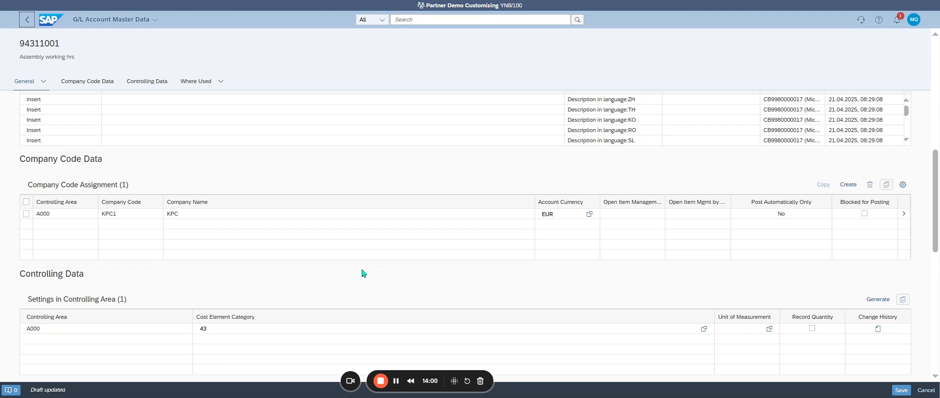
scroll(360, 274, down, 1)
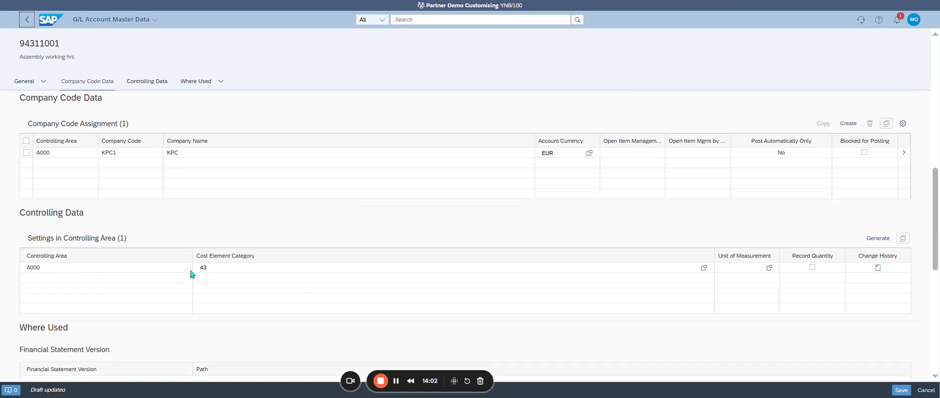
Set the unit of measurement for controlling area A000 to H (Hours).
click(230, 268)
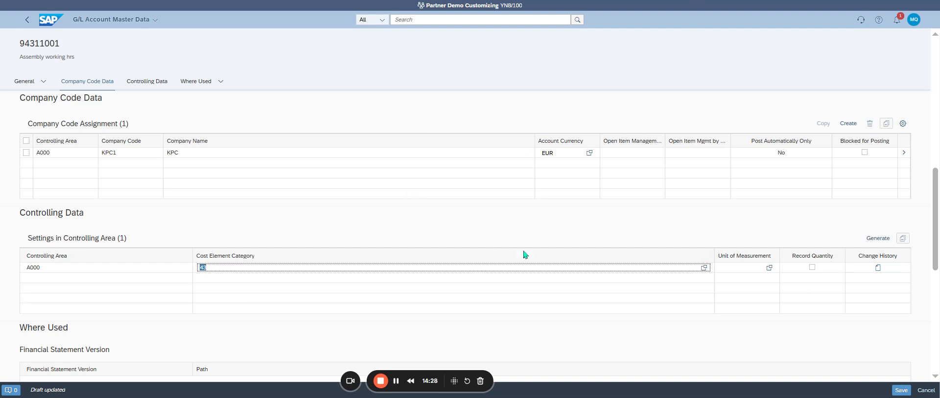
click(740, 269)
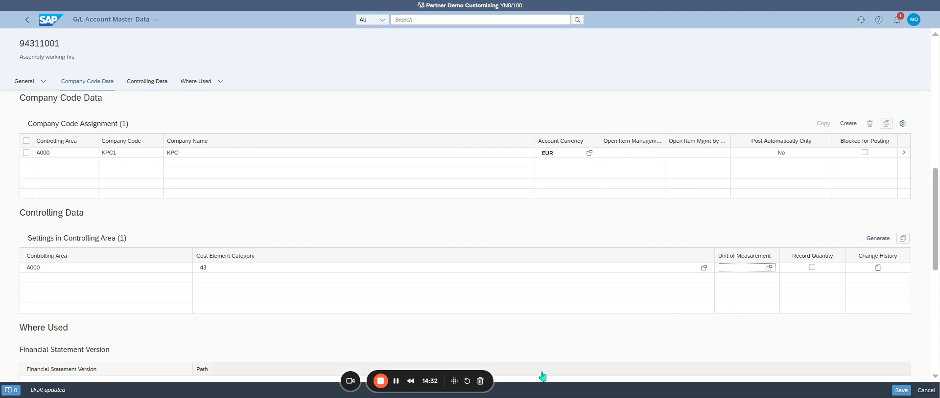
text(H)
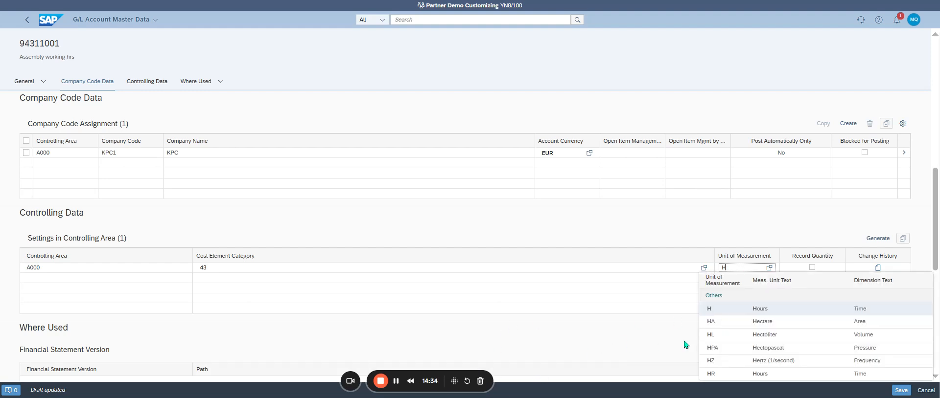
click(781, 312)
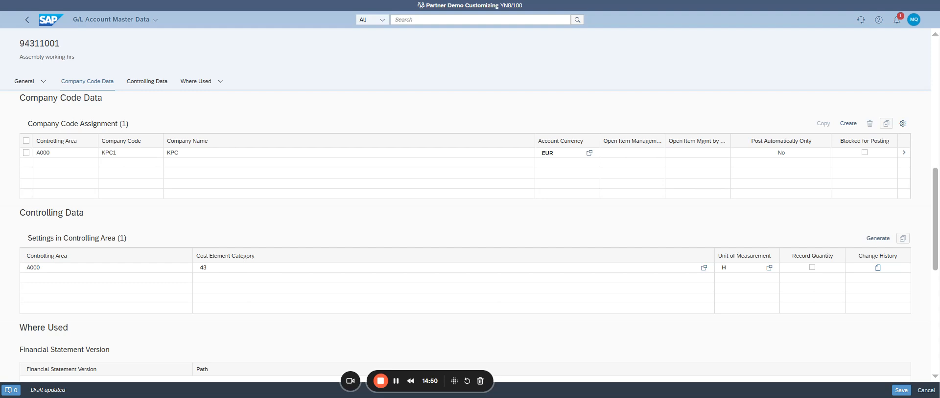
scroll(354, 200, up, 5)
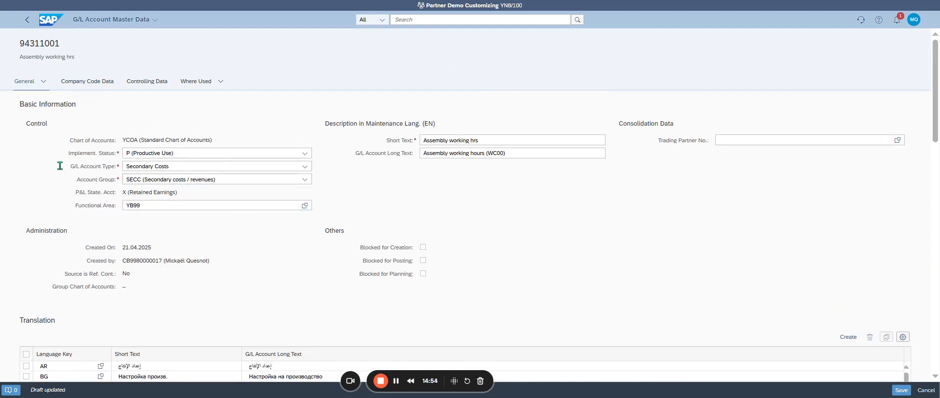
drag(175, 166, 123, 166)
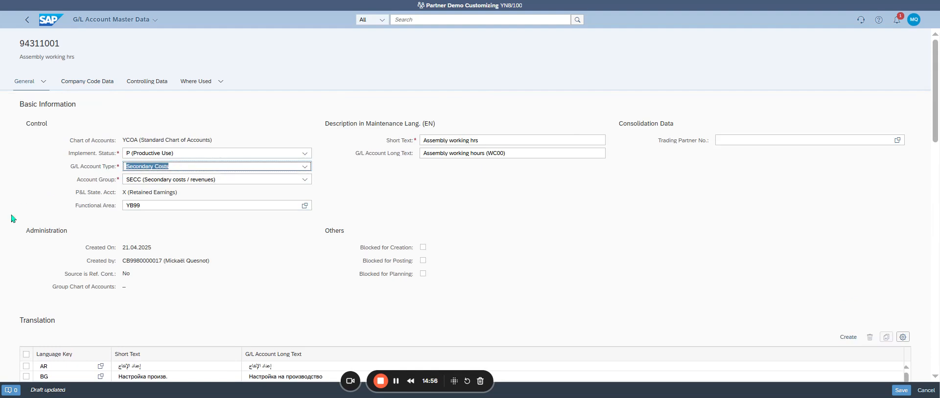
Review the account group, short text and long text of the assembly working hours account.
drag(245, 179, 124, 180)
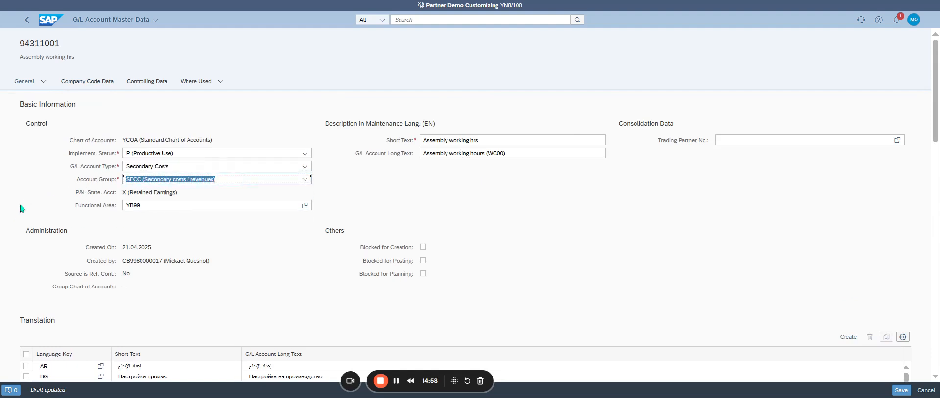
drag(489, 141, 366, 139)
drag(536, 153, 411, 154)
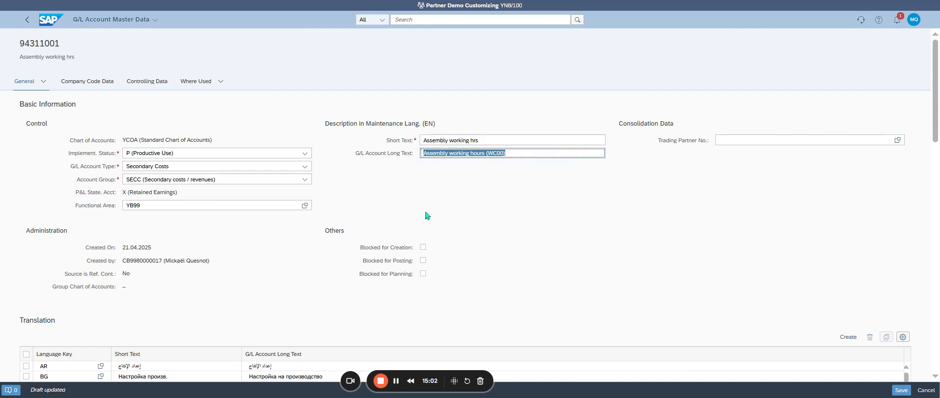
Add the Field Status Group column to the Company Code Assignment table, finding it among the available columns with "stat".
scroll(429, 224, down, 5)
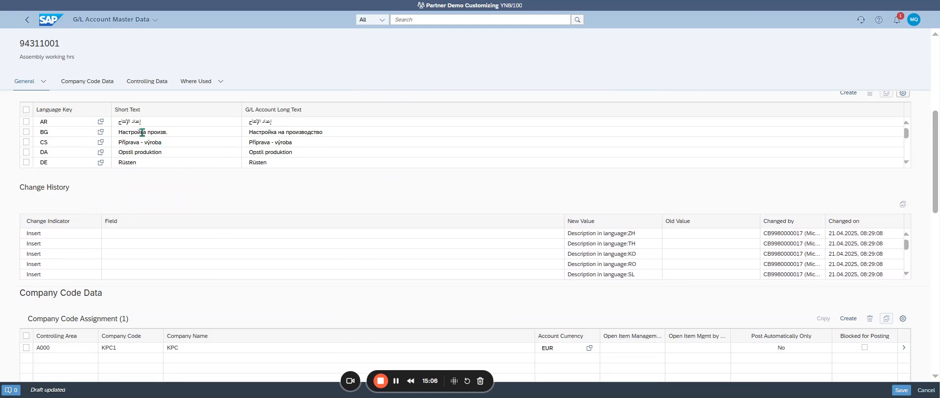
scroll(226, 191, down, 2)
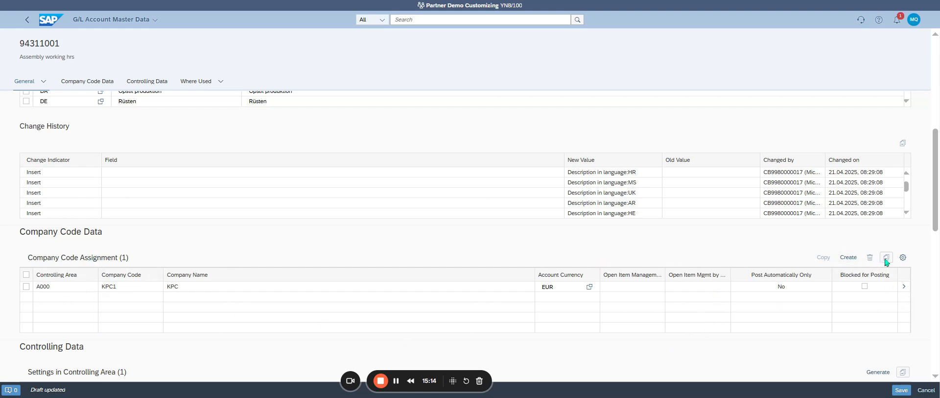
click(902, 258)
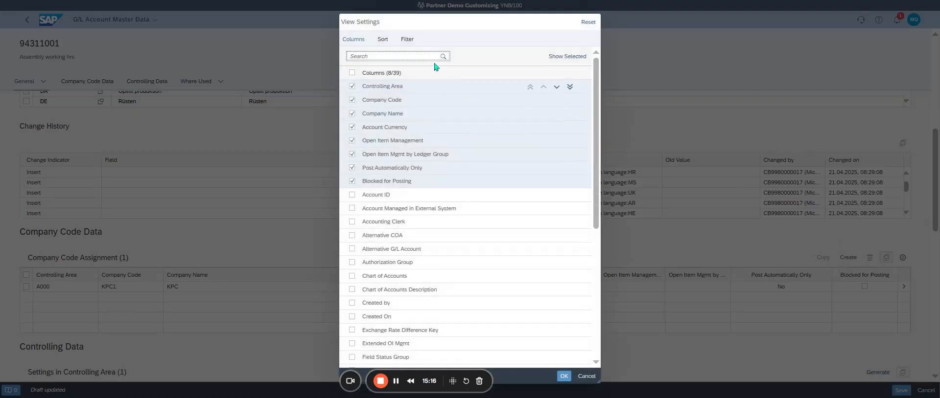
text(stat)
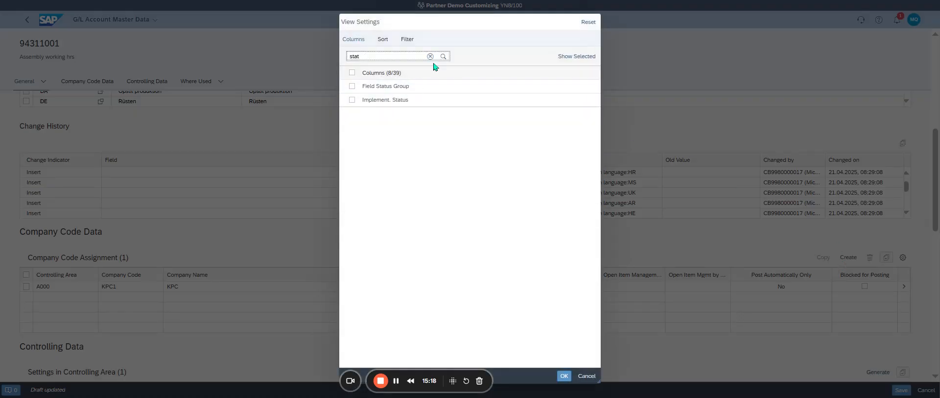
click(353, 88)
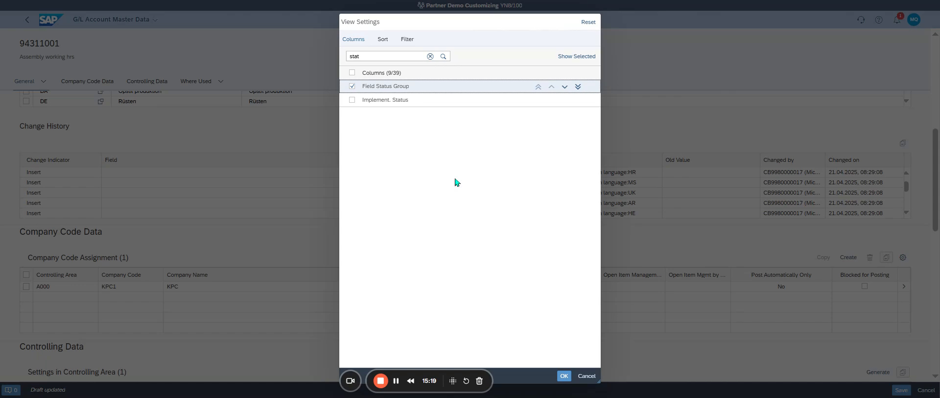
click(563, 376)
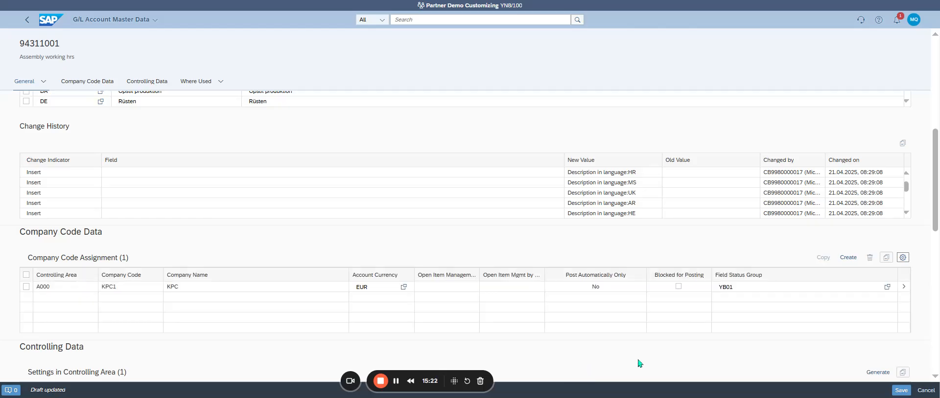
Save the G/L account with its company code and controlling settings and return to the home page.
scroll(744, 279, down, 2)
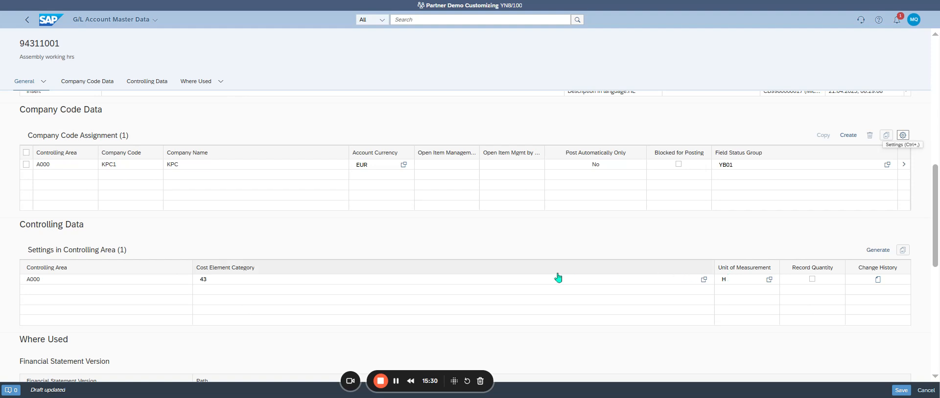
click(899, 390)
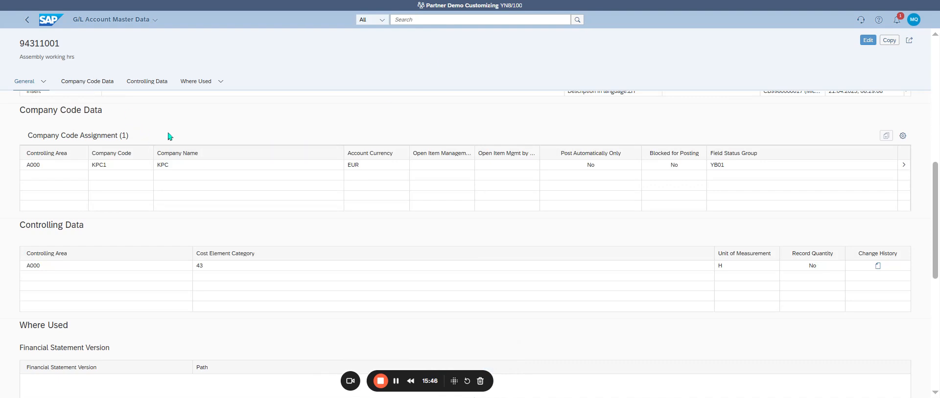
click(44, 20)
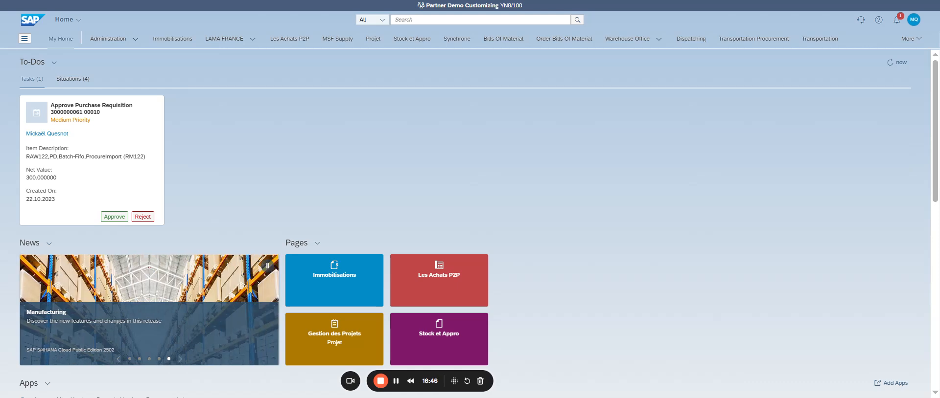
Search for "manage activity" and open the Manage Activity Types app.
click(428, 20)
text(manage)
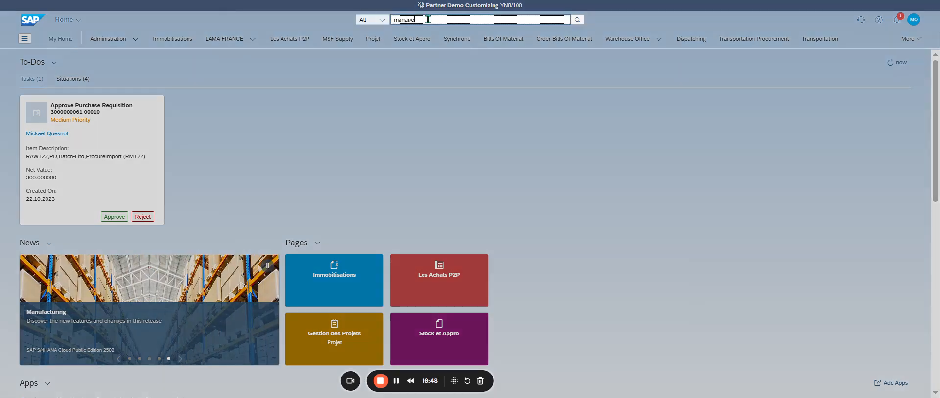
text( activ)
text(ity)
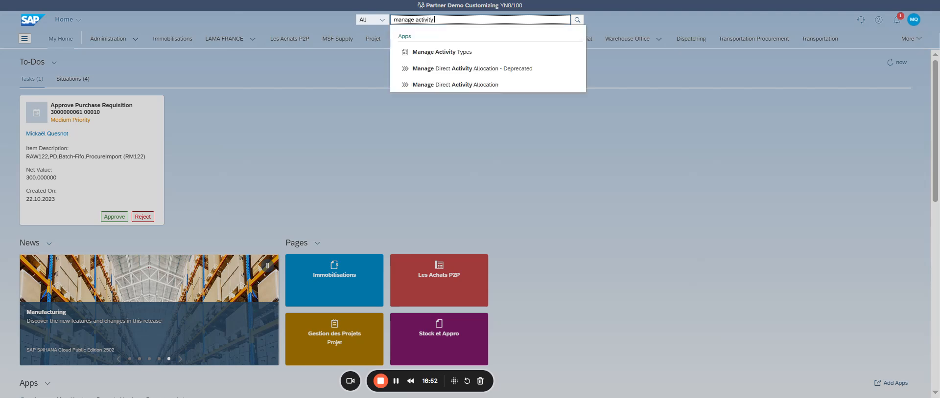
click(480, 54)
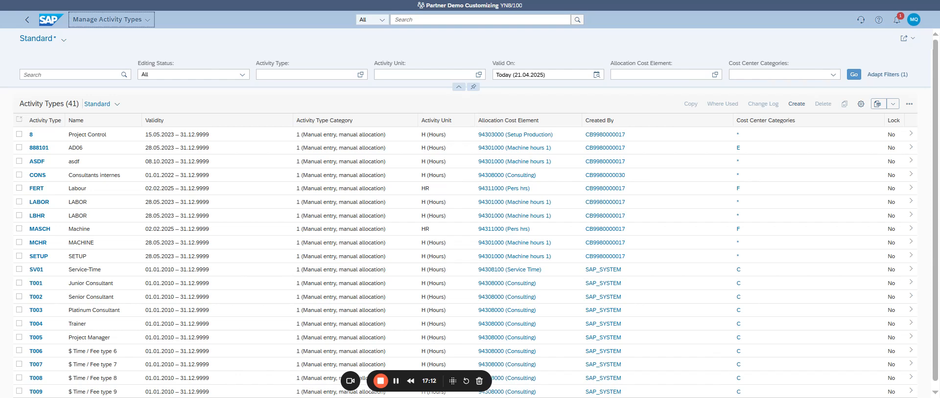
Start creating a new activity type and expand its entry form to full screen.
click(791, 105)
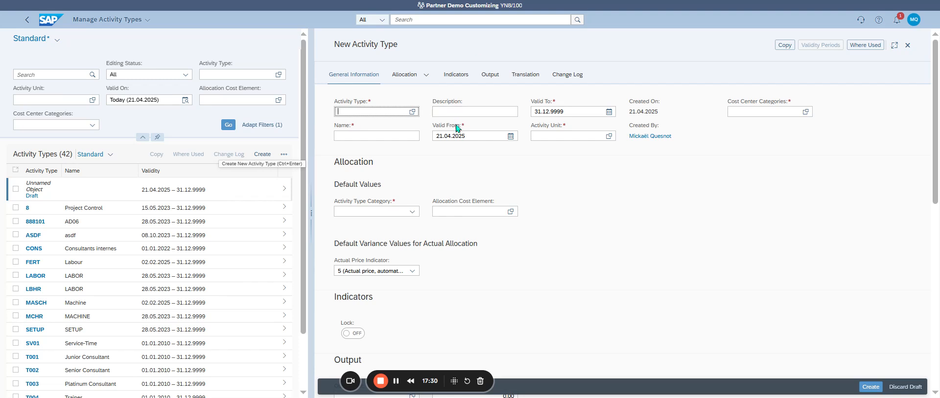
click(894, 46)
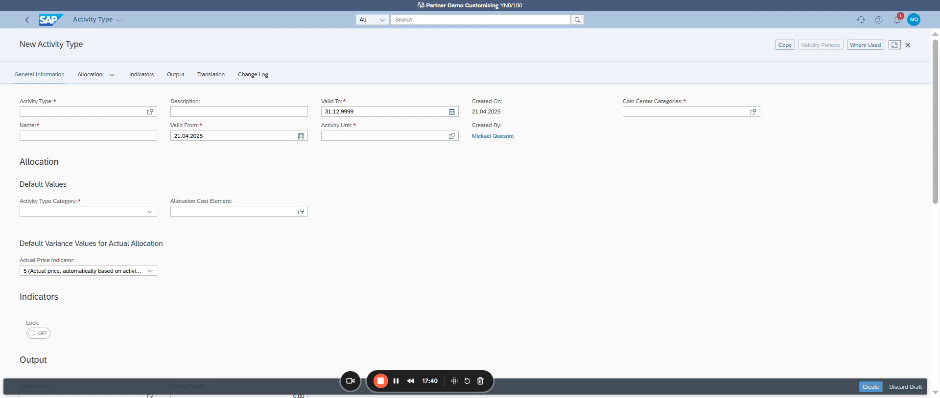
click(240, 134)
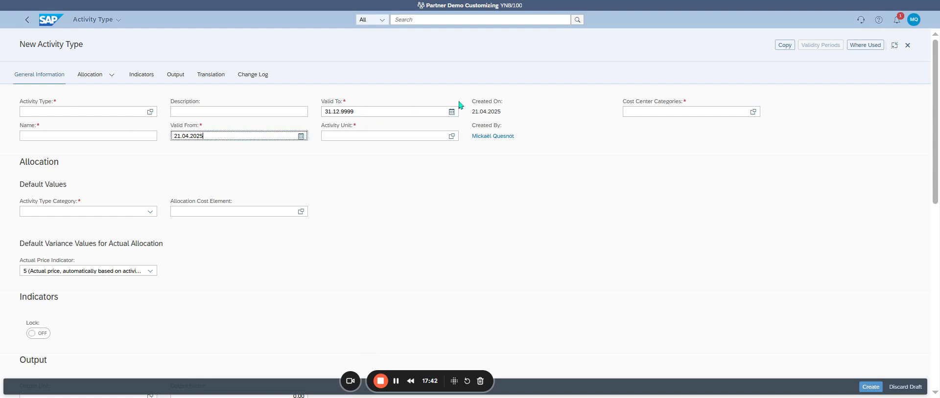
click(661, 3)
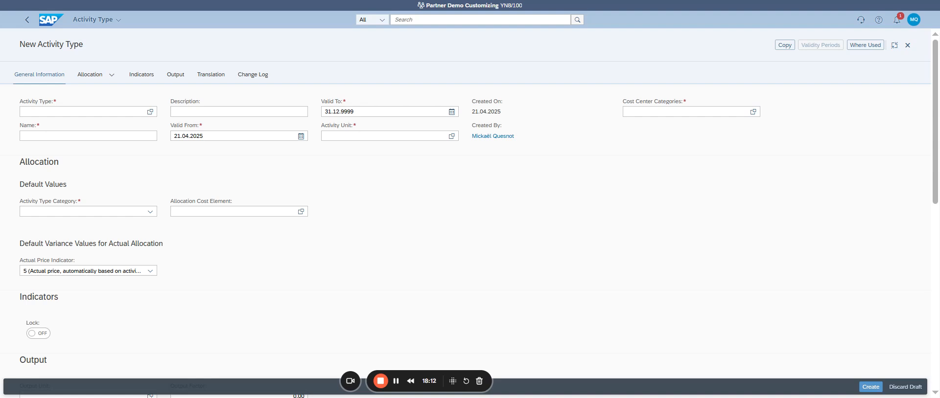
Look through the existing activity types in the Activity Type value help, enlarging the list, and leave without choosing one.
click(74, 112)
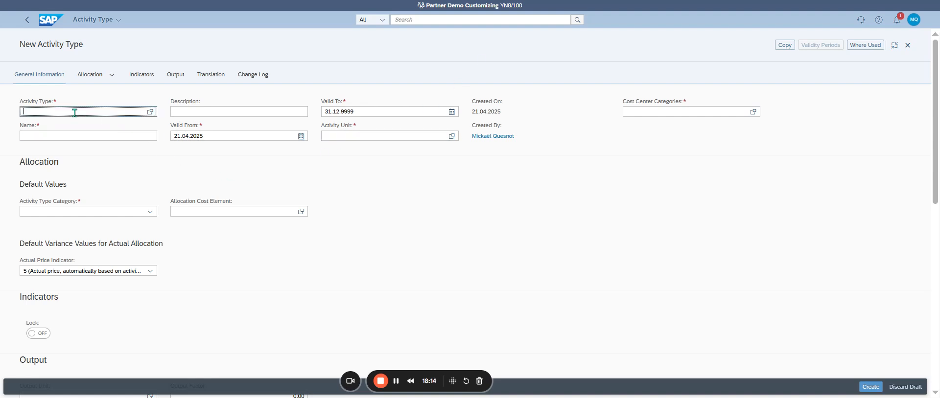
click(150, 112)
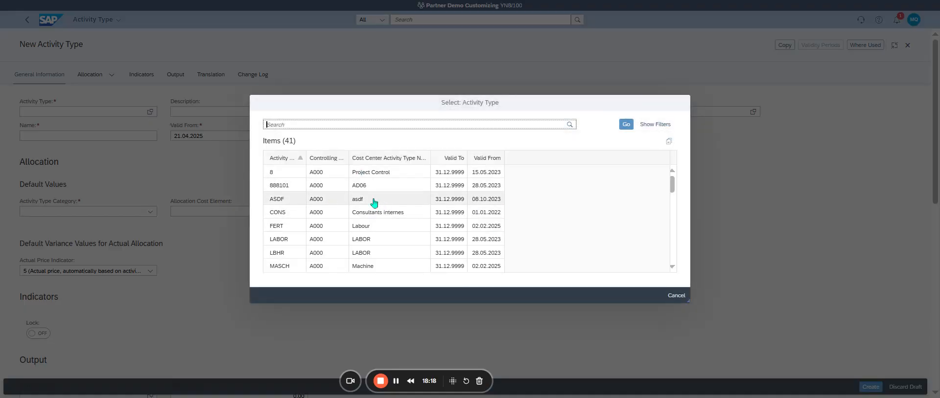
scroll(313, 182, down, 2)
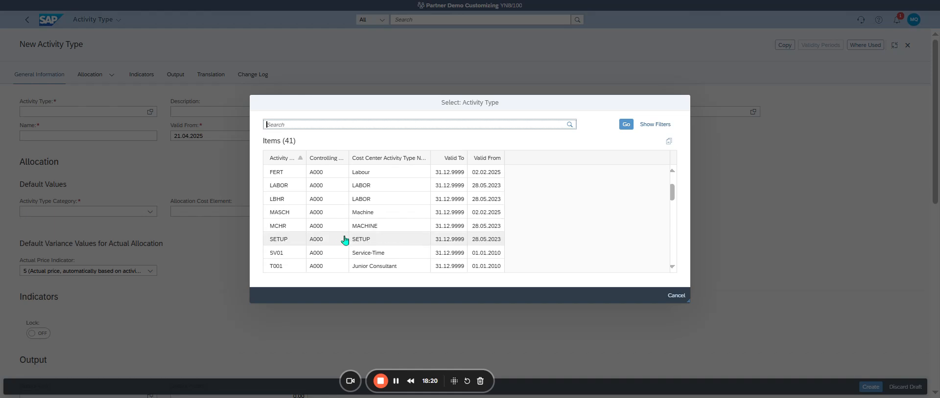
scroll(345, 240, down, 12)
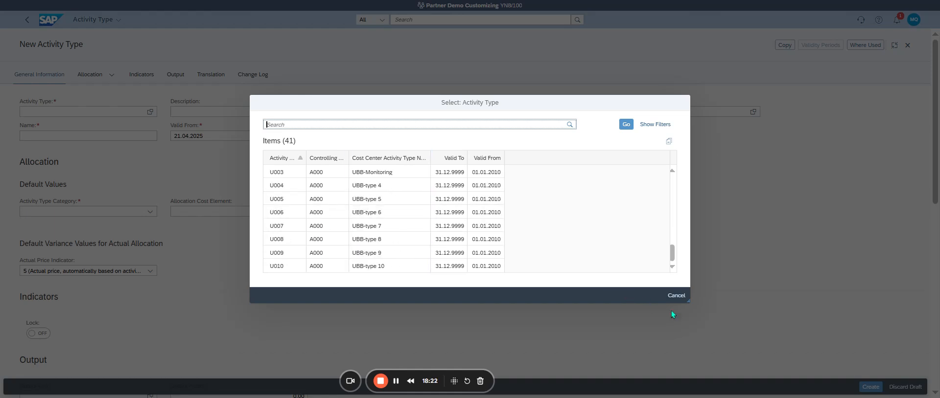
drag(688, 300, 794, 348)
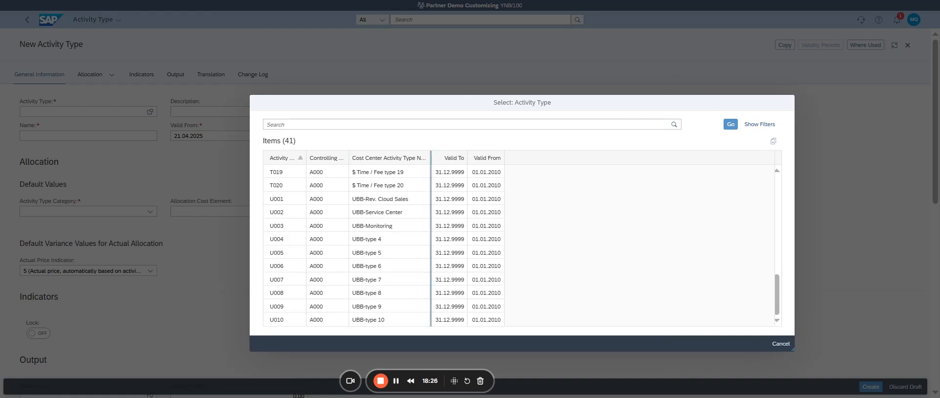
scroll(304, 235, up, 12)
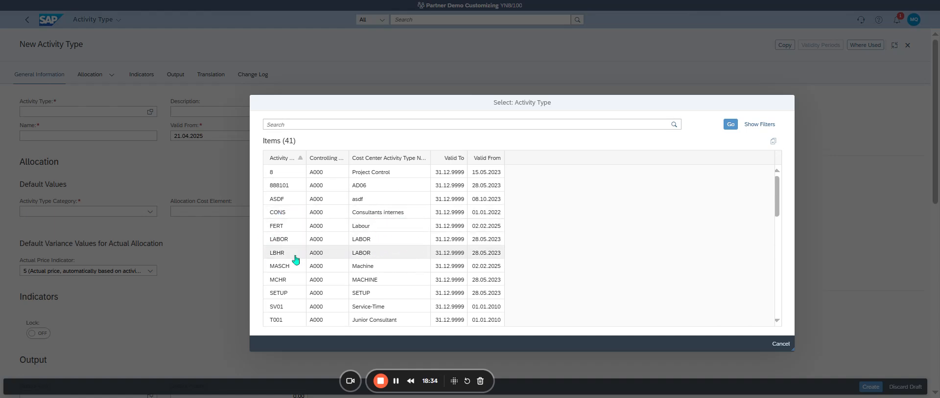
scroll(479, 301, down, 2)
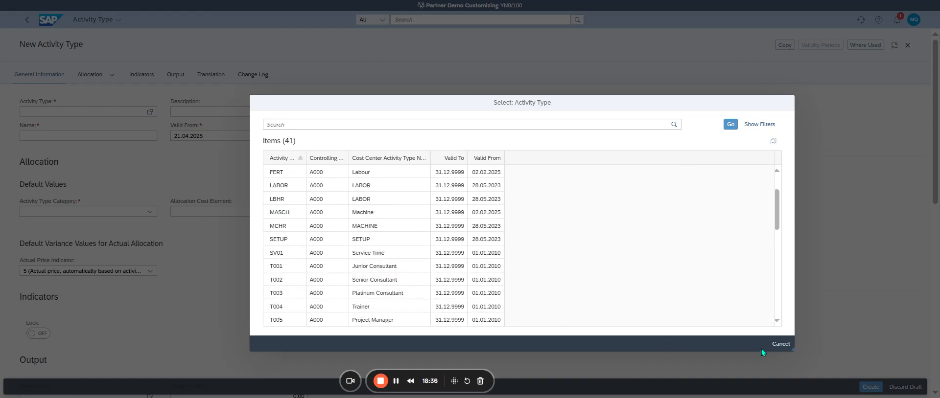
click(778, 344)
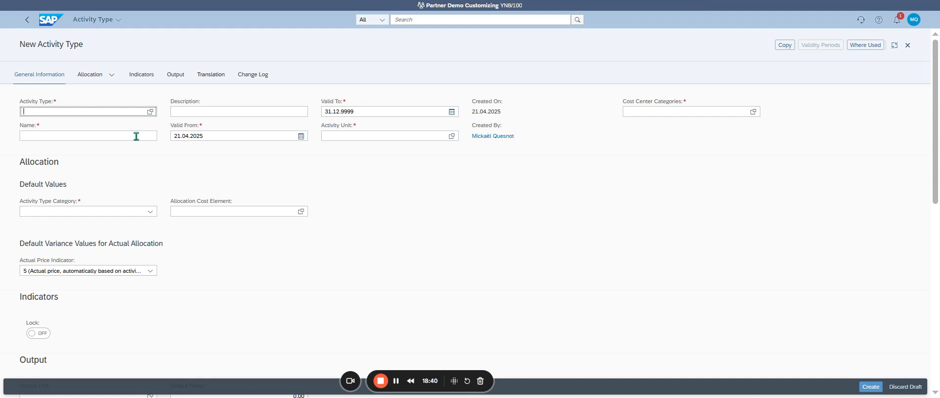
Enter PERS01BIKE as the new activity type's key, removing the underscore.
text(PERS)
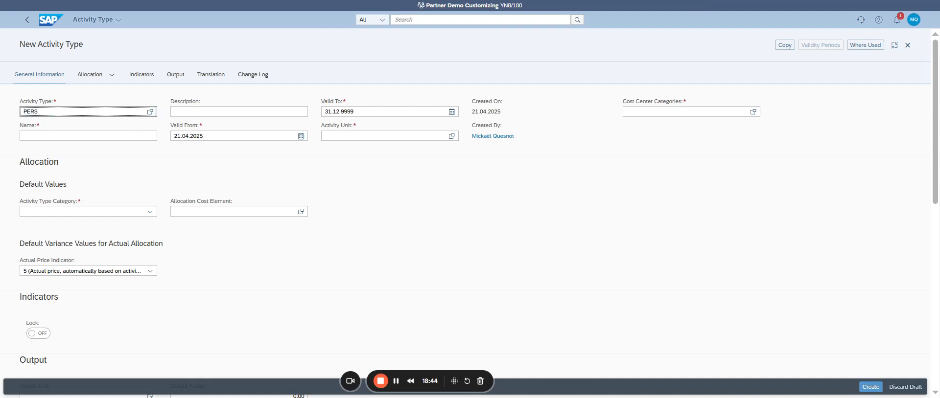
key(Return)
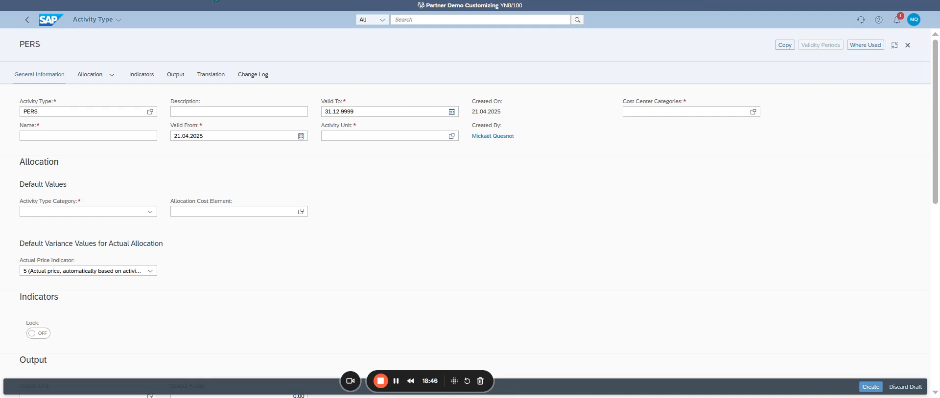
text(01)
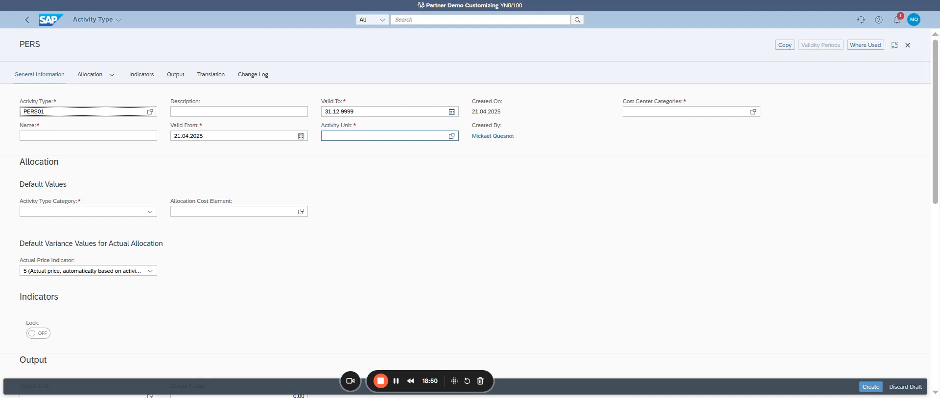
text(_BIKE)
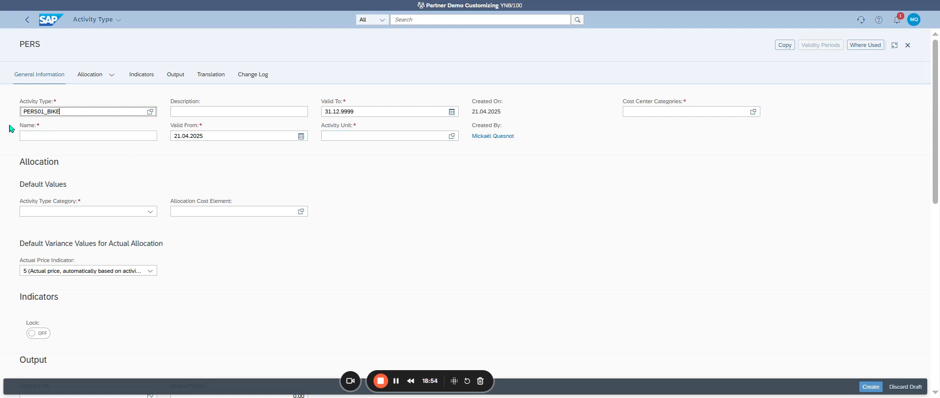
click(46, 111)
key(BackSpace)
click(583, 1)
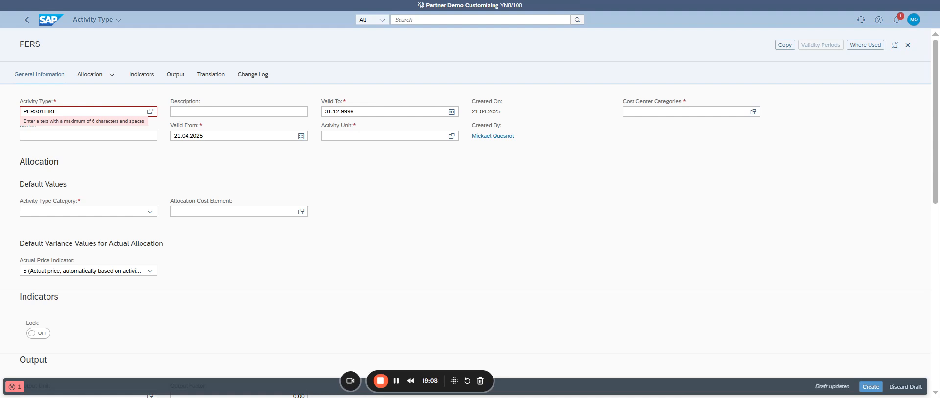
Check the validation message for the Activity Type field and close the message list.
click(59, 127)
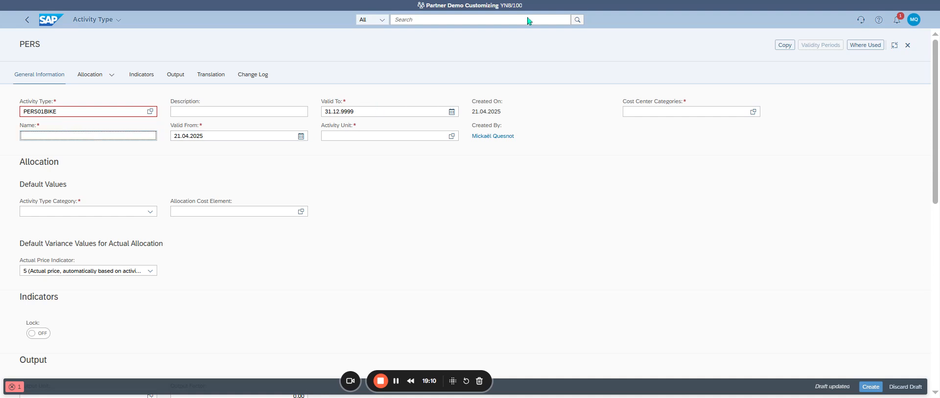
click(535, 0)
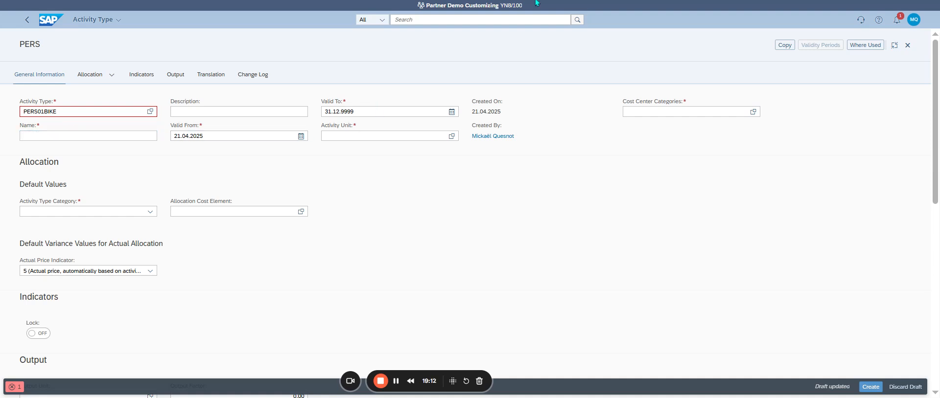
click(18, 387)
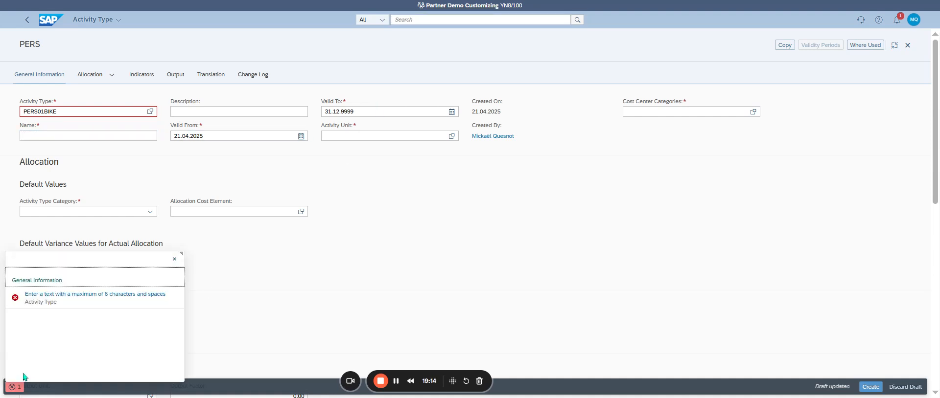
click(174, 259)
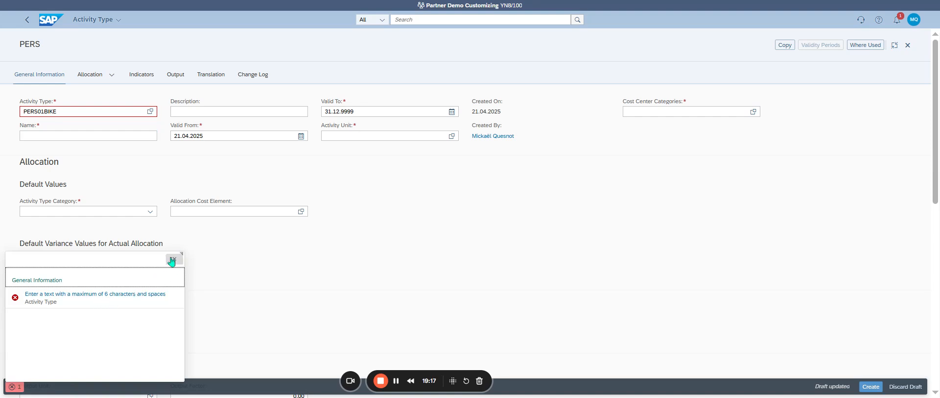
Shorten the new activity type's key to PERS01 so that it fits the six-character limit.
click(23, 112)
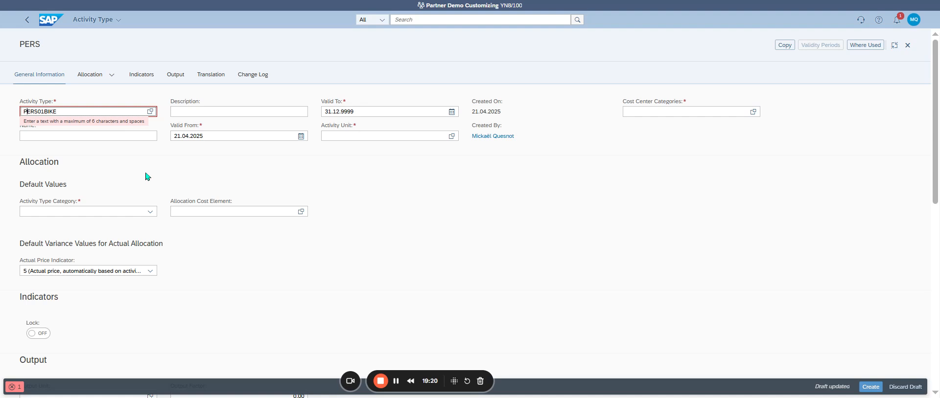
key(Left)
key(Left)
key(shift+Right)
key(shift+Right)
key(shift+Right)
key(shift+Right)
key(Delete)
key(Tab)
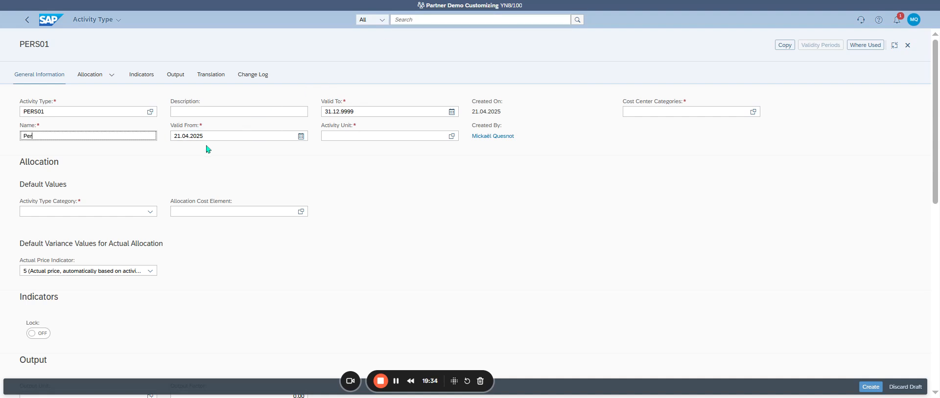
Name the activity type "Person Hours 01" and describe it as "Personnel Hours 01 BIKE".
text(son H)
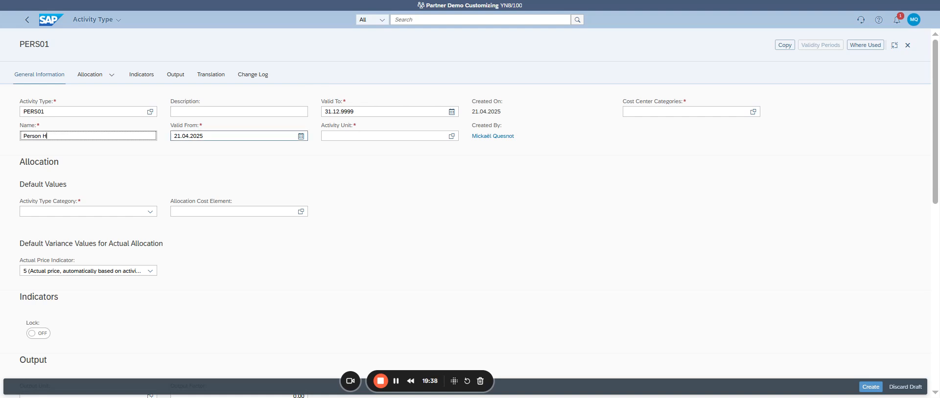
text(ours 01)
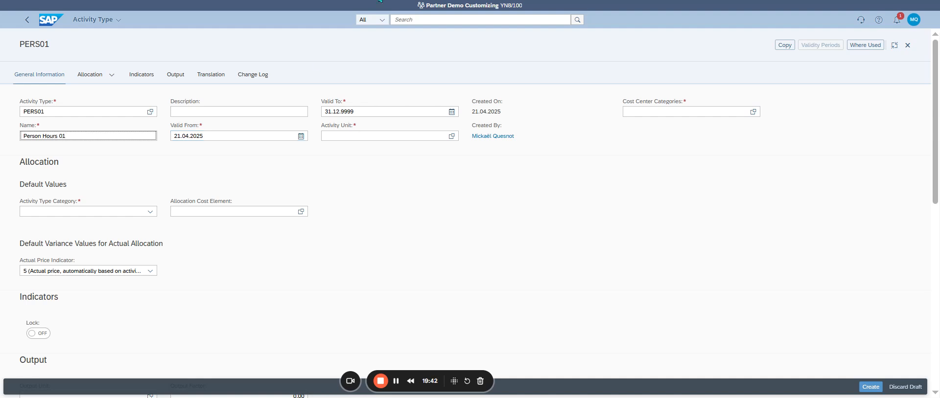
click(380, 1)
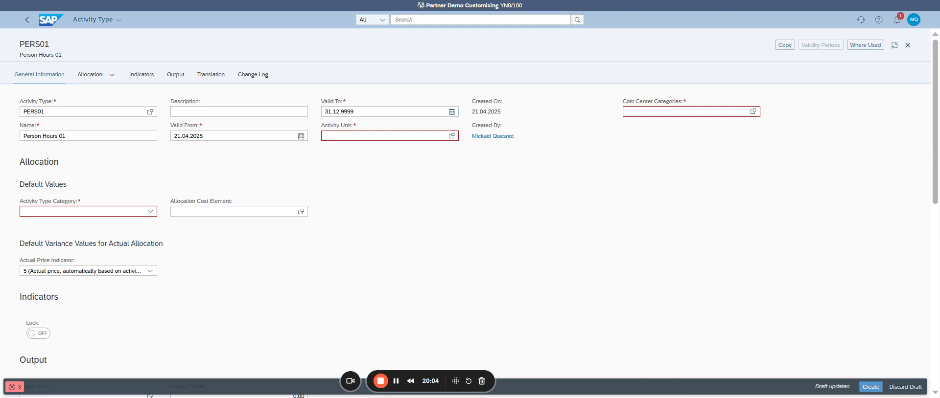
click(222, 112)
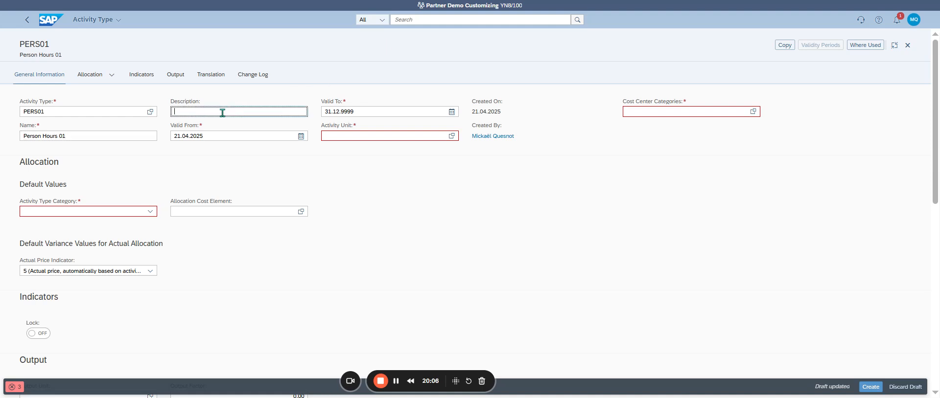
text(Personnel)
text(Hours )
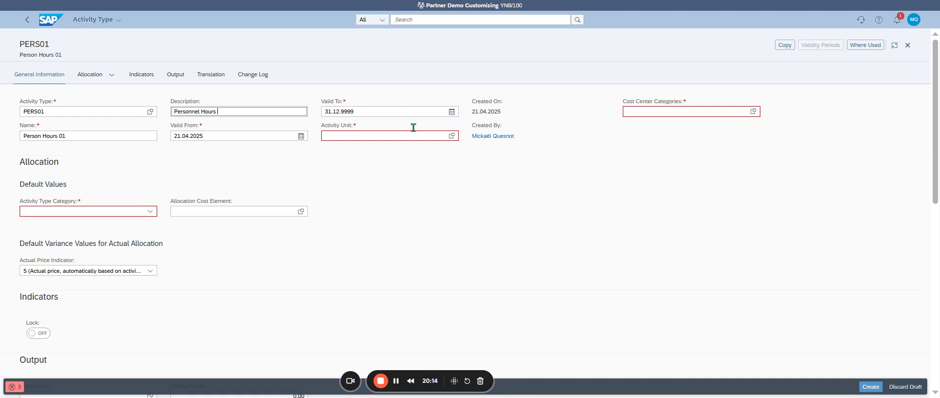
text(01 BIKE)
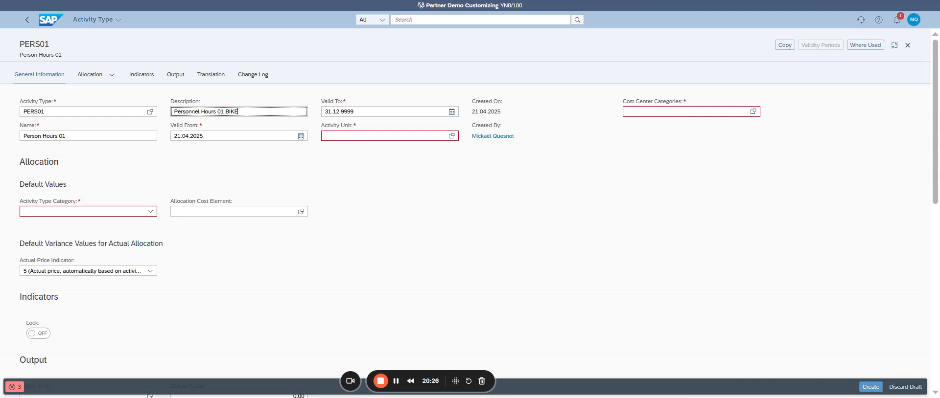
Allow all cost center categories for the activity type and set its activity unit to H (Hours).
click(752, 112)
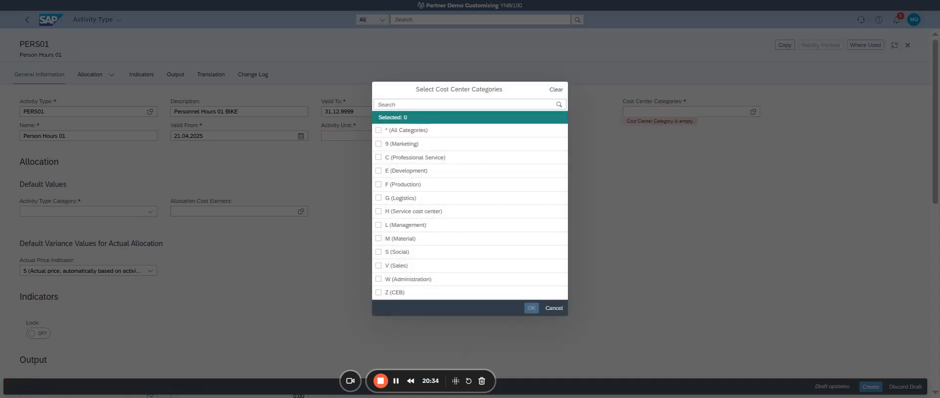
click(377, 131)
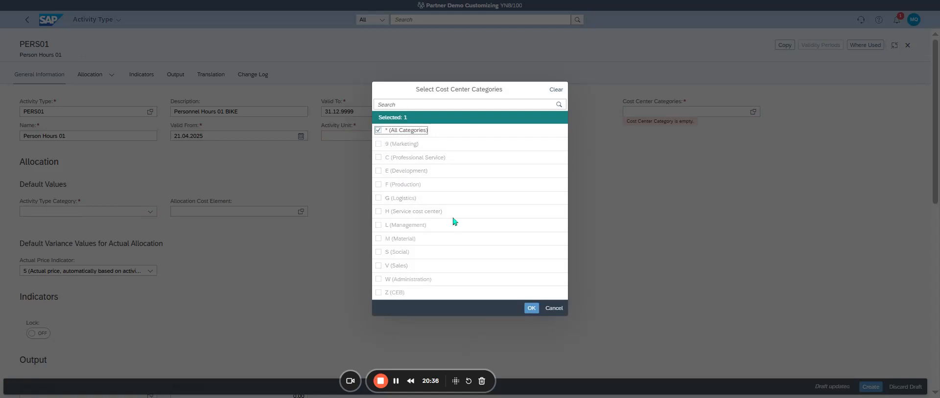
click(532, 308)
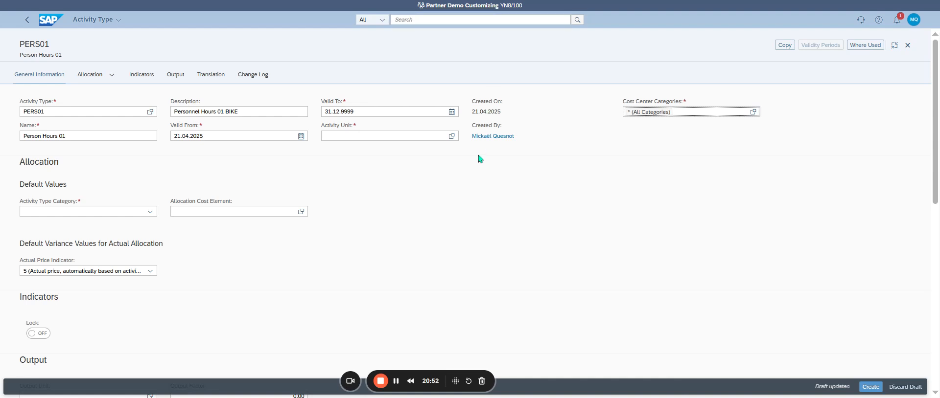
click(448, 137)
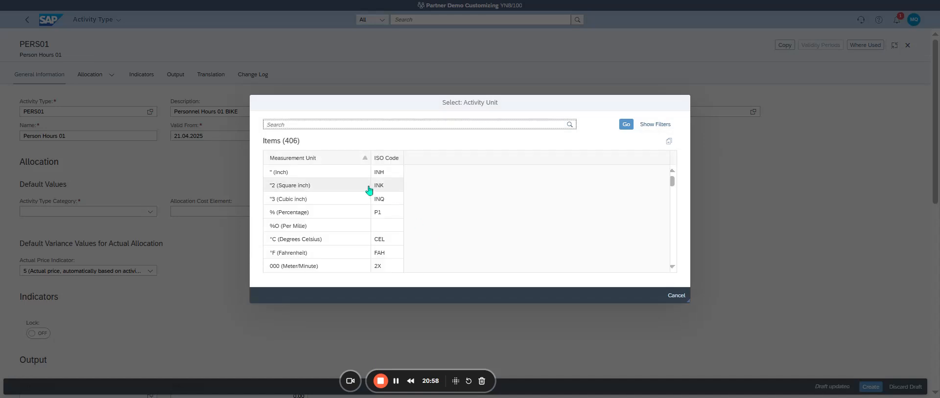
text(H)
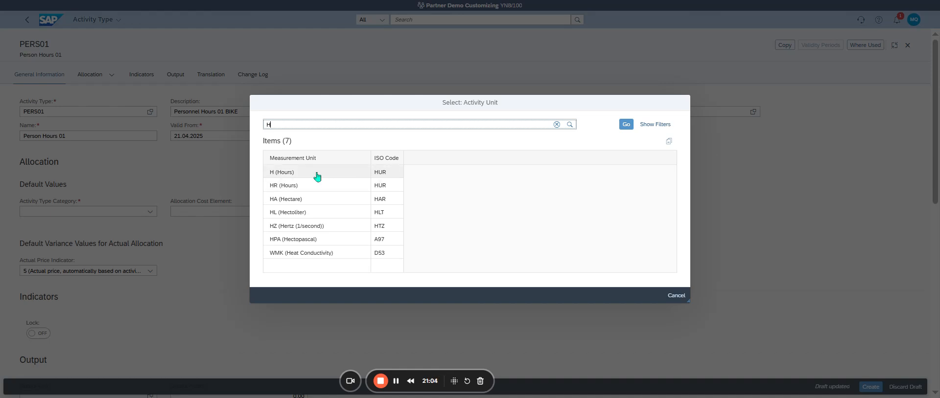
click(317, 177)
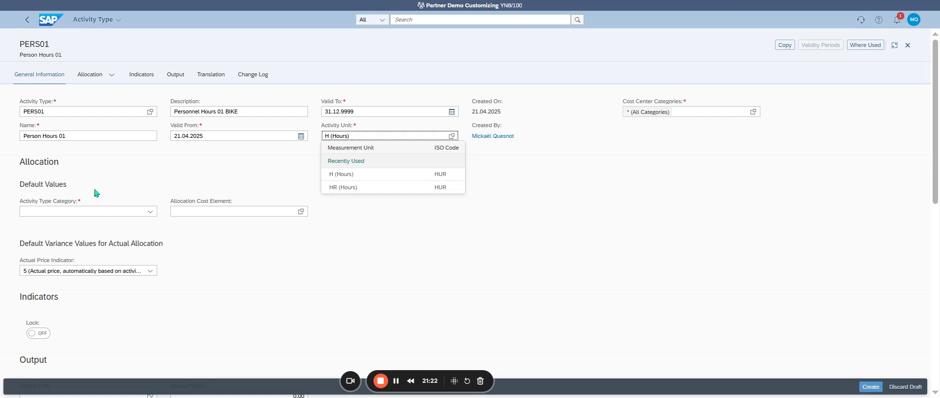
Set the activity type category to 1 (Manual entry, manual allocation).
click(74, 208)
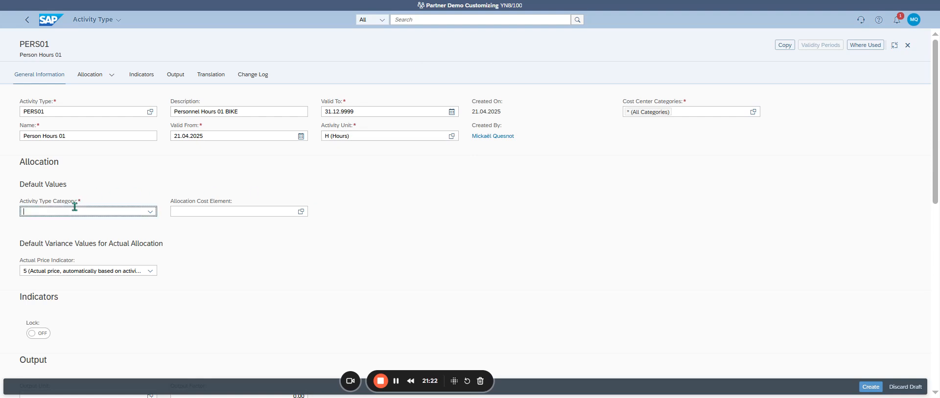
click(150, 211)
click(140, 227)
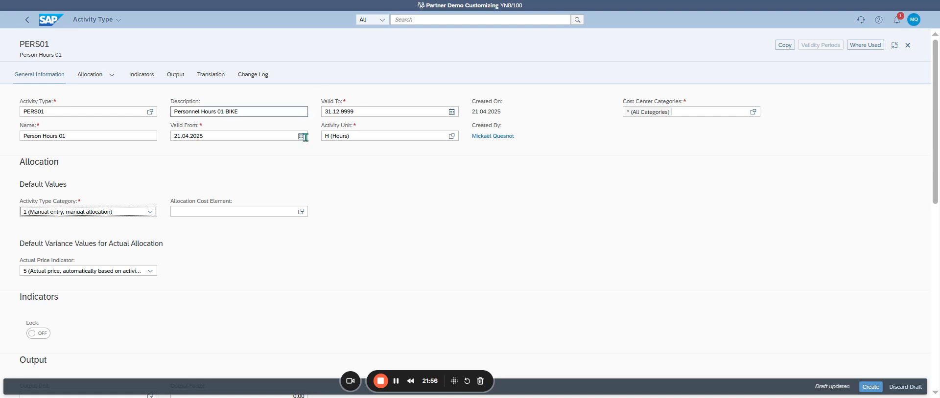
Assign 94311001 (Assembly working hrs) as the allocation cost element.
click(186, 212)
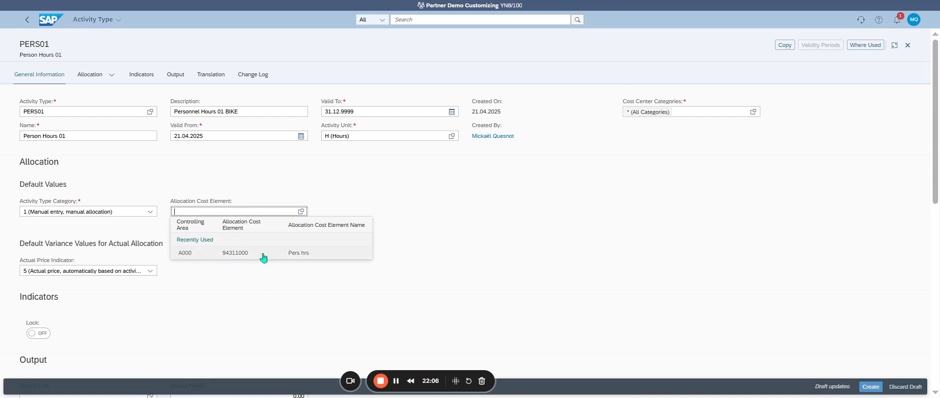
text(94)
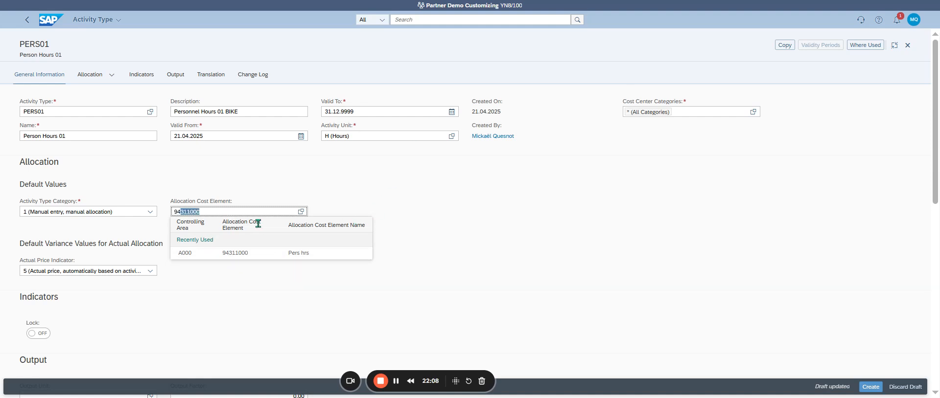
text(3110)
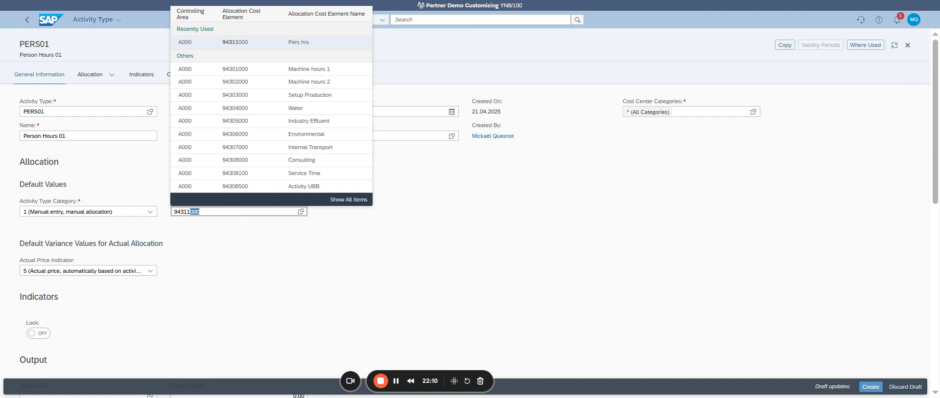
text(0)
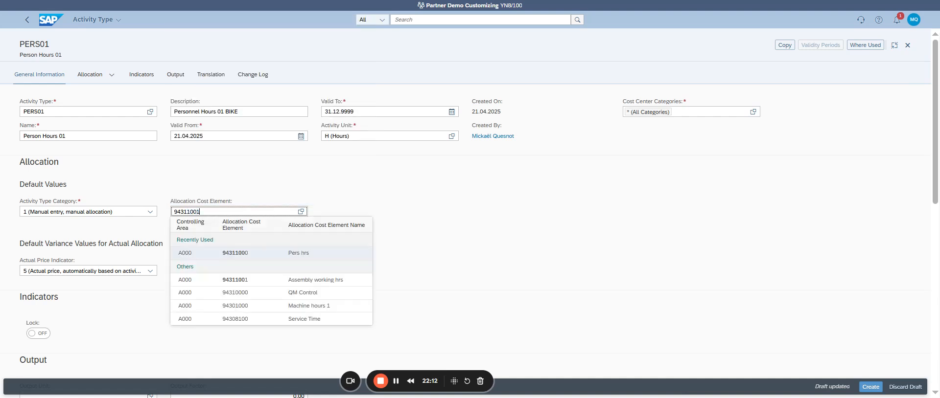
text(1)
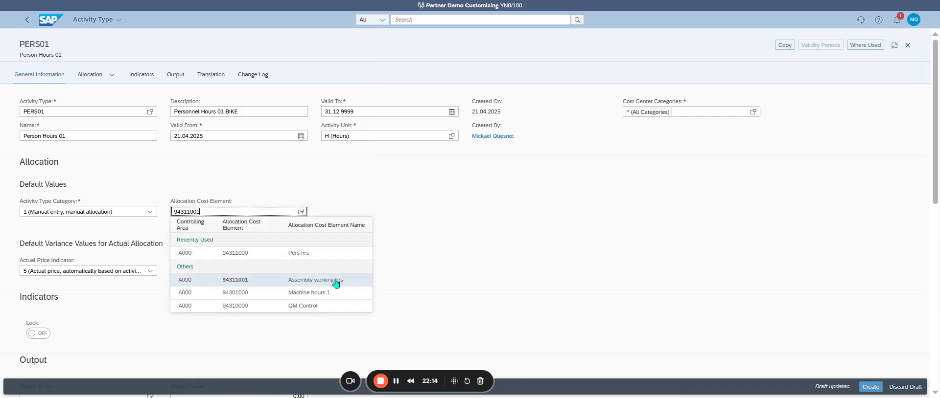
click(358, 283)
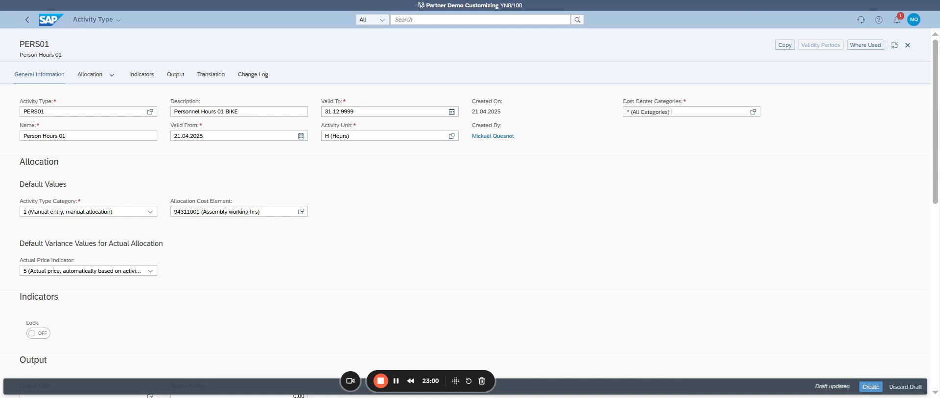
Add a French (FR) translation row and copy the English name "Person Hours 01" into it.
click(93, 77)
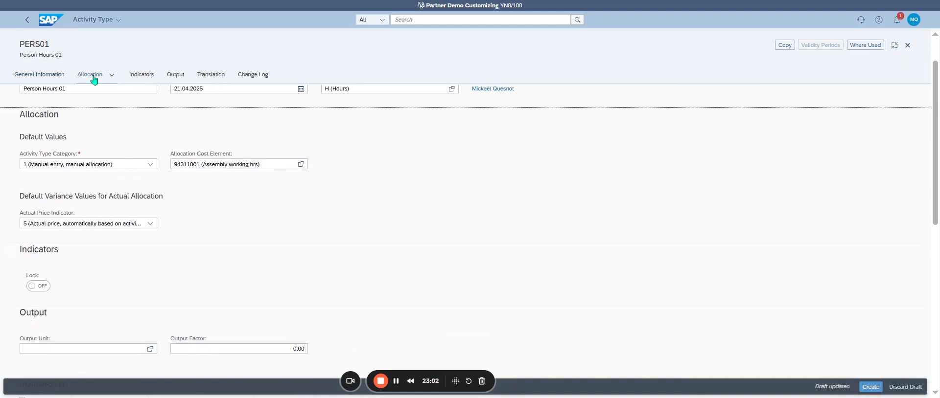
click(140, 78)
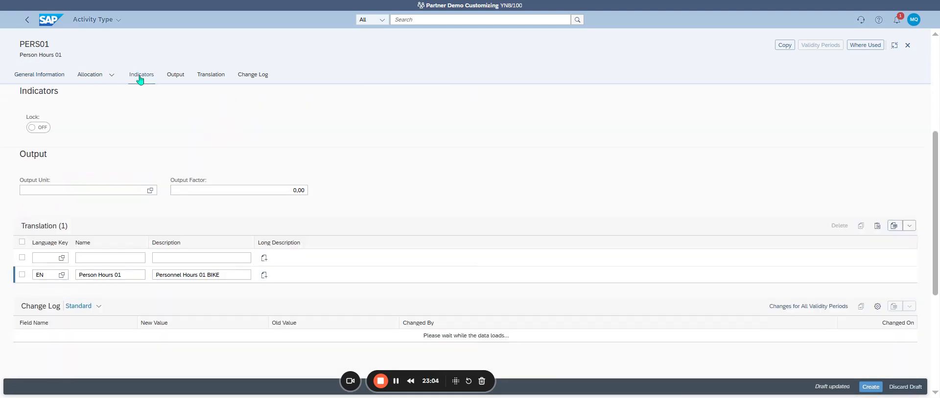
click(43, 258)
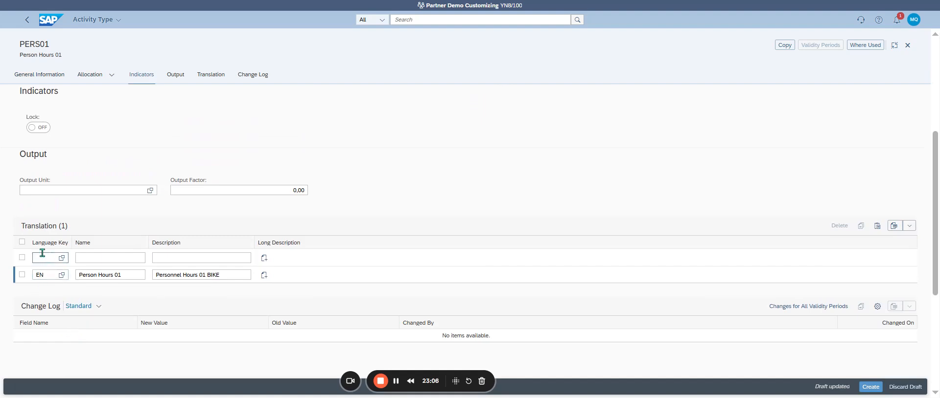
text(fr)
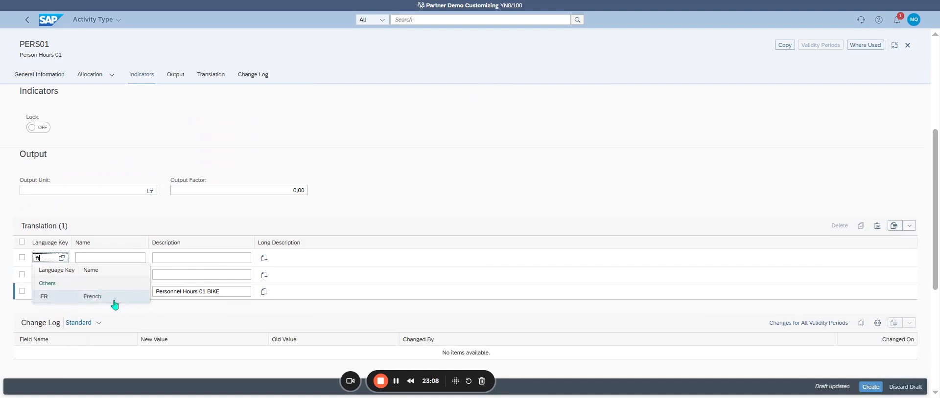
click(112, 300)
triple_click(113, 291)
key(ctrl+c)
click(116, 259)
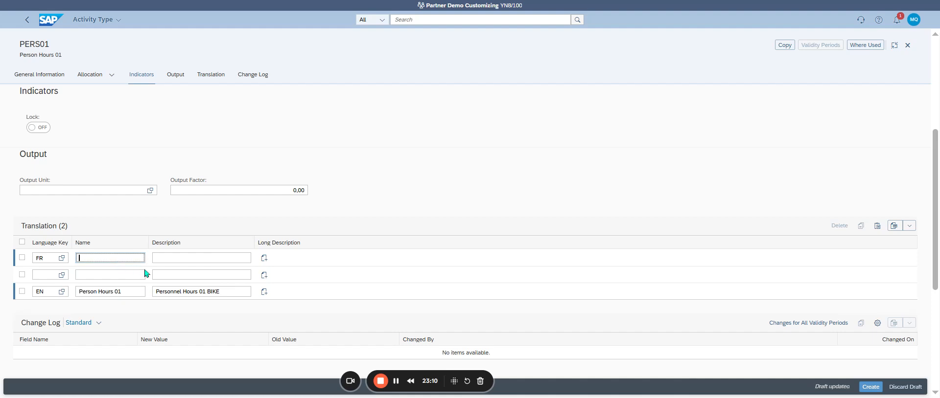
key(ctrl+v)
Copy the English description "Personnel Hours 01 BIKE" into the French translation row.
triple_click(195, 292)
click(199, 258)
key(ctrl+v)
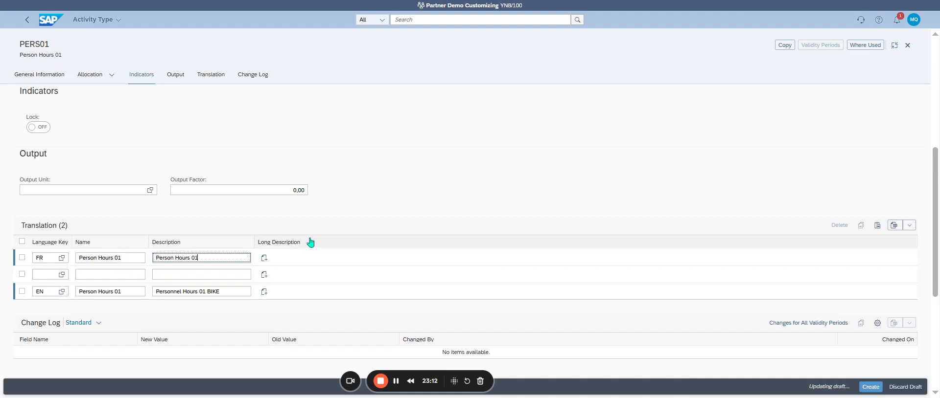
triple_click(194, 292)
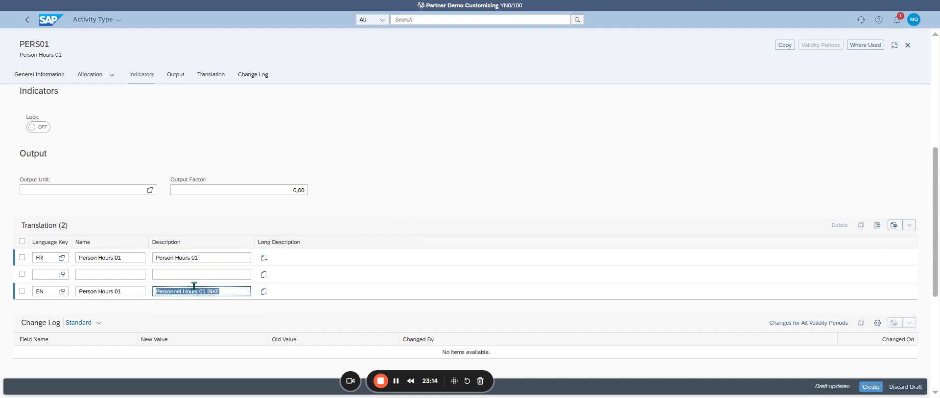
key(ctrl+c)
click(195, 258)
key(ctrl+a)
key(ctrl+v)
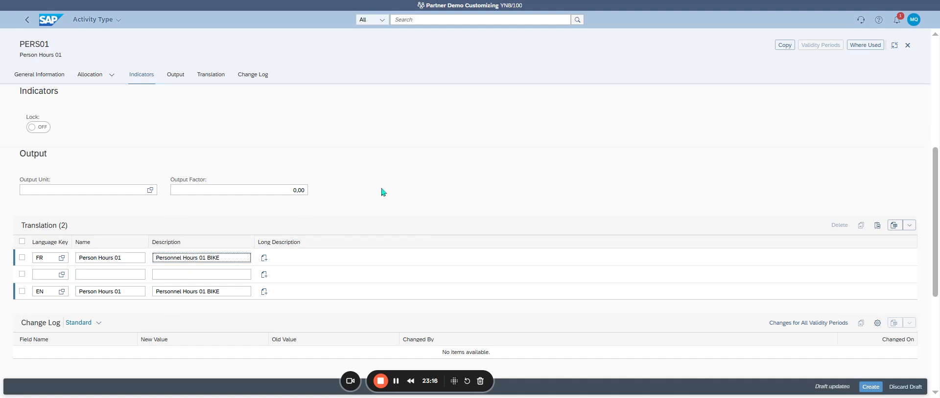
Create the PERS01 activity type and return to the list of activity types.
click(870, 387)
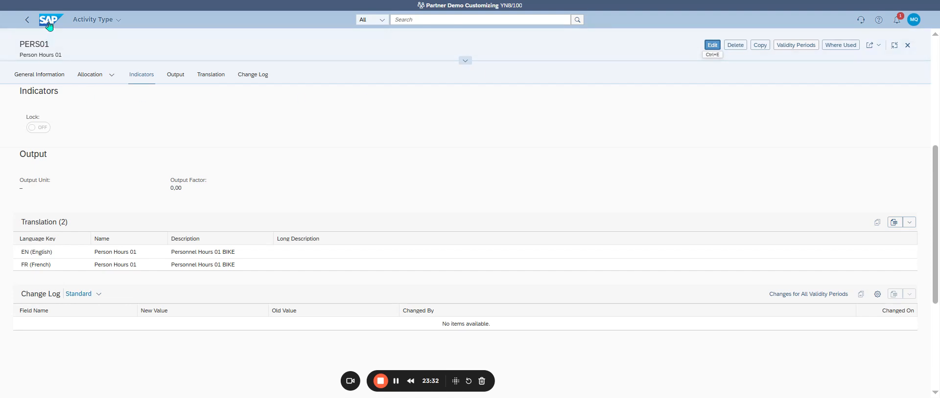
click(27, 20)
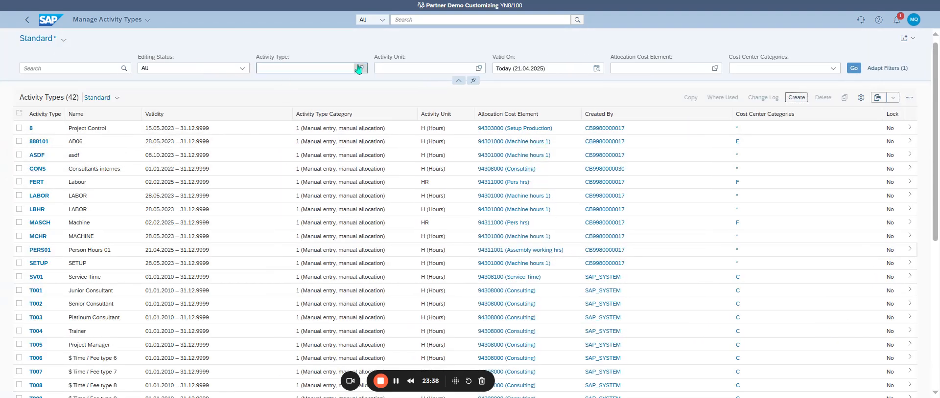
Filter the activity types list by the activity unit H (Hours).
click(423, 65)
key(Down)
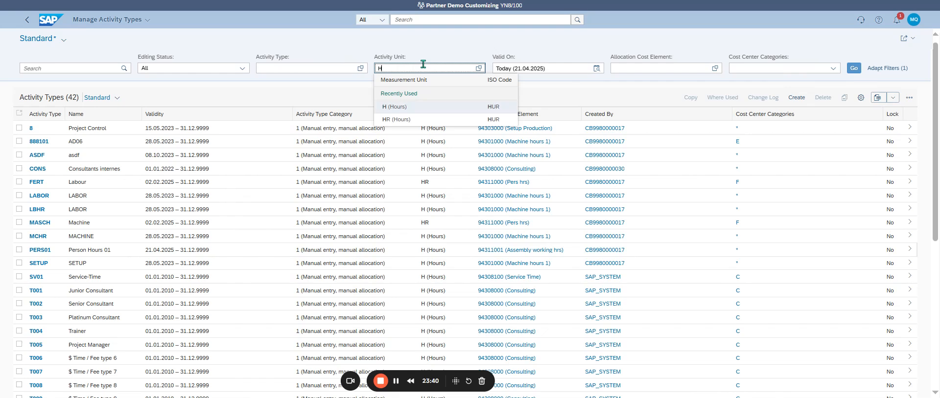
key(Return)
click(853, 69)
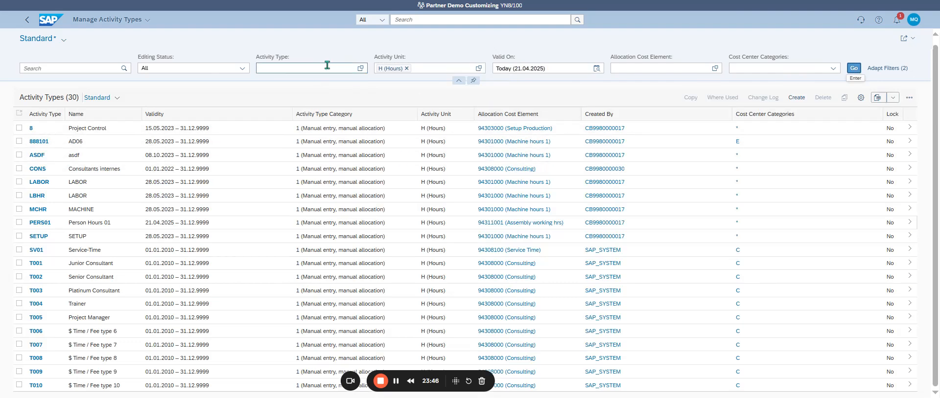
Filter the activity types list by activity type P* and return to the home page.
click(361, 68)
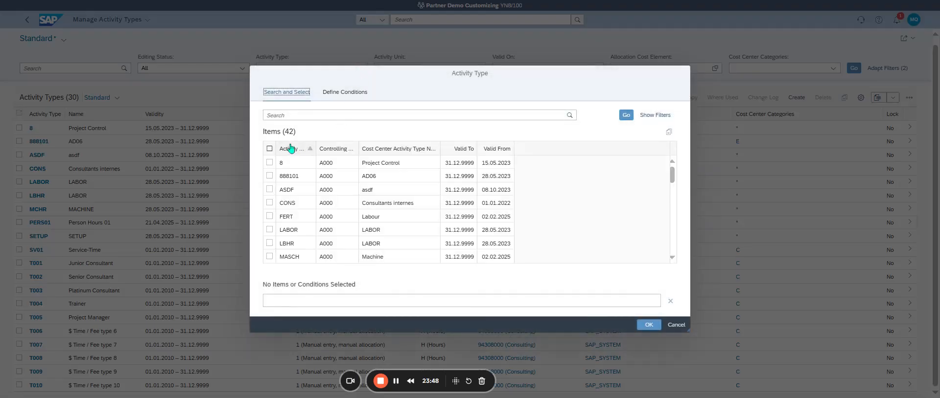
click(676, 325)
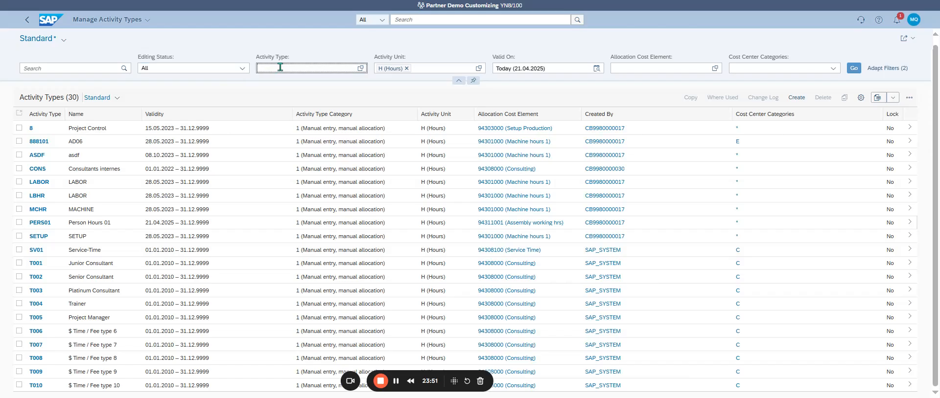
click(279, 67)
text(P*)
key(Return)
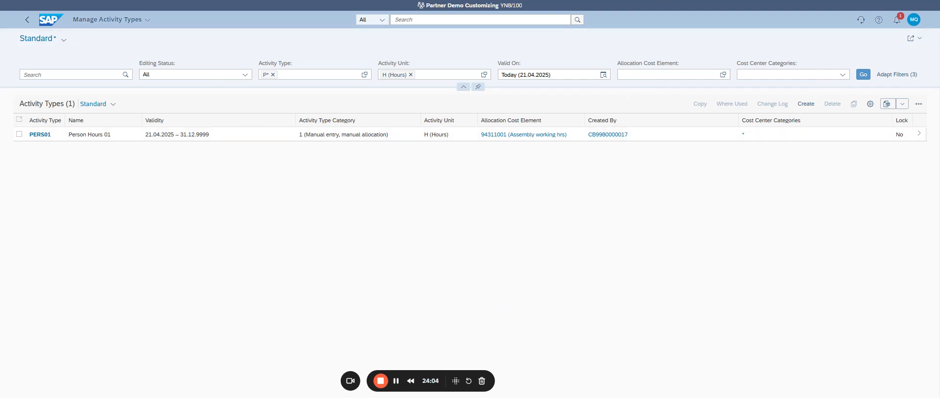
click(53, 32)
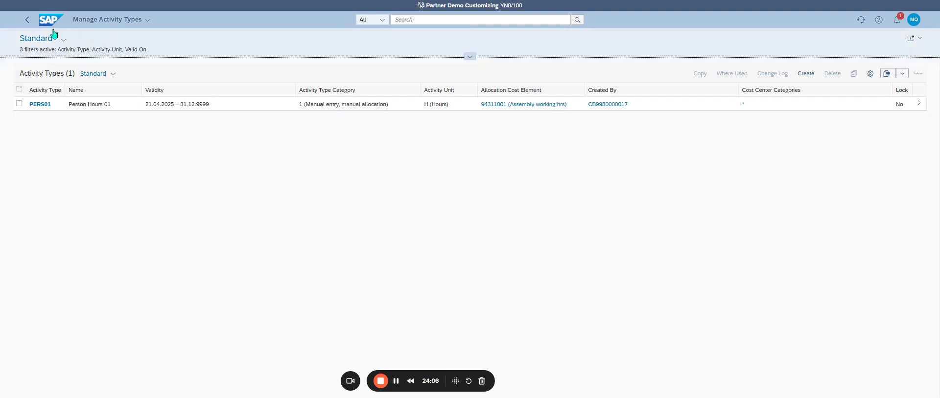
click(44, 24)
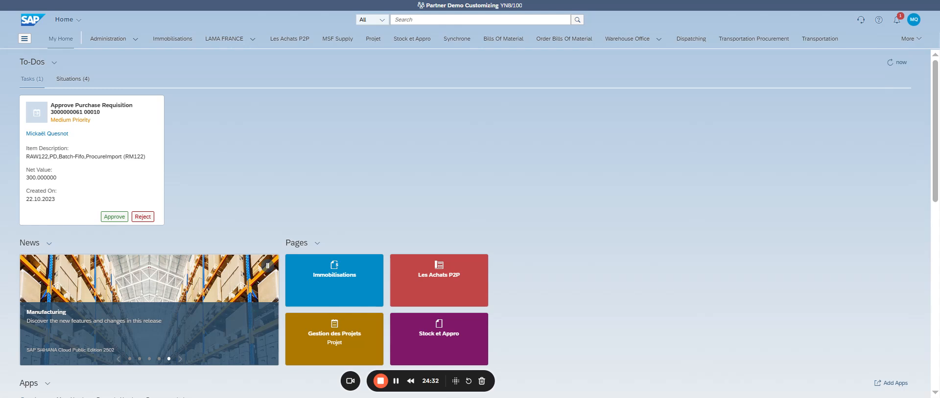
Try searching the apps for "set planner" and clear the search.
click(405, 21)
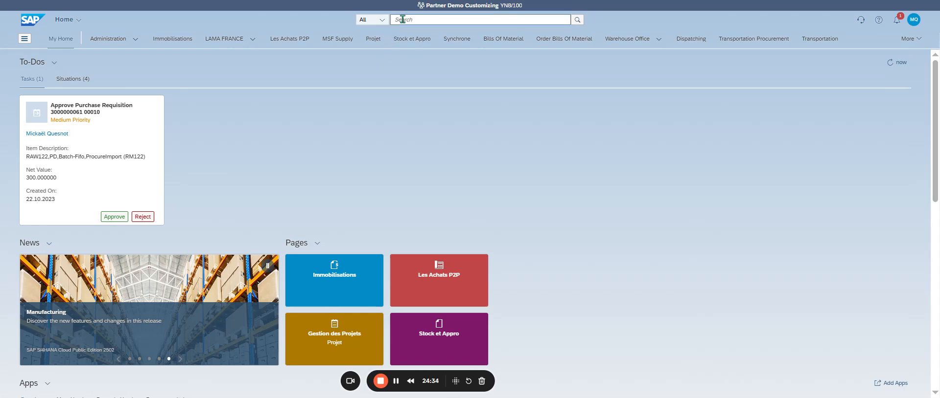
text(set plann)
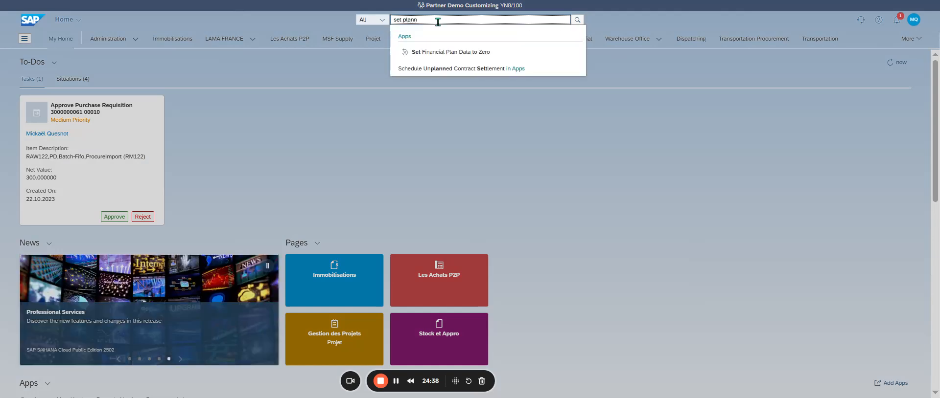
text(er)
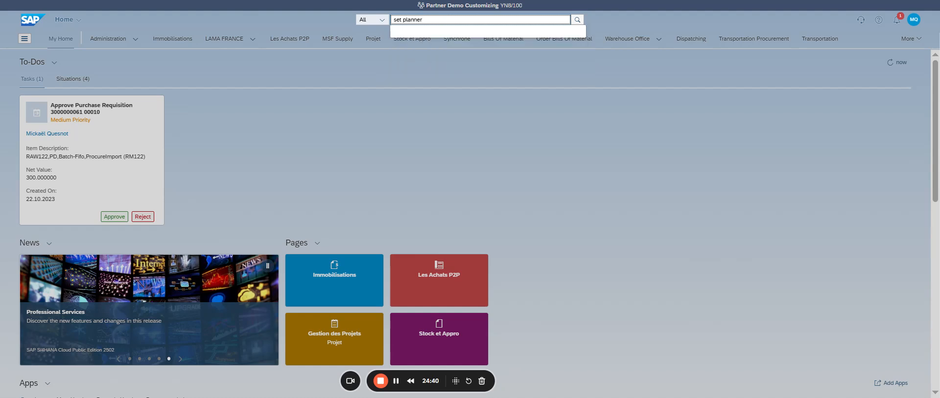
key(BackSpace)
key(BackSpace)
key(BackSpace)
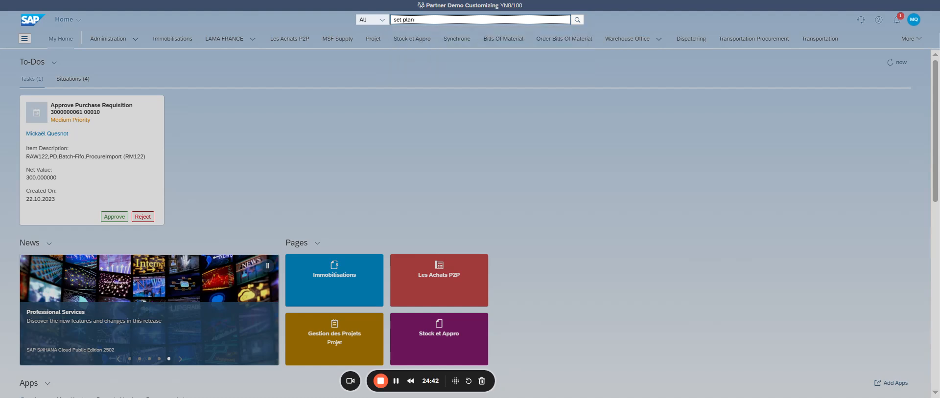
key(BackSpace)
key(BackSpace)
key(BackSpace)
key(BackSpace)
key(BackSpace)
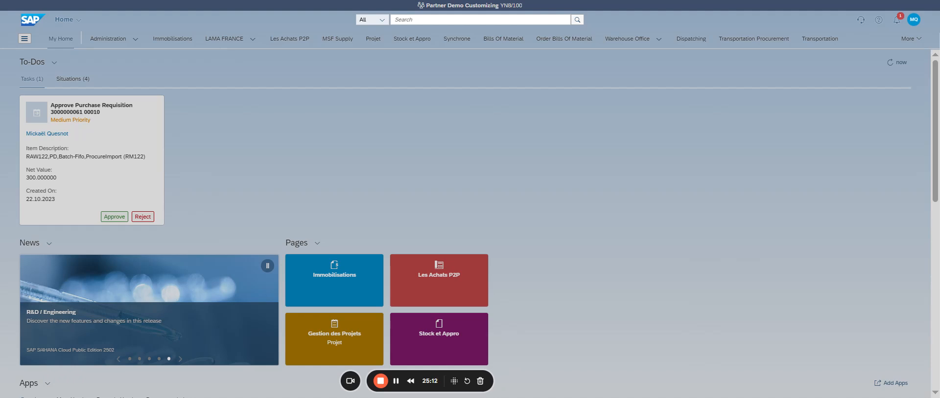
Try searching the apps for "edit price" and cancel the search.
click(426, 20)
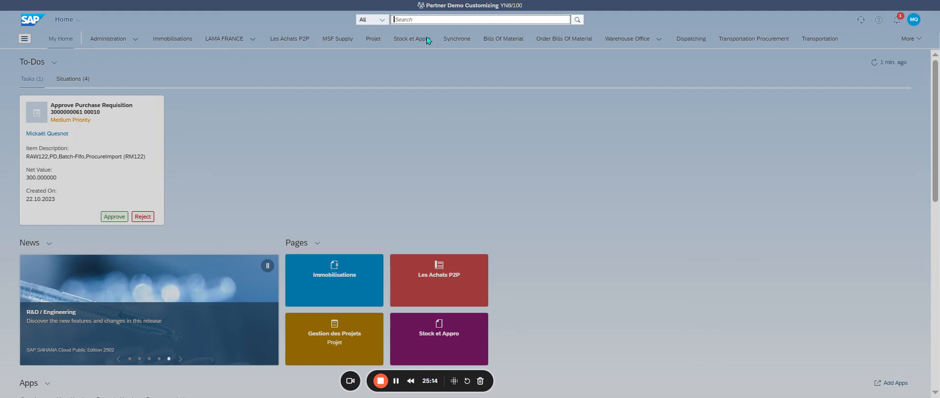
text(edit price)
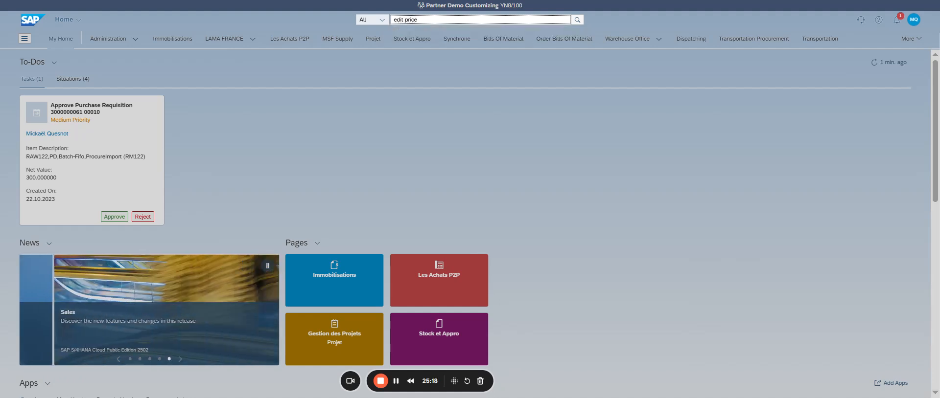
key(Escape)
click(617, 4)
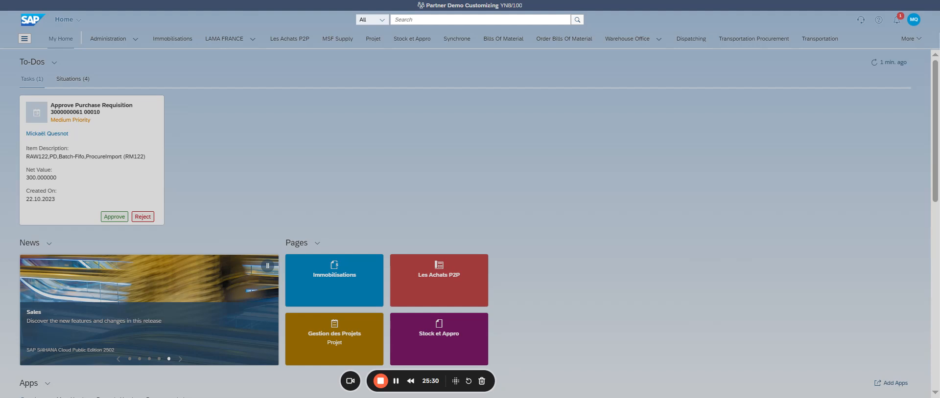
Search the apps for "Activity Types" and replace that search with "planned rate".
click(431, 20)
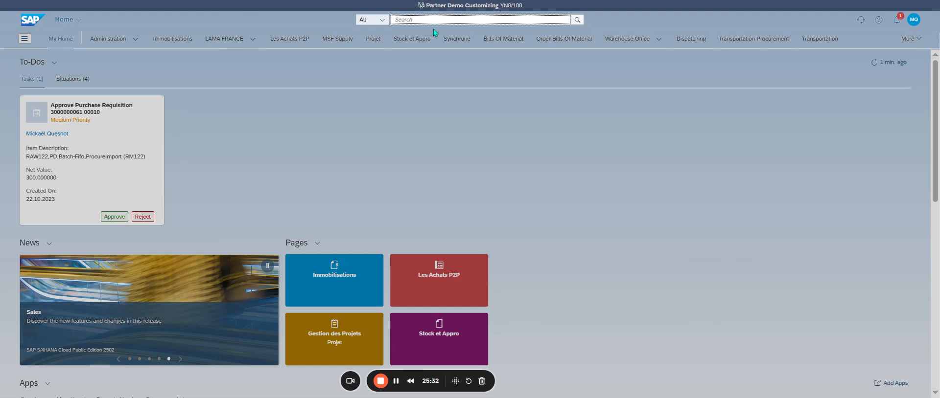
text(Activity Types)
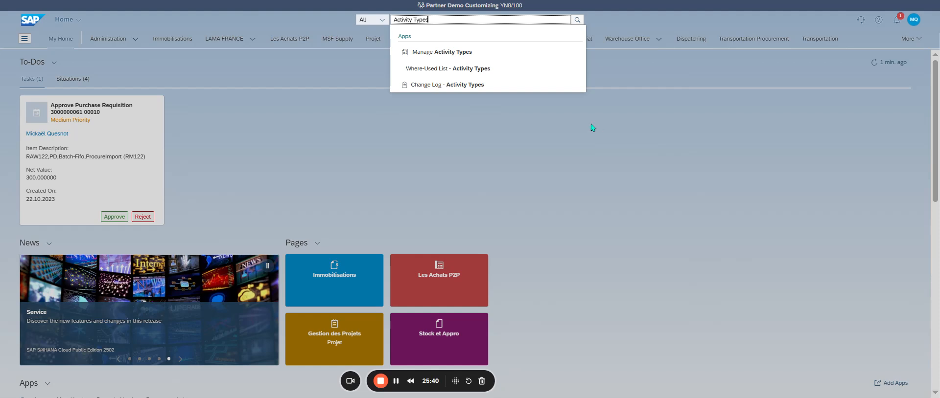
triple_click(439, 21)
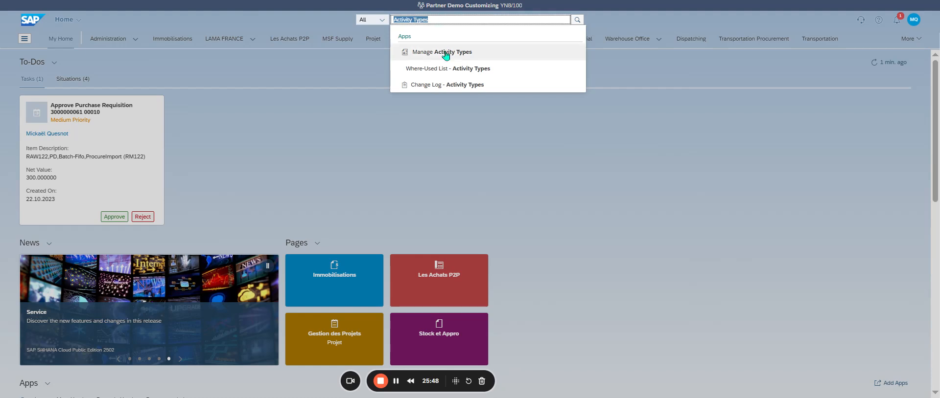
text(planned rate)
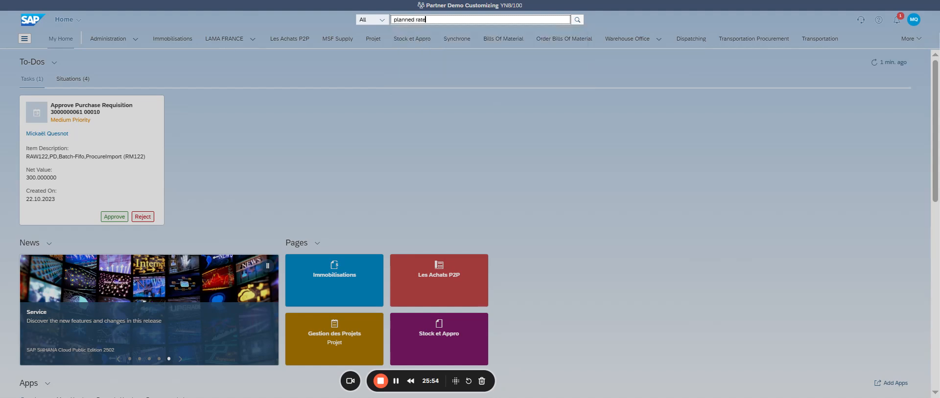
Replace the app search term with "rate".
key(BackSpace)
key(BackSpace)
key(BackSpace)
key(BackSpace)
key(BackSpace)
key(BackSpace)
key(BackSpace)
key(BackSpace)
key(BackSpace)
key(BackSpace)
key(BackSpace)
text(rate)
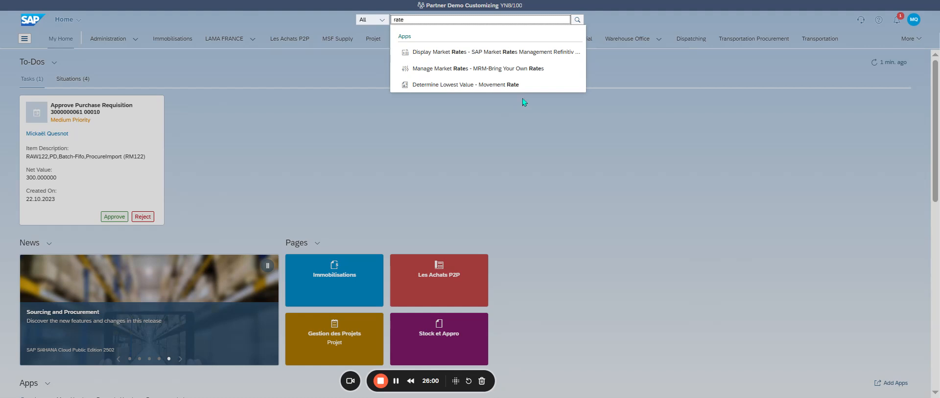
Look through the list of recent activities for the cost rate app and close it.
click(913, 20)
click(900, 60)
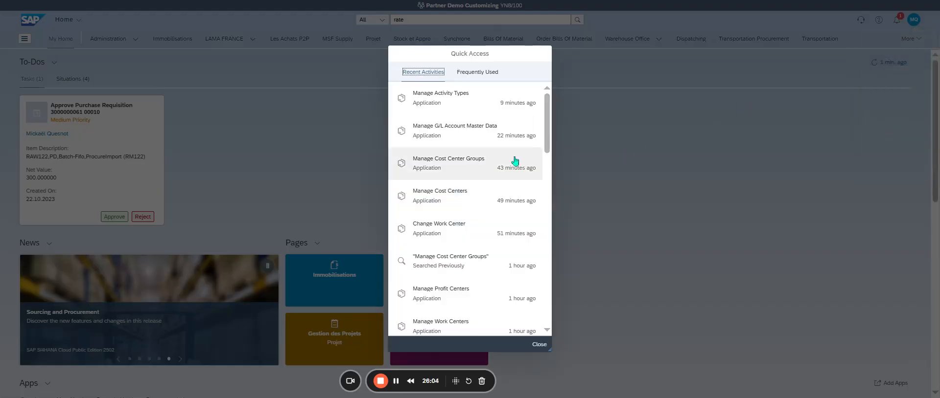
scroll(509, 156, down, 10)
scroll(500, 152, down, 10)
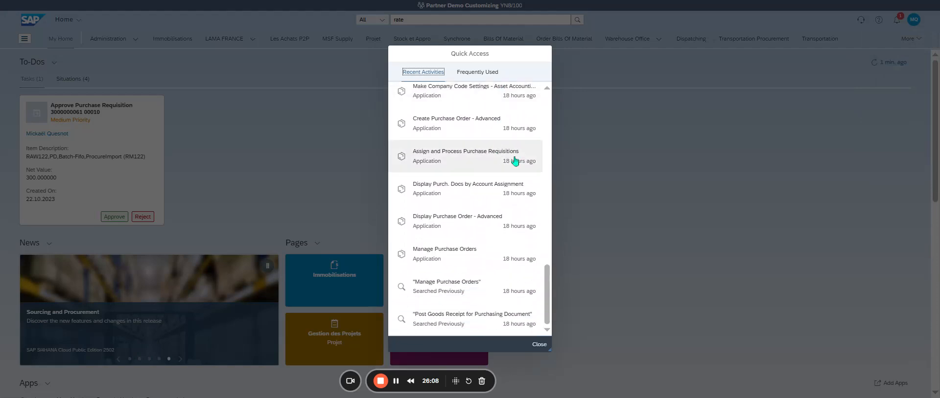
click(538, 345)
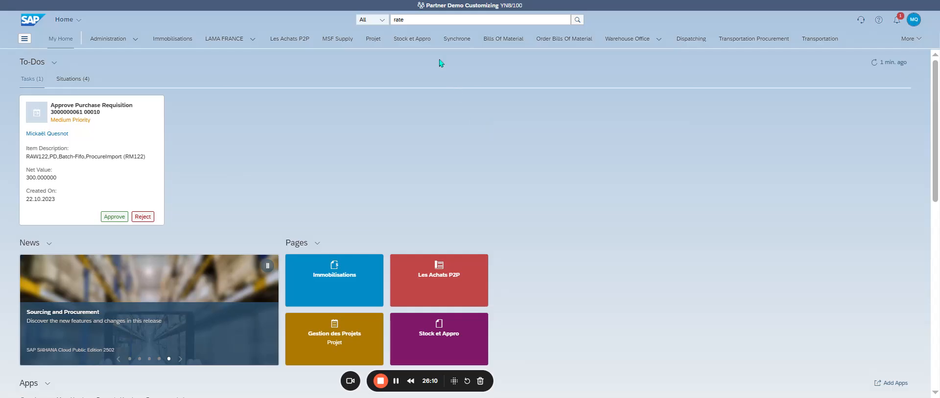
Search the apps for "manage rate" instead.
key(BackSpace)
key(BackSpace)
key(BackSpace)
key(BackSpace)
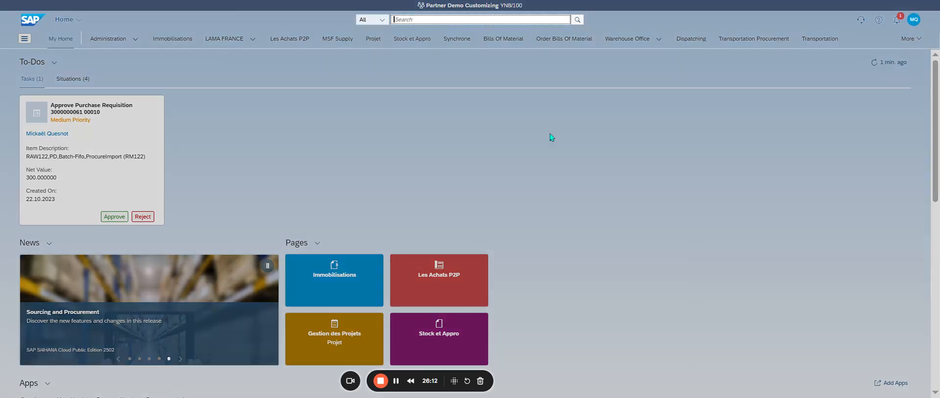
text(manage rate)
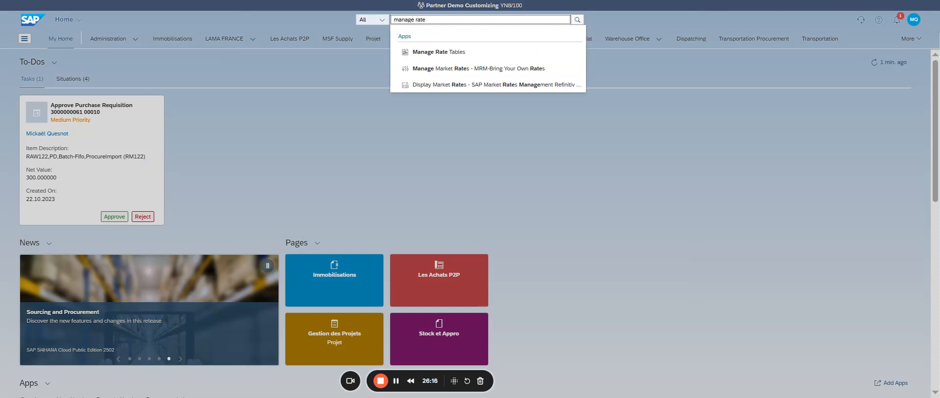
Try searching the apps for "manage planned rates" and dismiss the search.
key(BackSpace)
key(BackSpace)
key(BackSpace)
key(BackSpace)
text(plann)
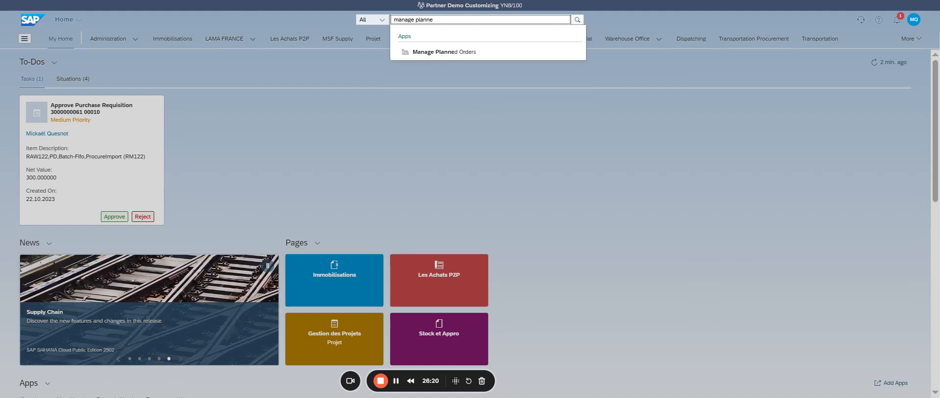
text(ed rates)
key(ctrl+BackSpace)
key(ctrl+BackSpace)
key(ctrl+BackSpace)
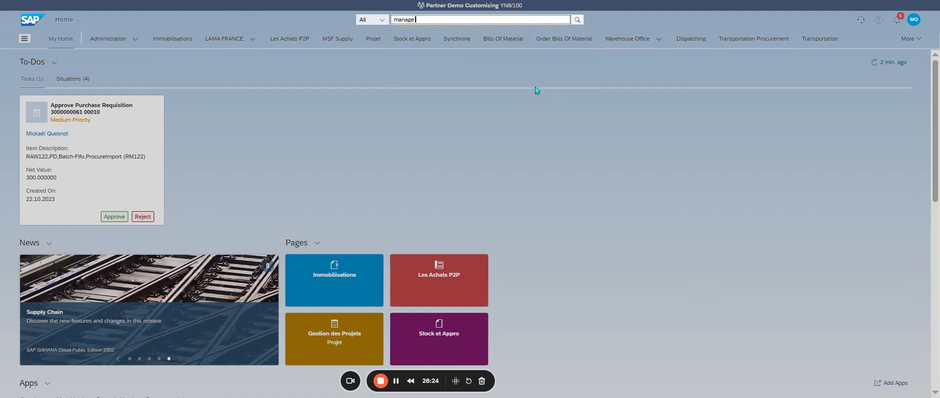
click(631, 4)
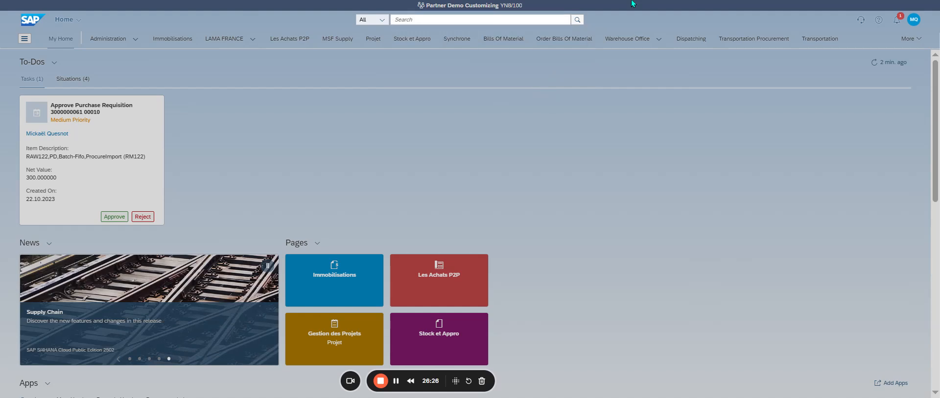
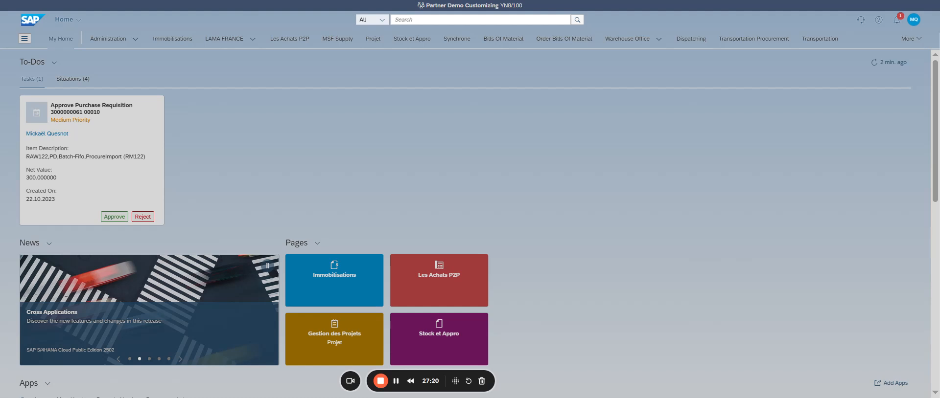
Search for "Manage Cost Rates" and open the Manage Cost Rates - Plan app.
click(443, 20)
text(Manage Cost Rates - Plan)
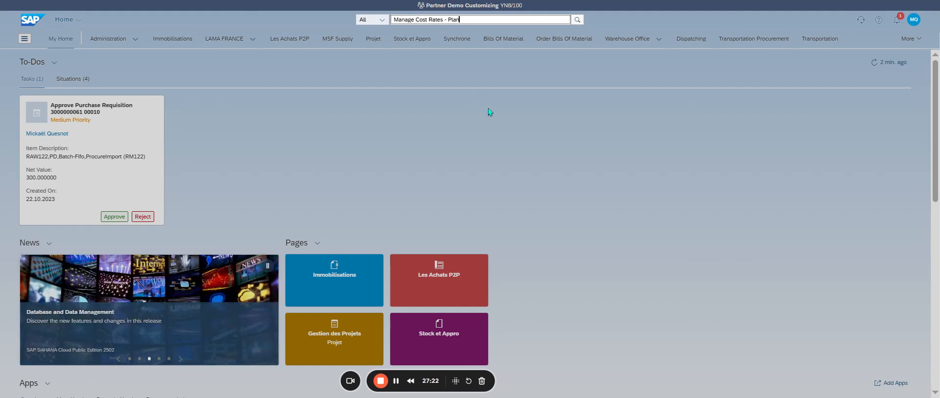
key(BackSpace)
key(BackSpace)
key(BackSpace)
key(BackSpace)
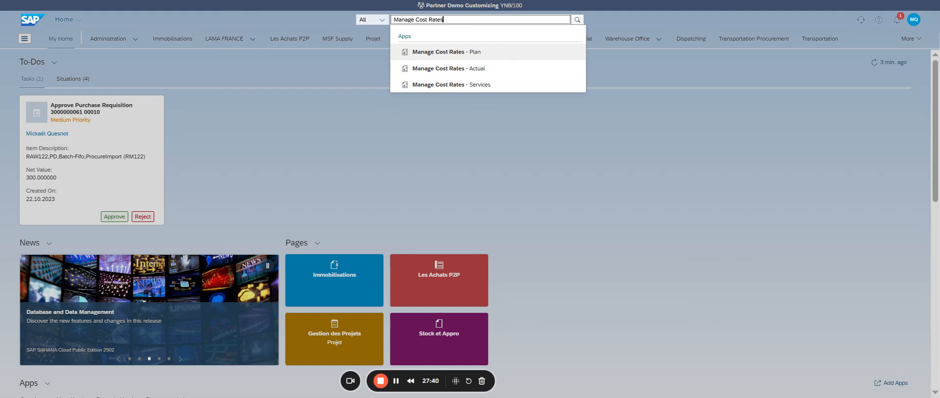
click(514, 55)
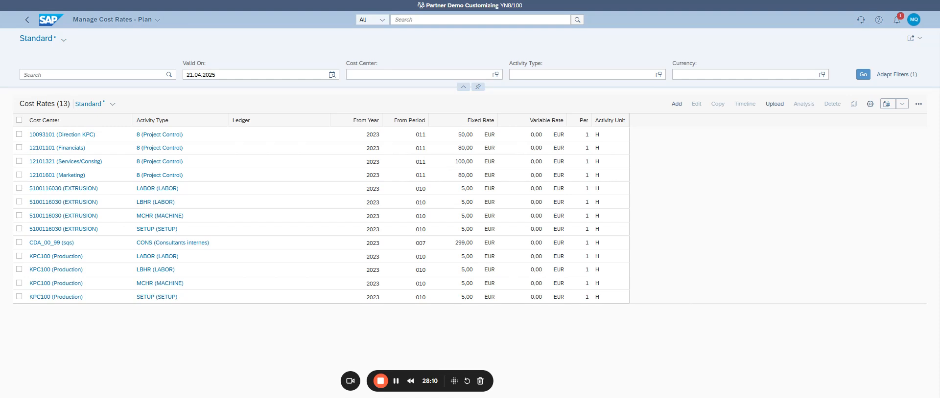
Start a new planned cost rate entry and go through its year, period and rate fields.
click(772, 2)
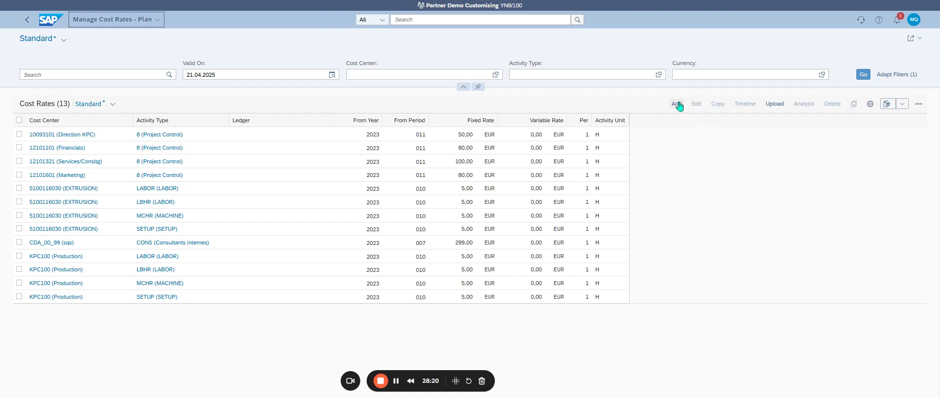
click(676, 104)
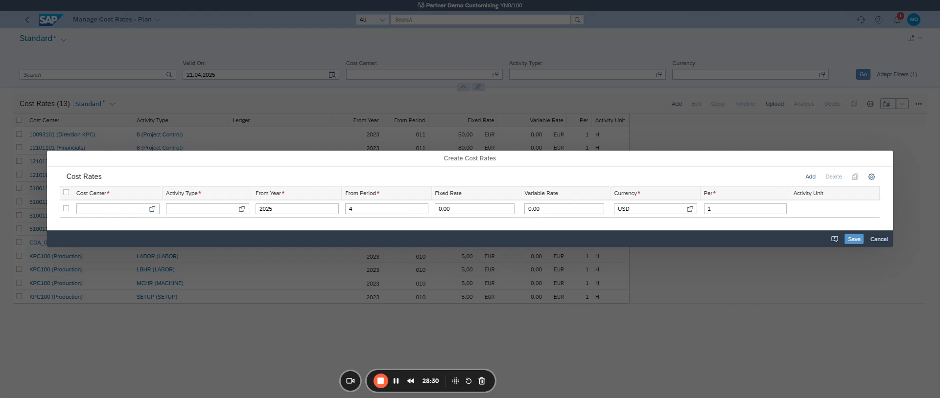
click(121, 210)
click(189, 210)
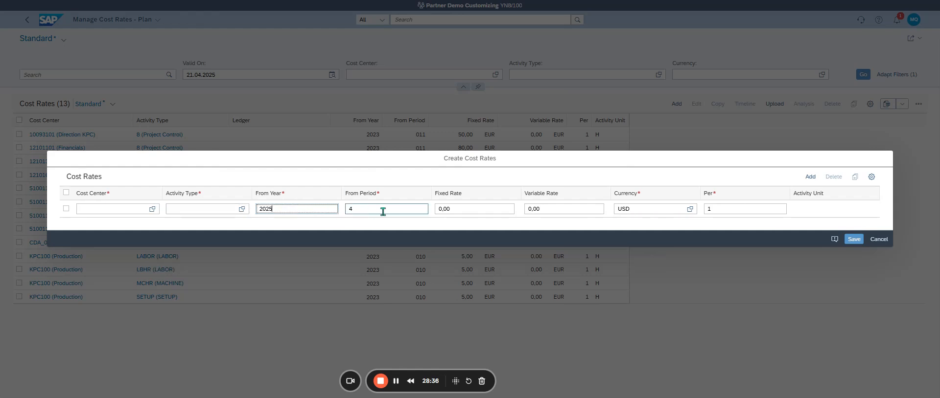
click(407, 209)
click(462, 208)
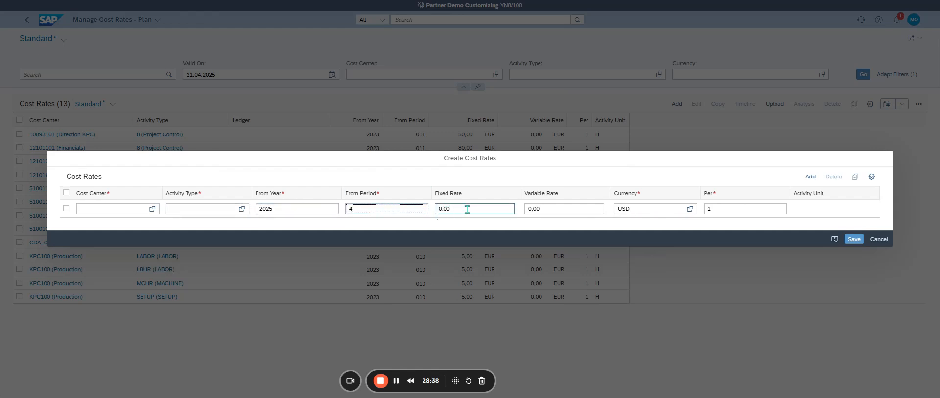
click(531, 210)
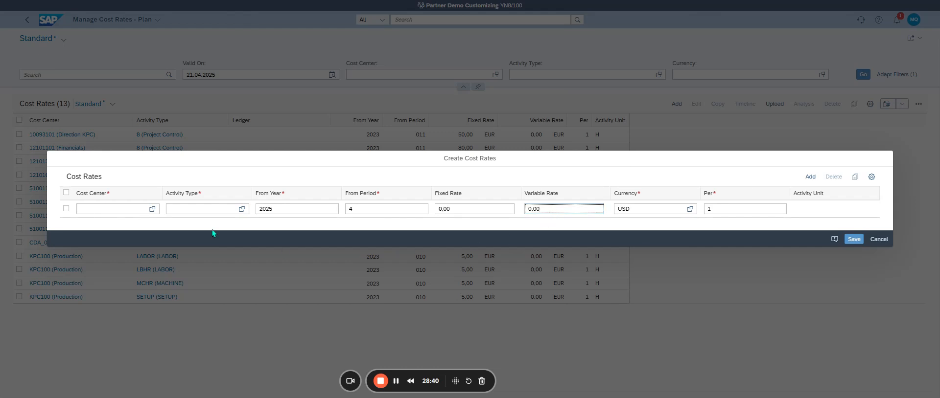
Set the cost center of the new cost rate to WC00 (Assembly).
click(98, 209)
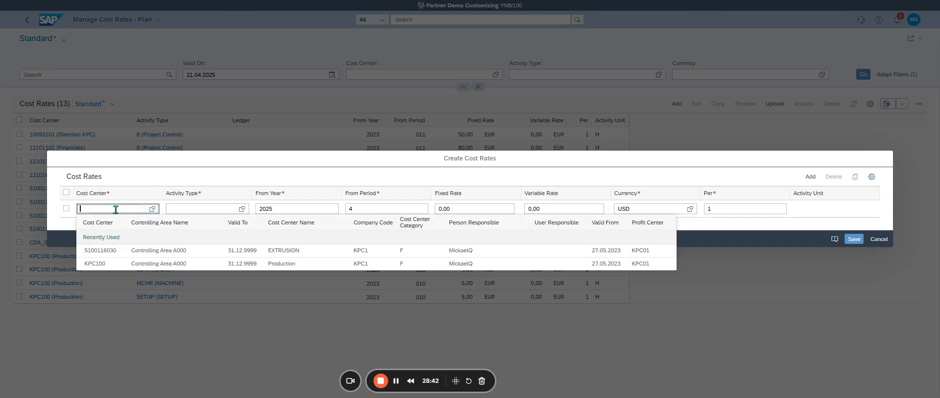
text(WC)
key(BackSpace)
key(BackSpace)
key(BackSpace)
click(474, 286)
click(432, 397)
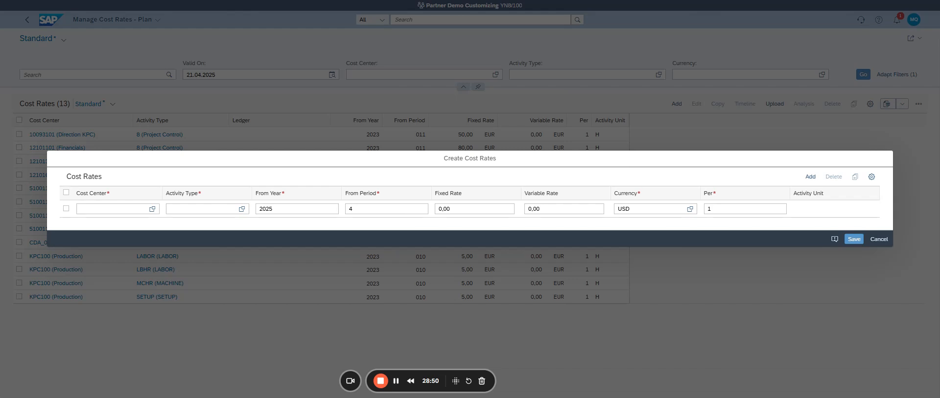
text(W)
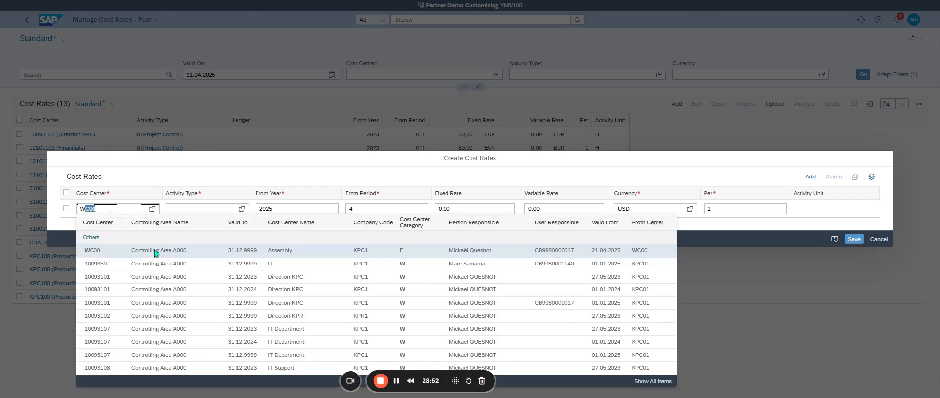
text(C00)
key(Tab)
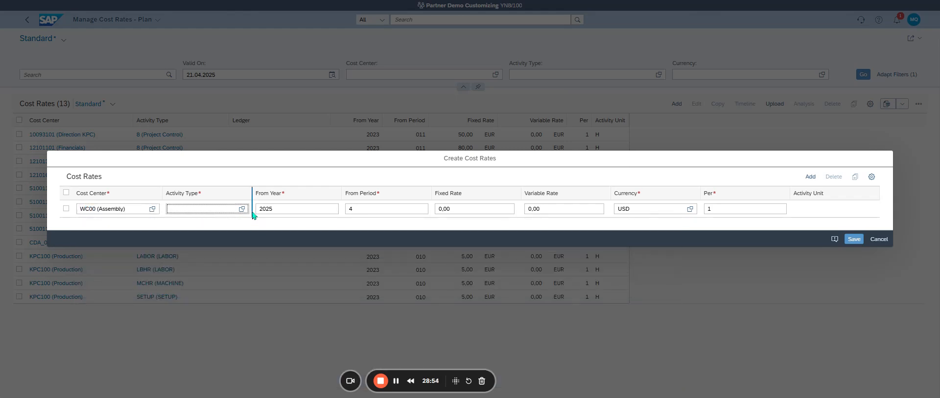
Choose PERS01 (Person Hours 01) as the activity type of the new cost rate.
click(241, 210)
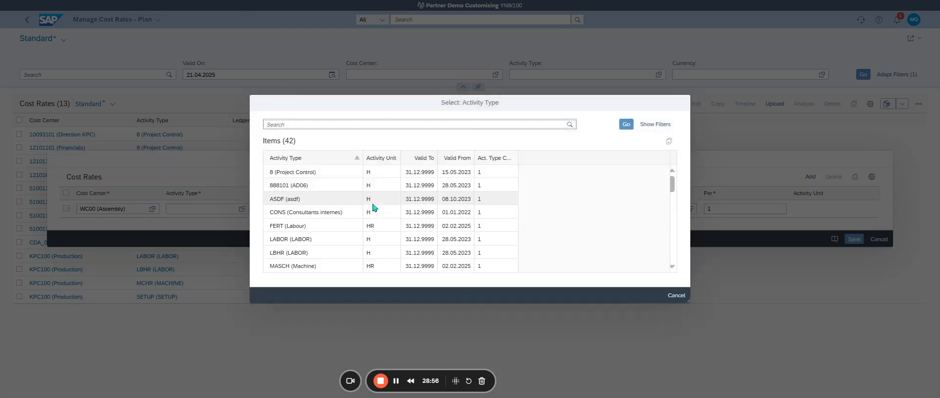
scroll(374, 208, down, 7)
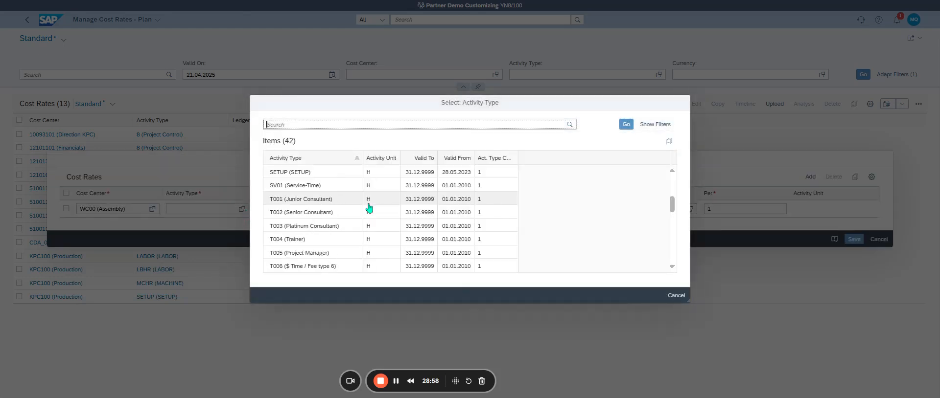
scroll(370, 209, up, 2)
scroll(330, 238, down, 1)
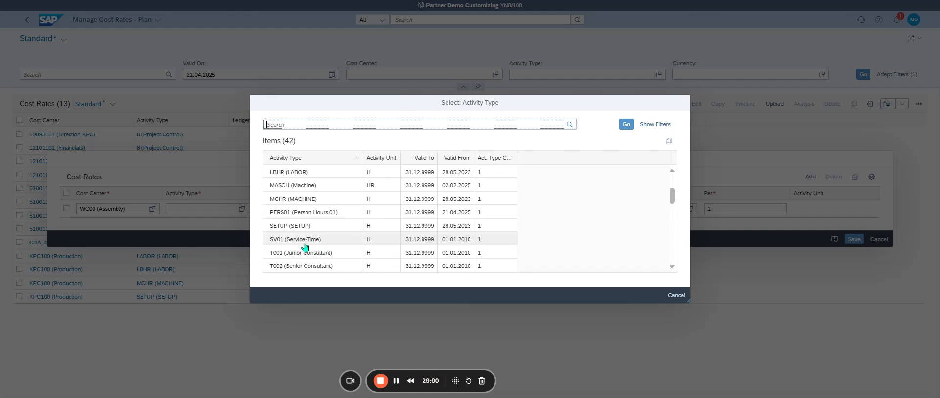
click(326, 215)
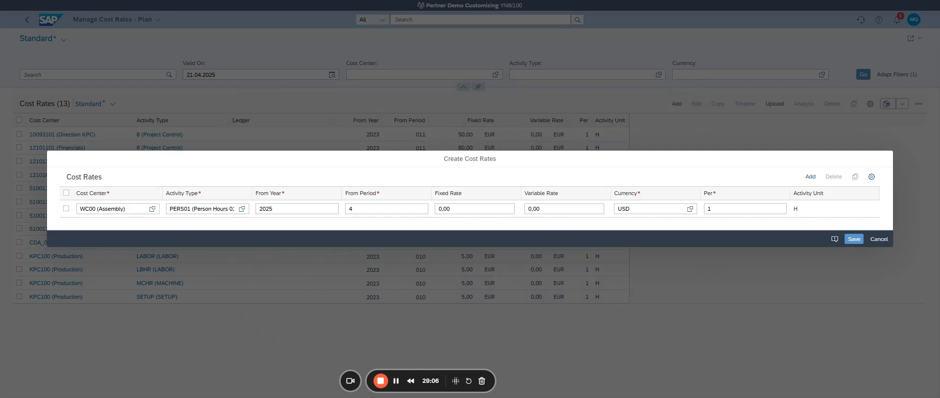
click(300, 209)
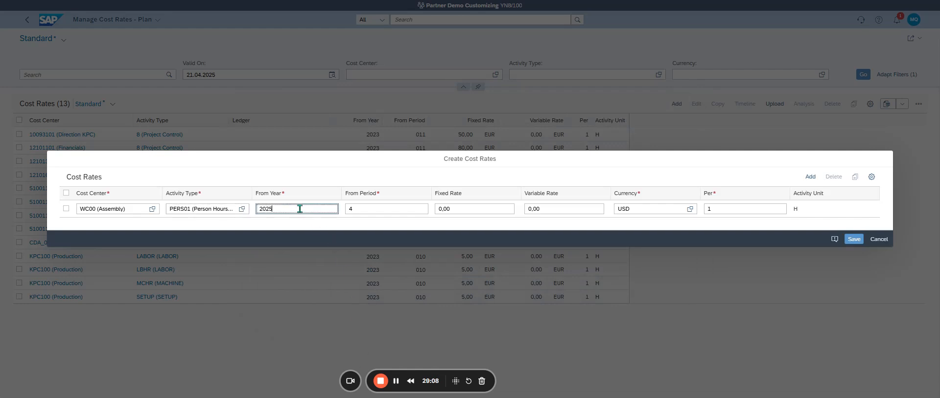
click(354, 209)
click(446, 209)
click(350, 209)
click(360, 209)
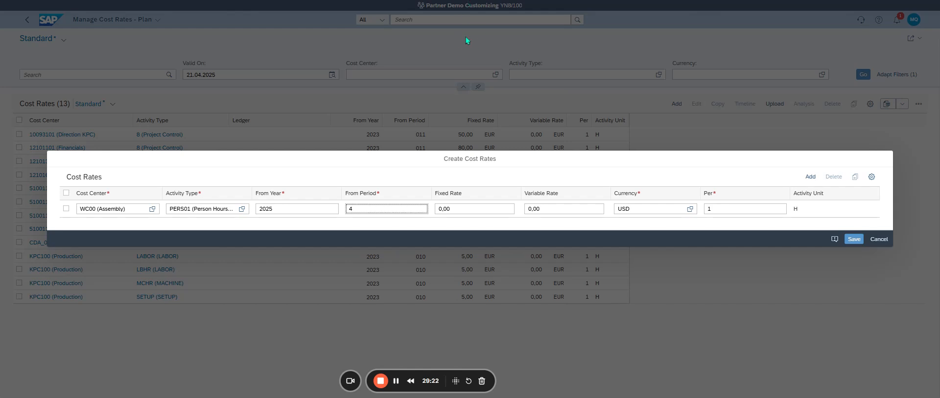
click(455, 3)
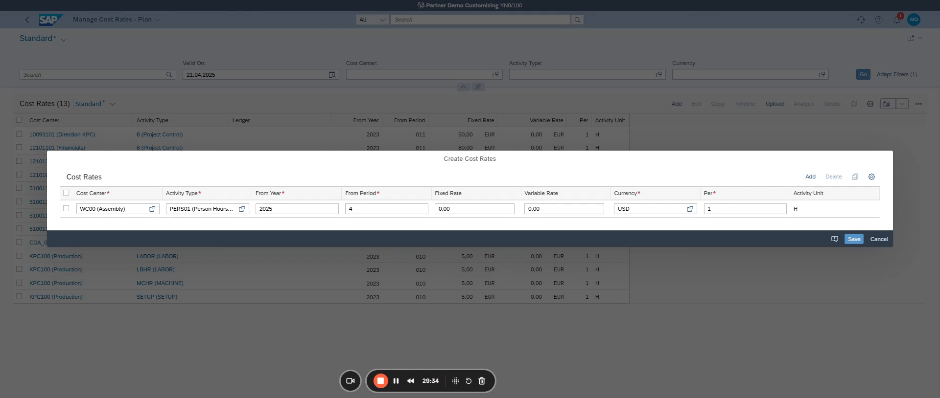
click(370, 209)
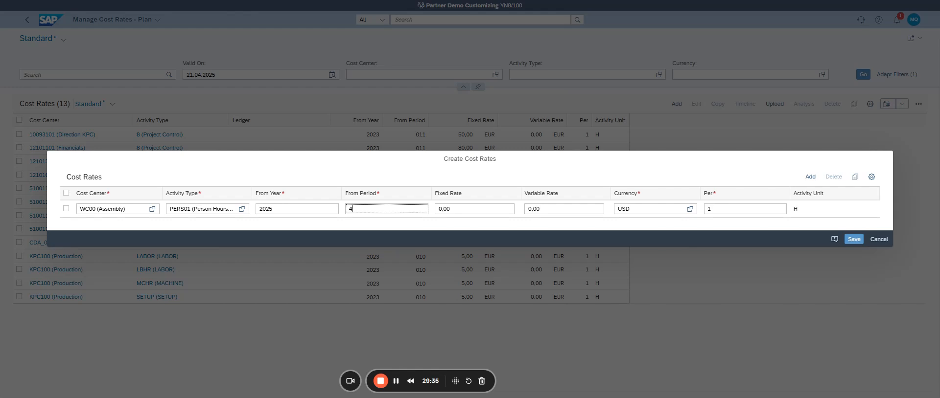
Set the fixed rate to 120 with currency EUR and try to save the new cost rate.
click(545, 207)
double_click(451, 210)
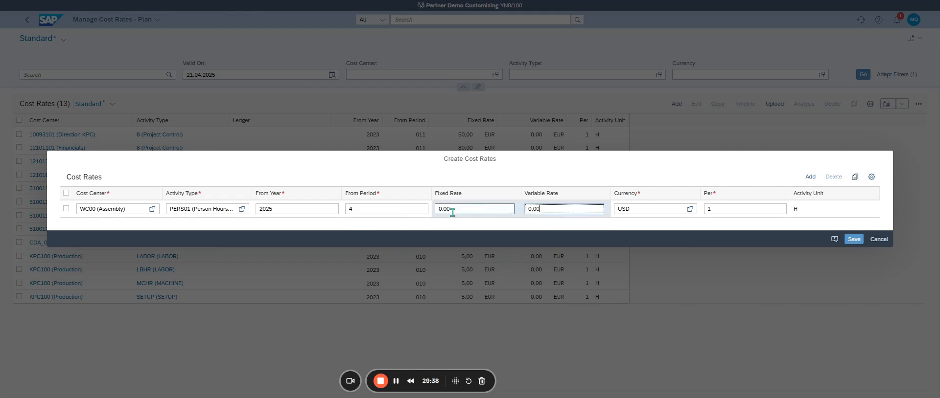
text(120)
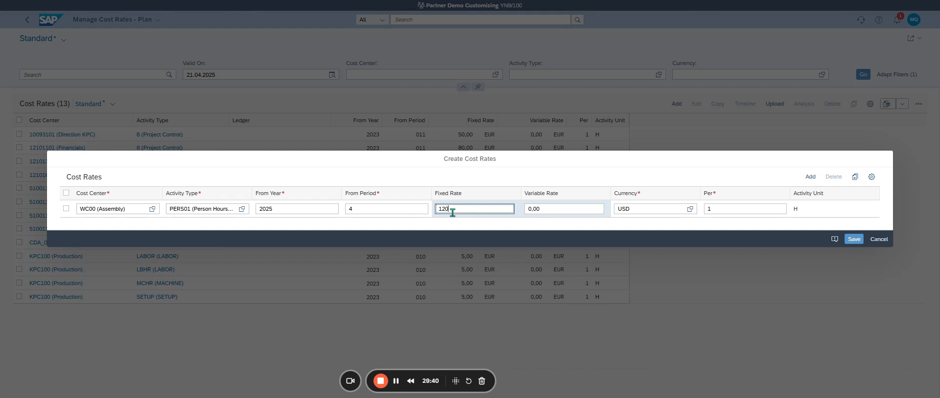
key(Tab)
key(Tab)
text(EUR)
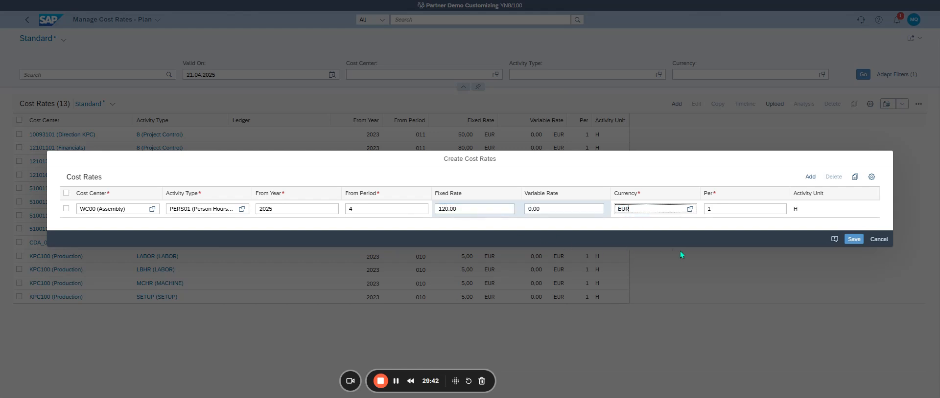
key(Tab)
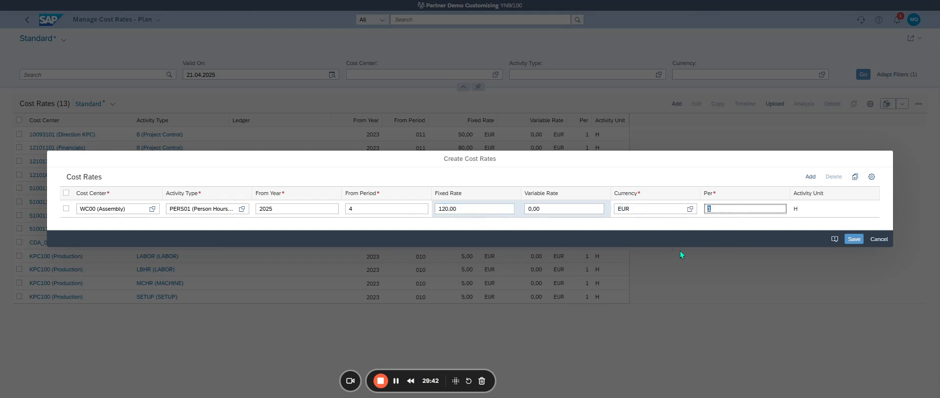
click(853, 239)
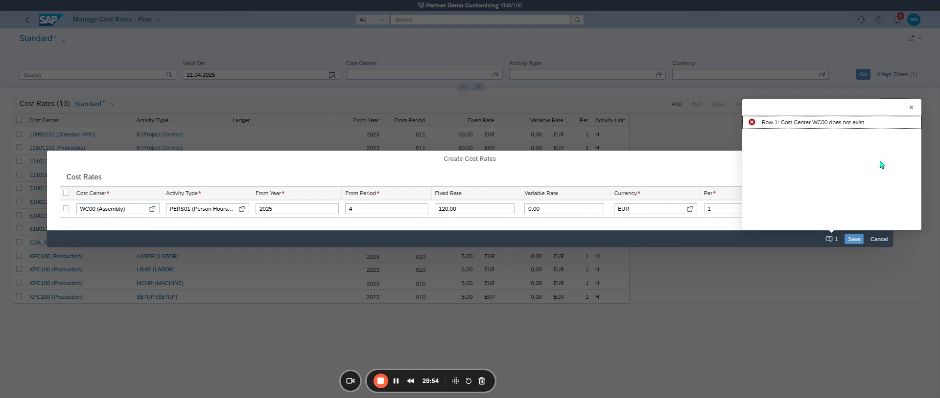
Reselect cost center WC00 through a search for "W*", try saving the cost rate again, and cancel the entry.
click(151, 210)
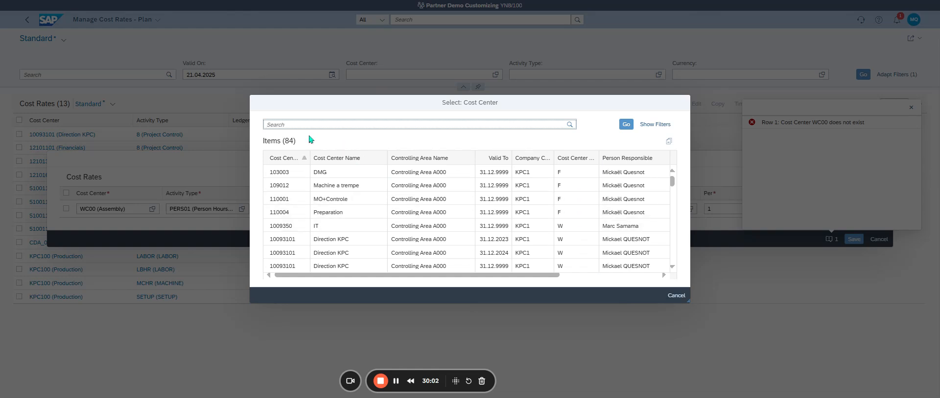
text(W*)
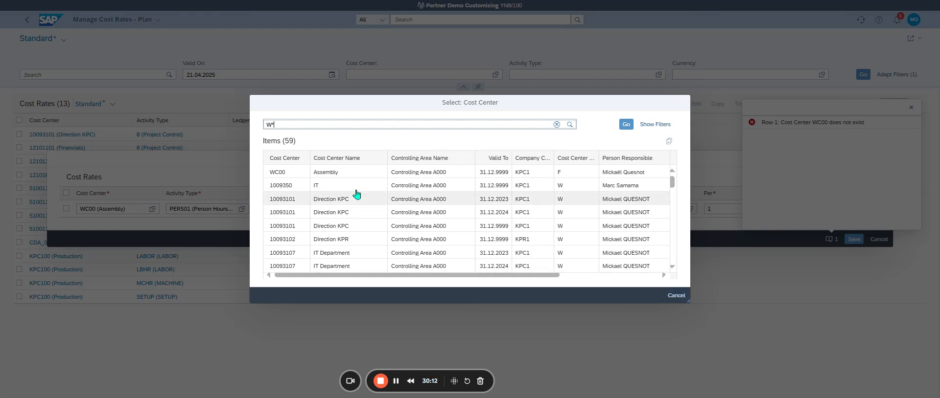
click(309, 172)
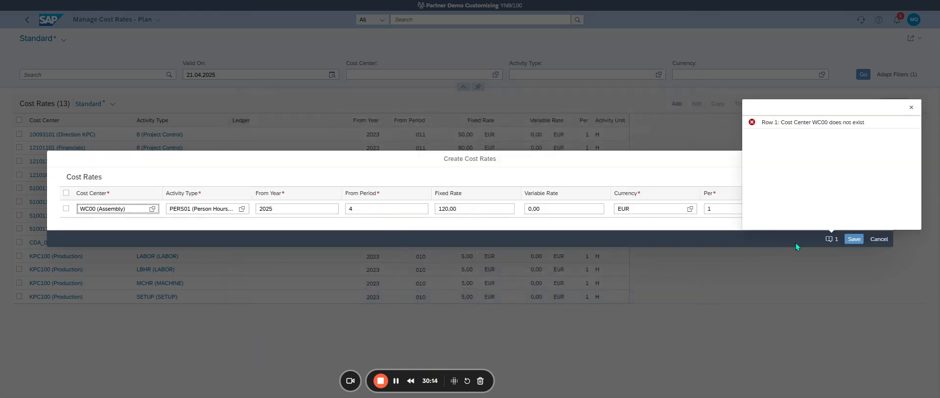
click(853, 240)
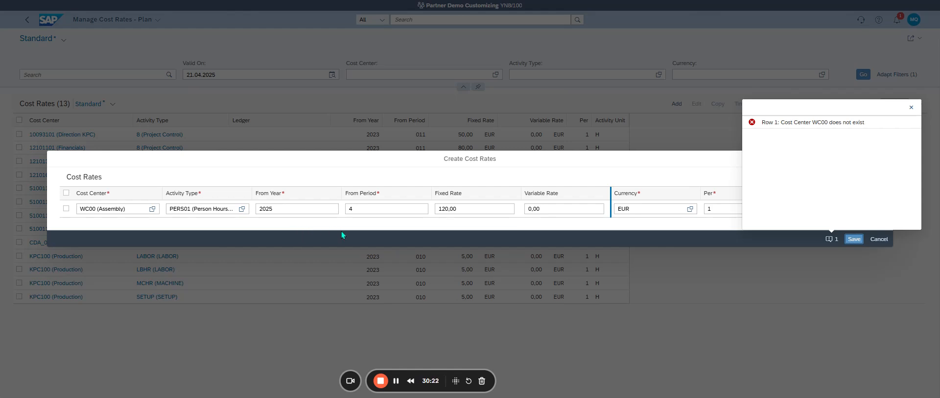
click(878, 239)
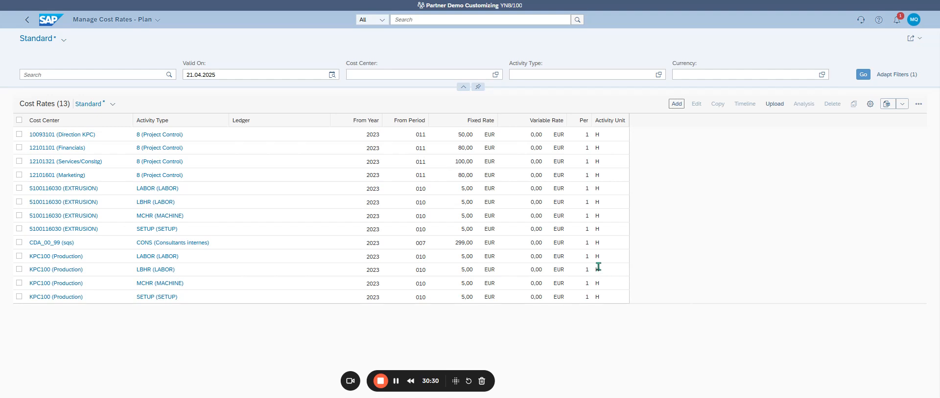
Open the LBHR cost rate of cost center KPC100 in the edit dialog to compare its values, and close it.
click(19, 269)
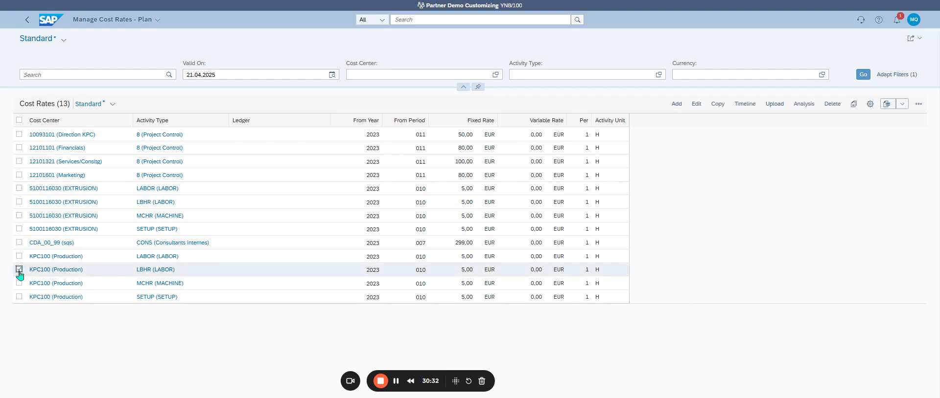
click(696, 105)
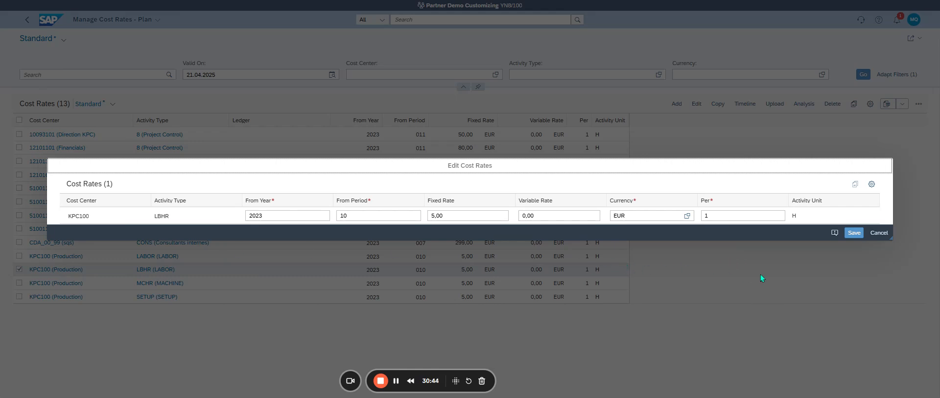
click(878, 233)
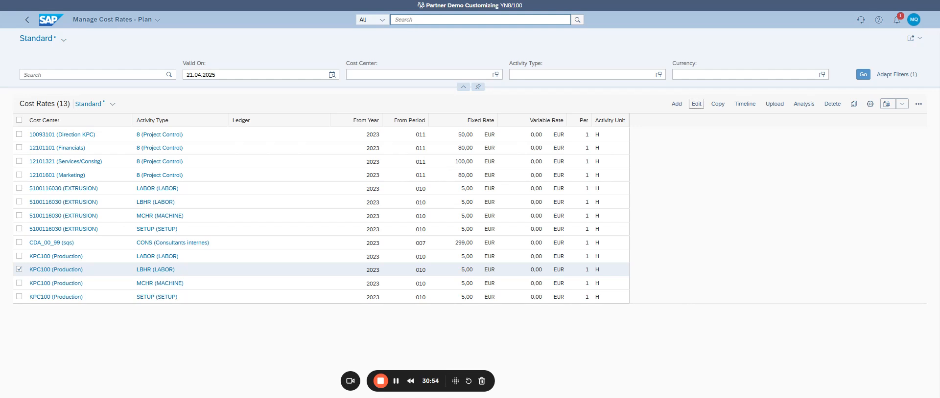
click(416, 21)
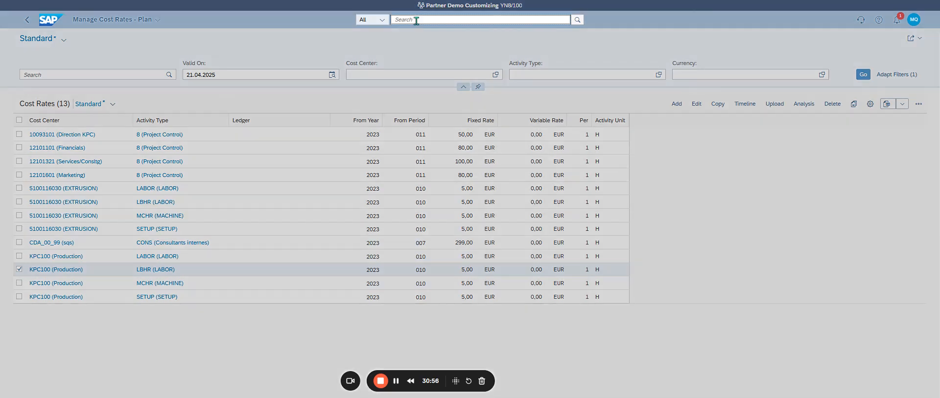
click(681, 106)
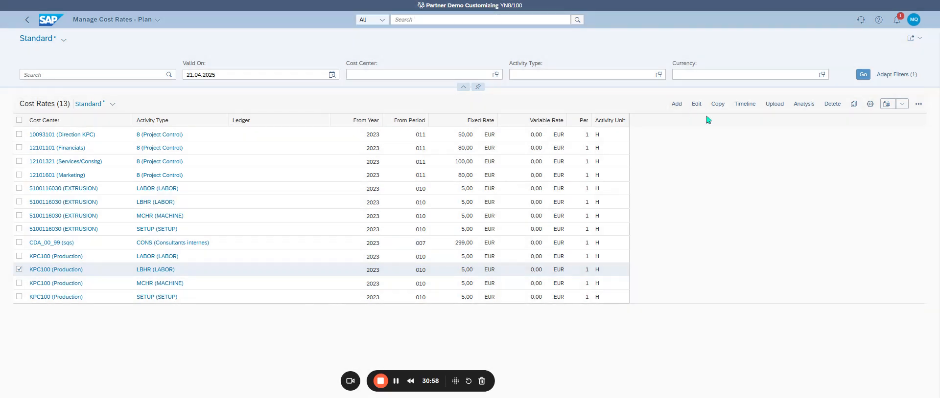
click(677, 104)
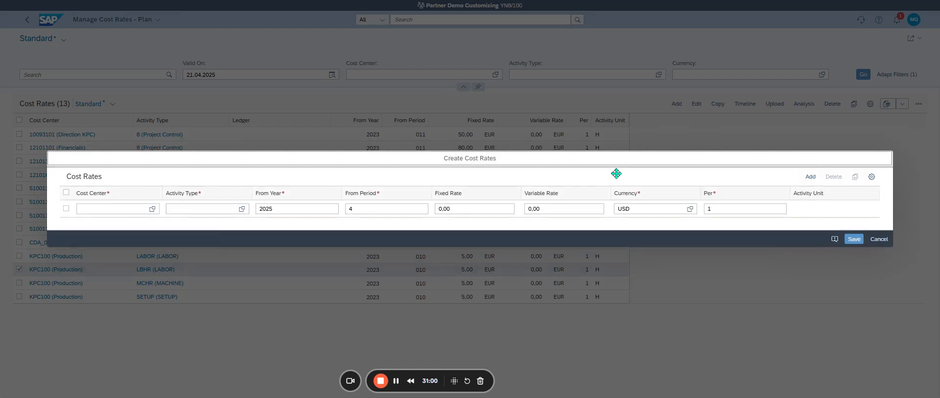
click(876, 240)
Search for the Manage Cost Centers app and open it.
click(439, 22)
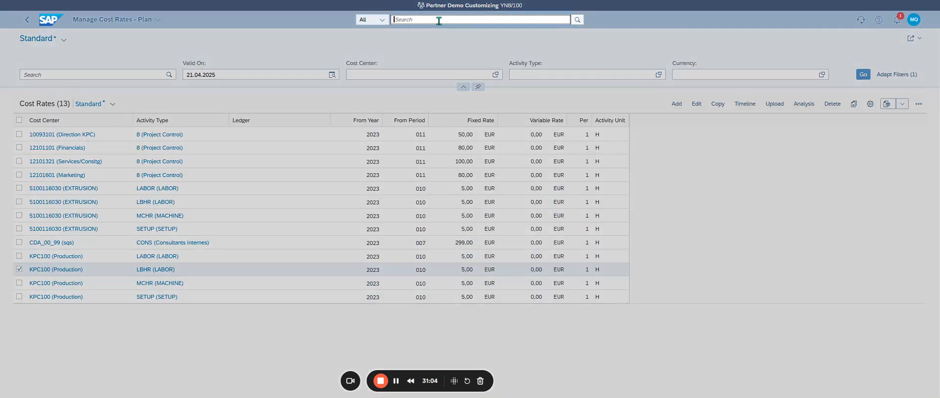
text(manage cost center)
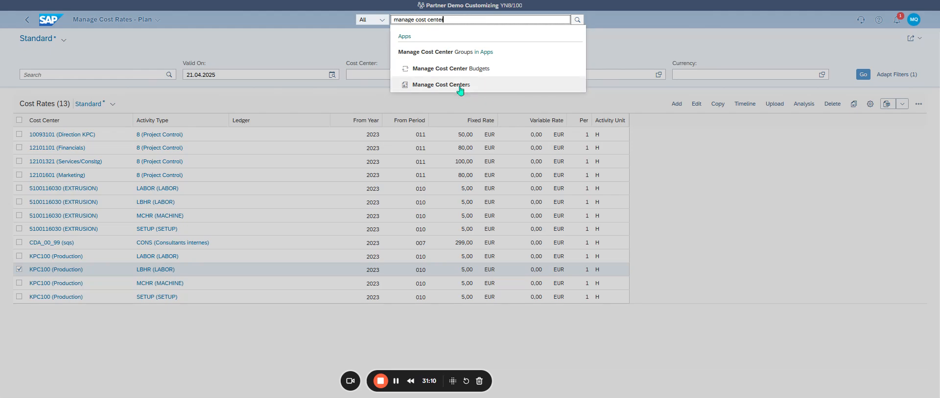
click(460, 86)
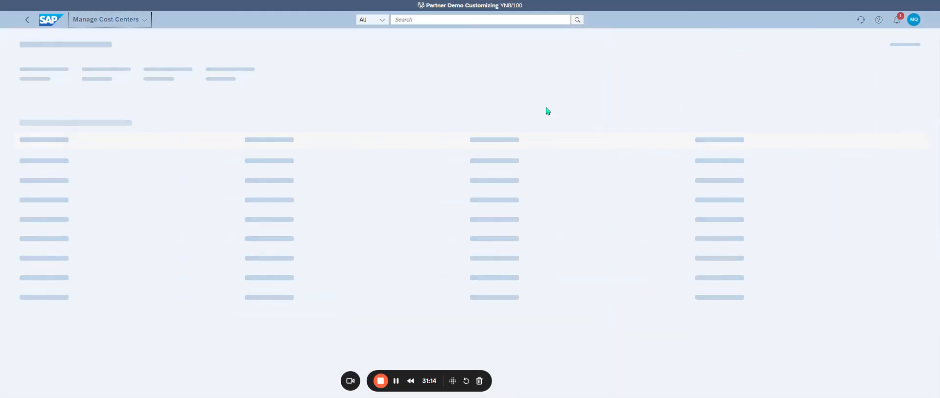
Search the system for WC00 and open the cost center WC00 (Assembly).
click(413, 22)
text(W)
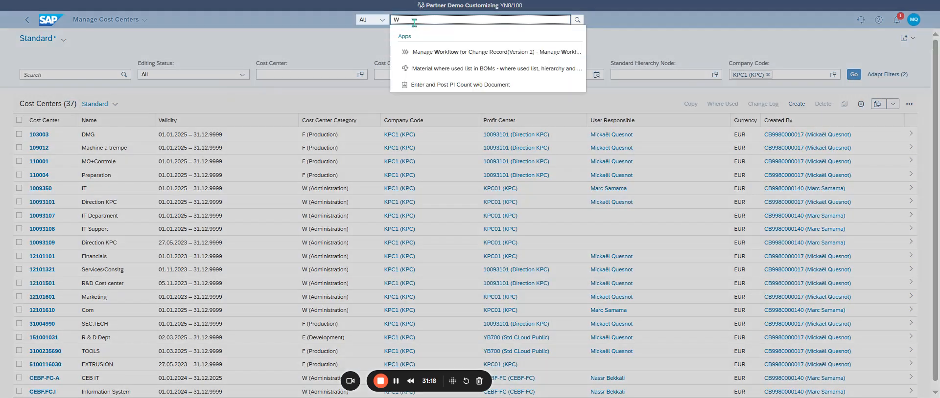
text(C00)
key(Return)
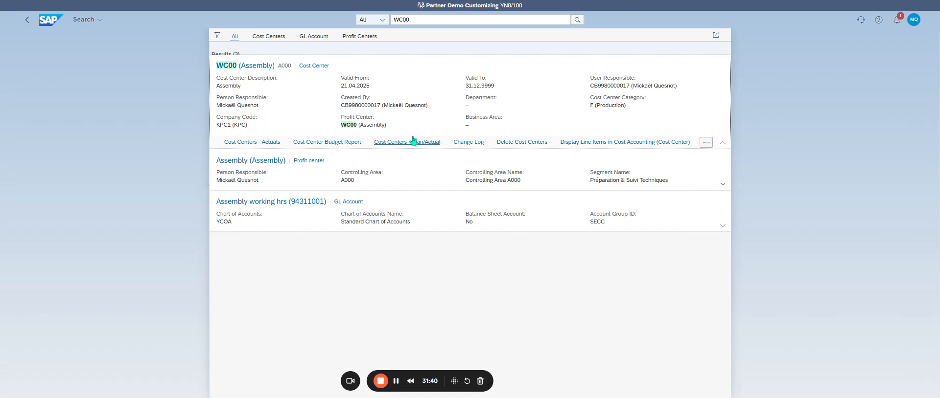
click(246, 68)
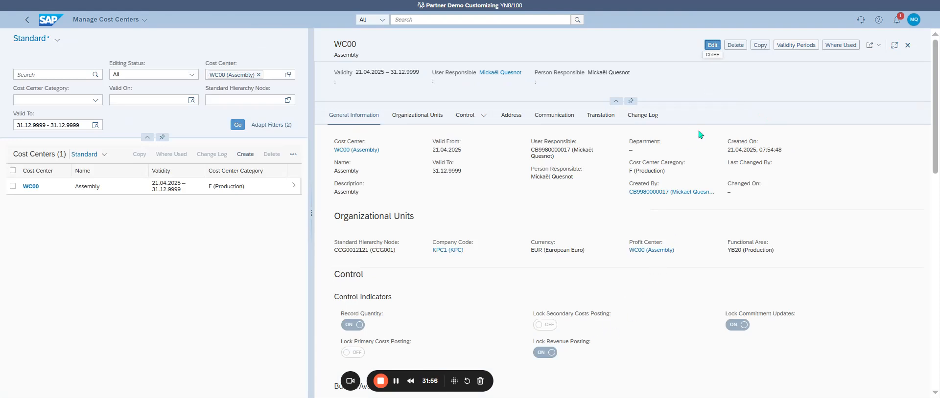
Edit cost center WC00 and turn off its locks for revenue posting and commitment updates.
click(711, 47)
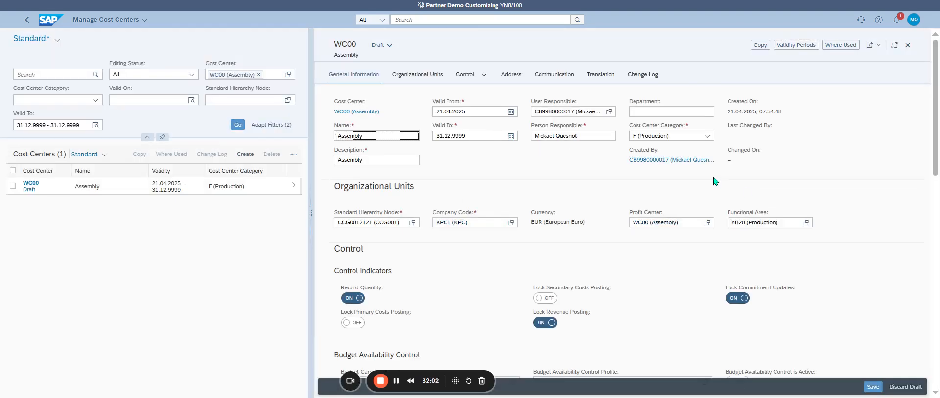
click(710, 138)
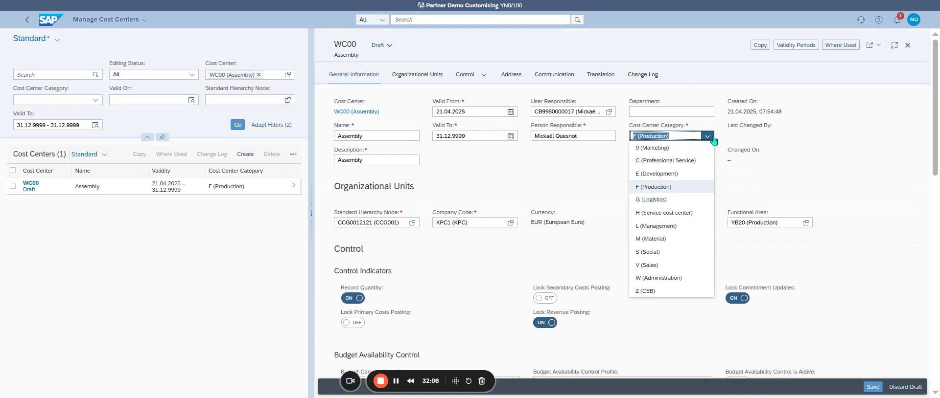
click(846, 155)
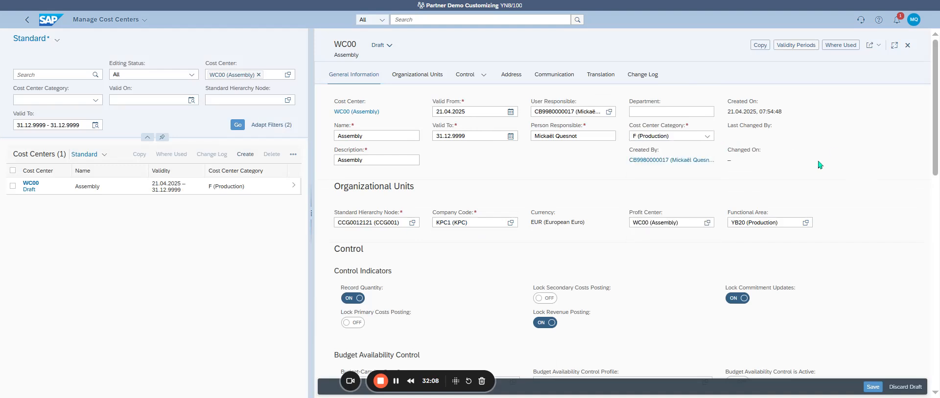
drag(443, 112, 410, 115)
scroll(594, 259, down, 1)
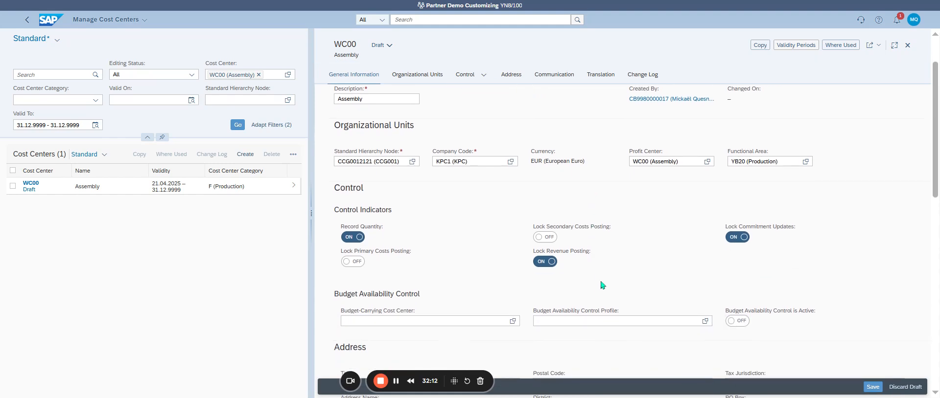
click(543, 263)
click(737, 236)
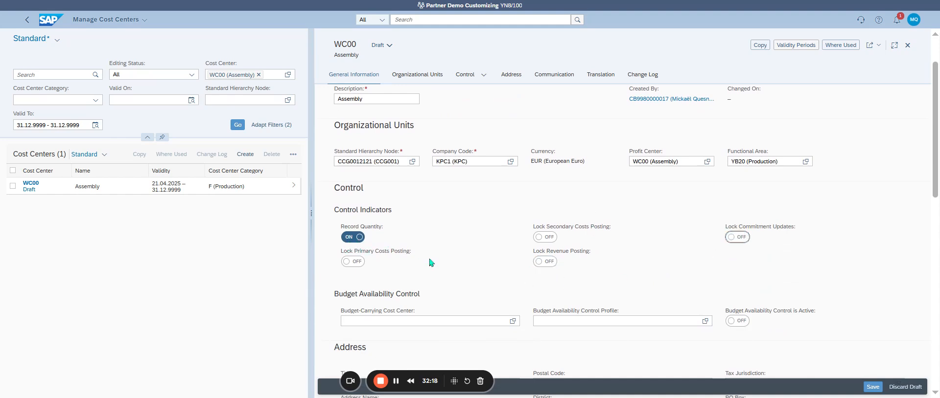
Activate budget availability control for cost center WC00 and try to save the draft.
scroll(733, 236, down, 3)
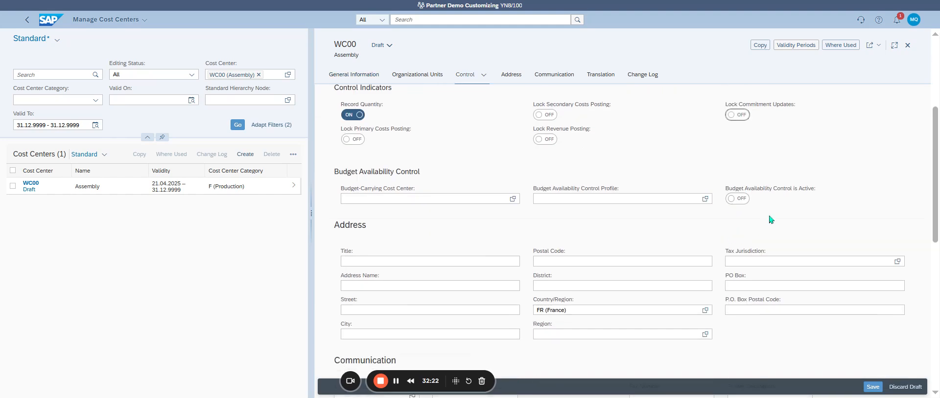
click(741, 200)
scroll(662, 252, down, 5)
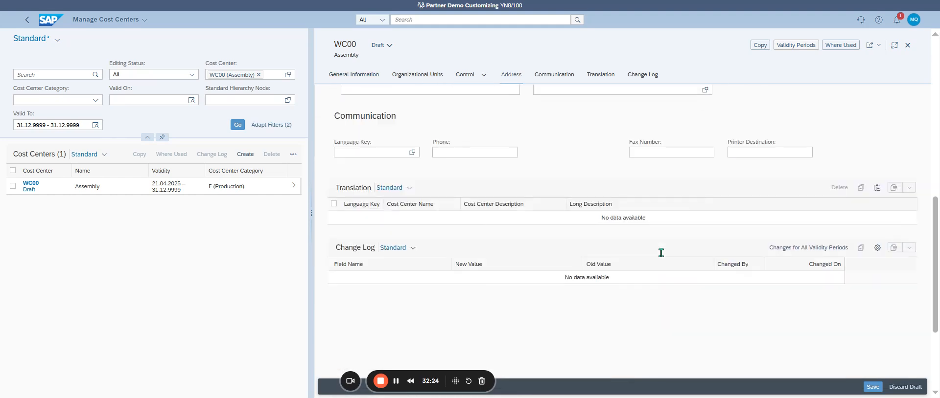
click(866, 388)
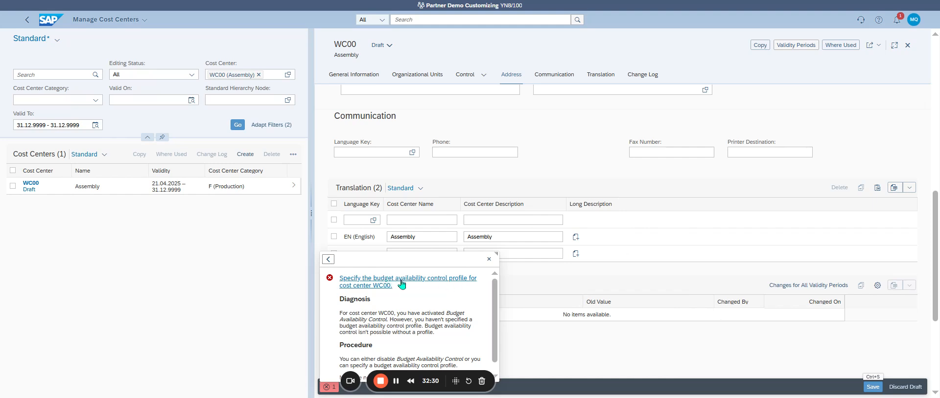
Deactivate budget availability control for WC00, view the available control profiles without choosing one, and save the cost center.
click(732, 163)
scroll(731, 168, up, 3)
scroll(731, 168, up, 4)
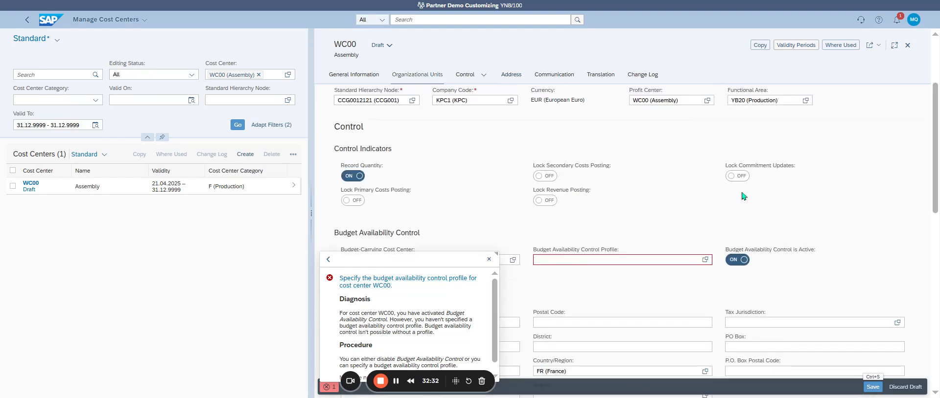
click(705, 259)
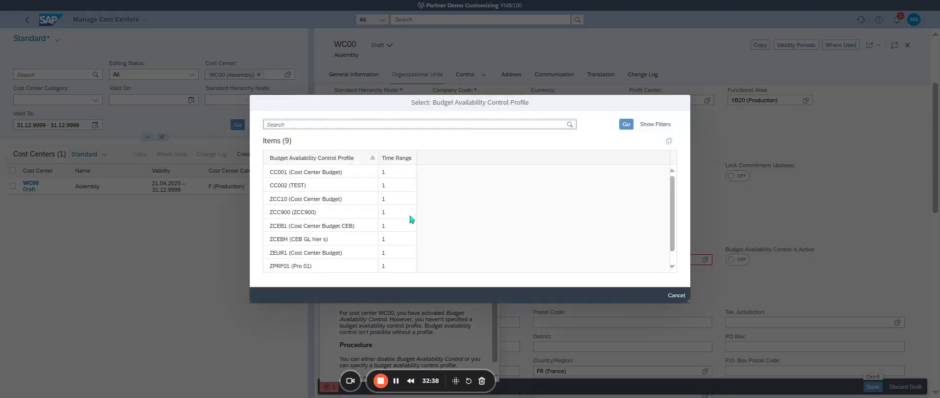
scroll(403, 223, down, 1)
scroll(403, 223, up, 1)
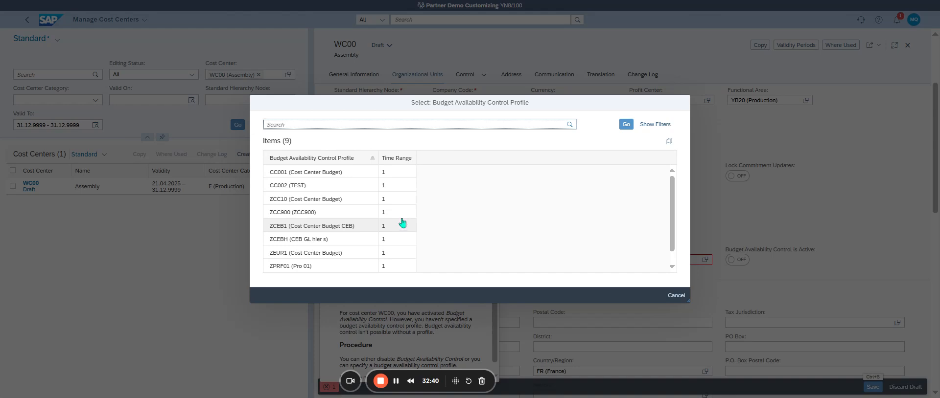
click(676, 296)
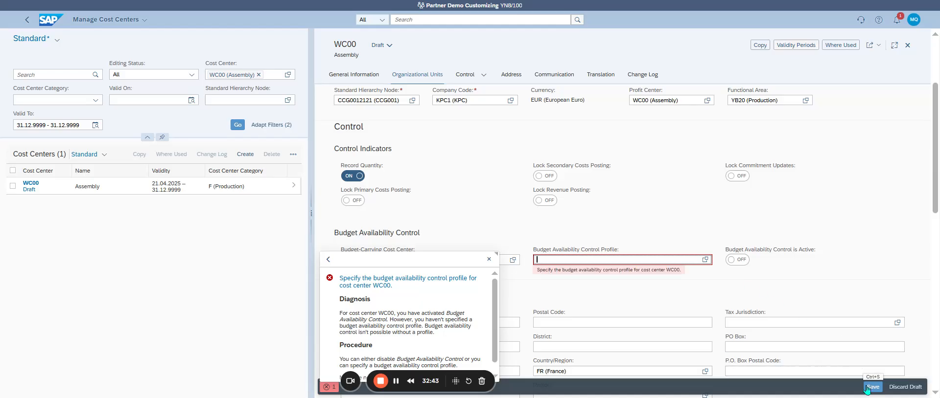
click(869, 387)
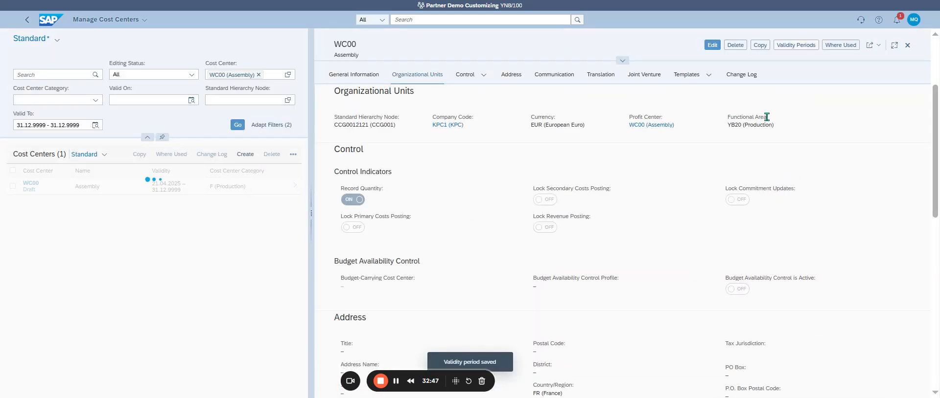
Return to Manage Cost Rates - Plan through the recent activities.
click(913, 20)
key(Return)
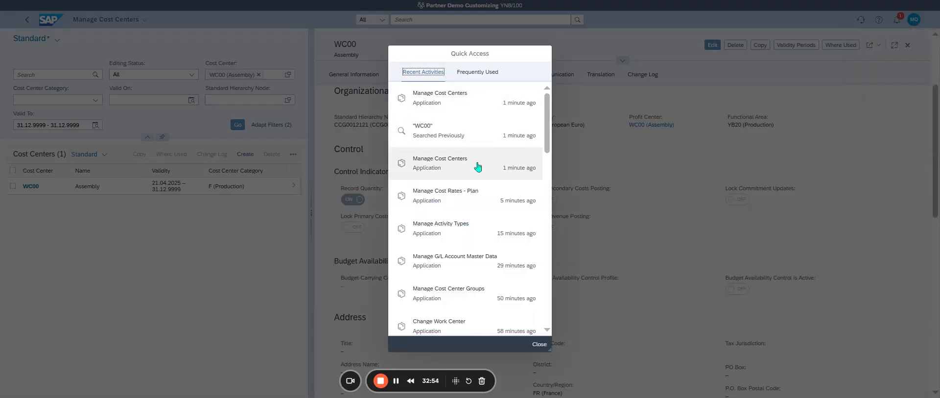
click(483, 202)
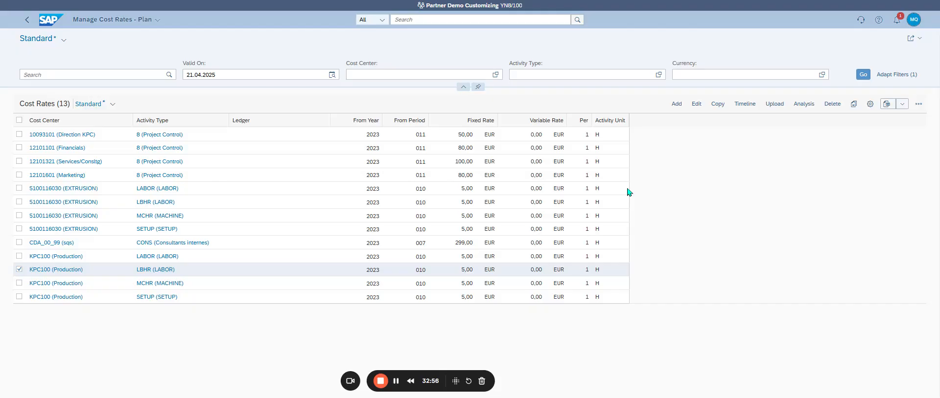
Add a new cost rate and choose WC00 (Assembly) as its cost center through a search for "WC00".
click(677, 103)
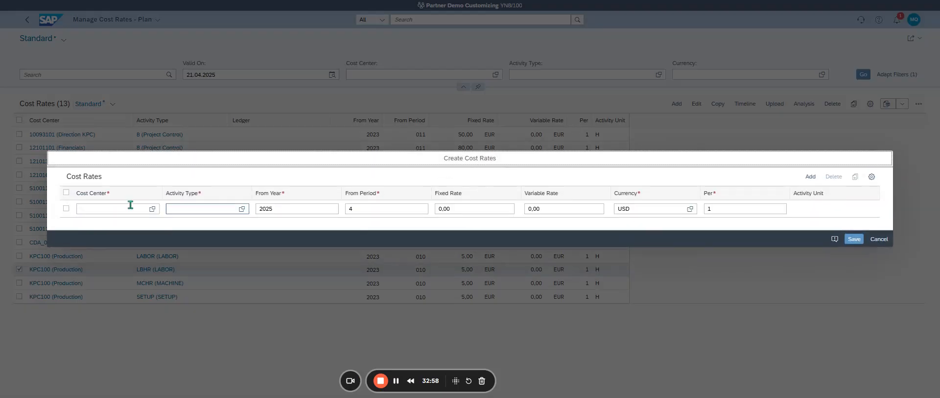
click(140, 210)
click(153, 209)
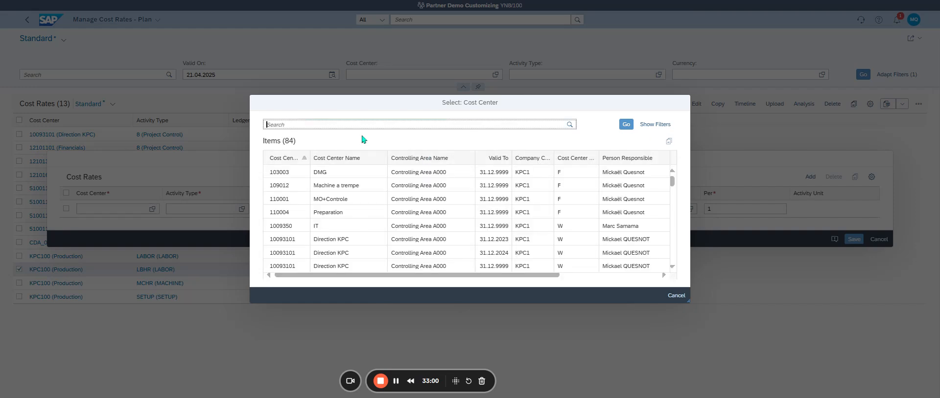
text(WC00)
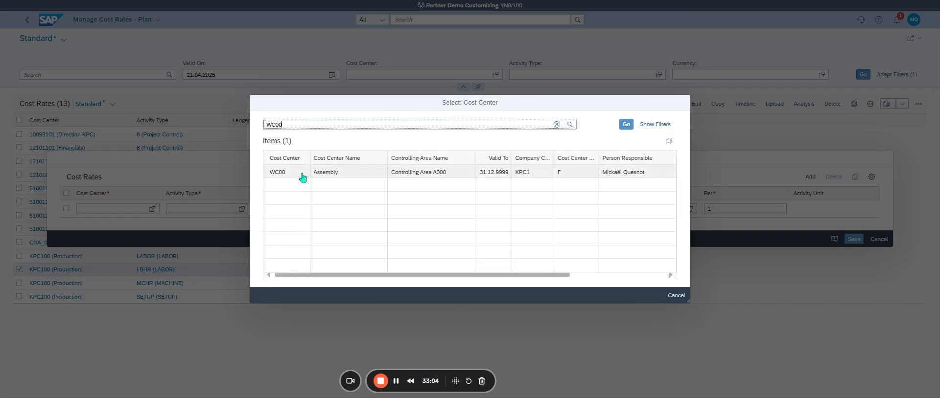
click(302, 175)
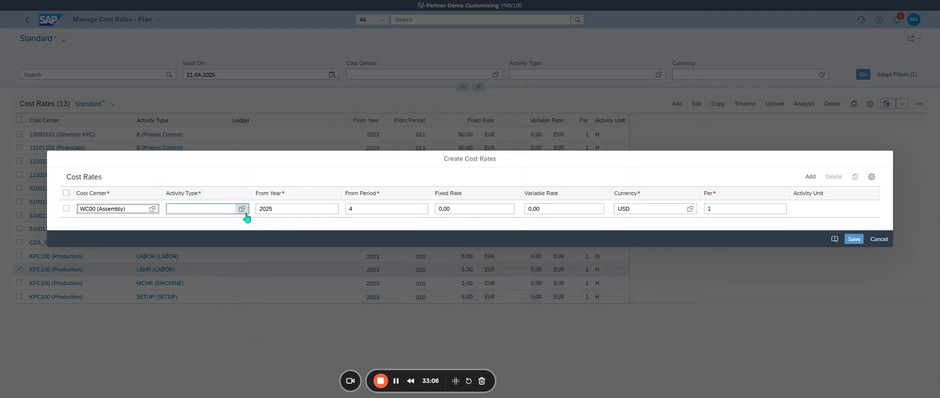
Select activity type PERS01 (Person Hours 01) for the WC00 cost rate.
click(242, 209)
scroll(327, 205, down, 5)
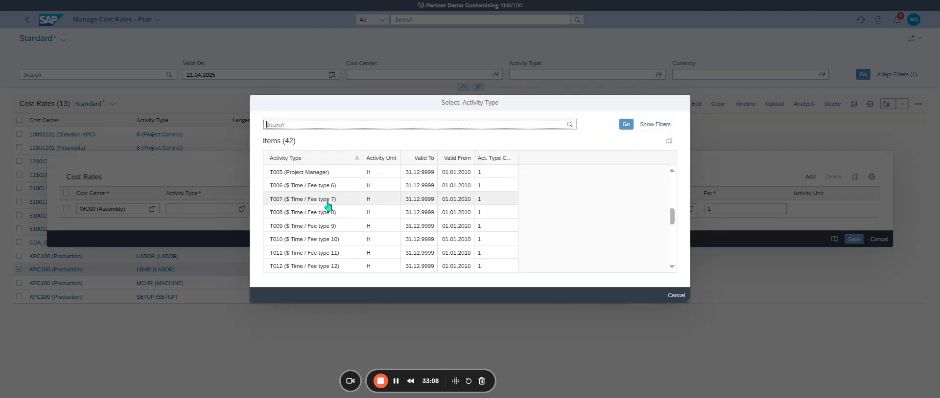
scroll(327, 206, up, 3)
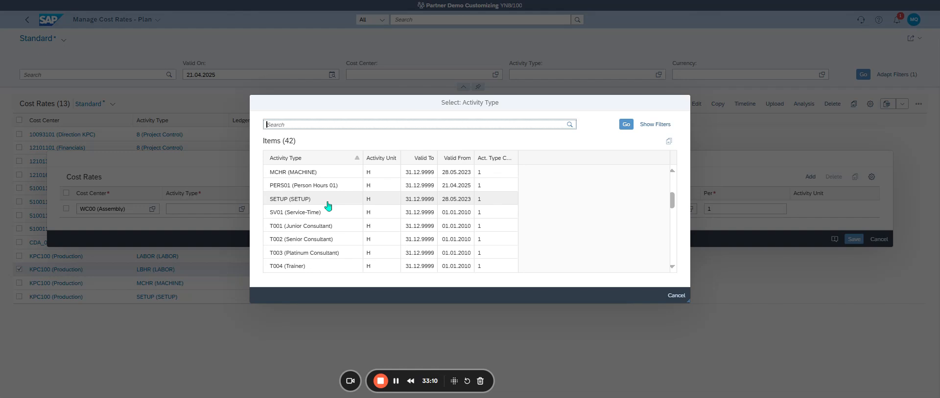
click(328, 186)
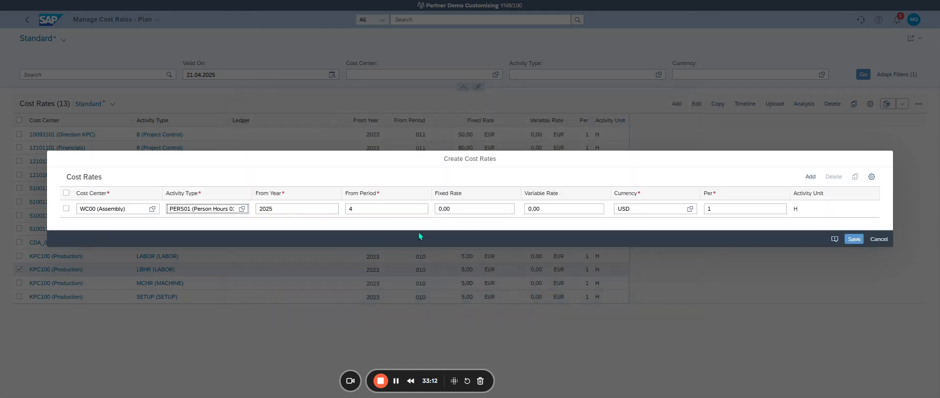
Enter a fixed rate of 120 in EUR for WC00 and PERS01, and try to save the cost rate.
drag(472, 211, 422, 216)
double_click(453, 209)
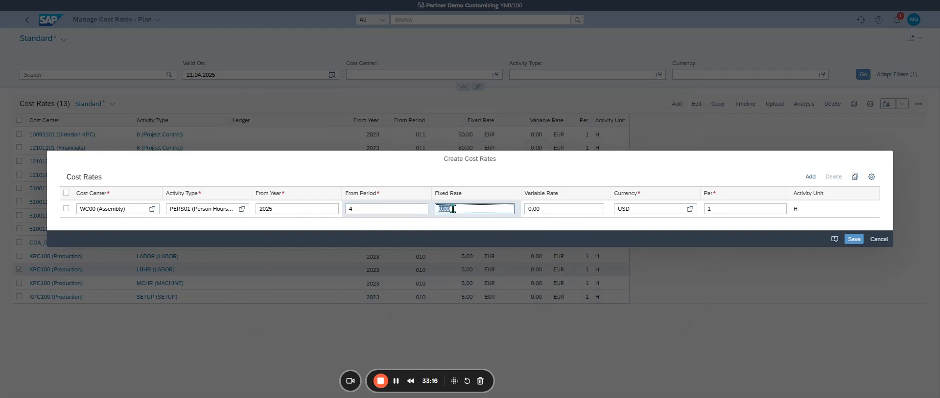
text(120)
key(Return)
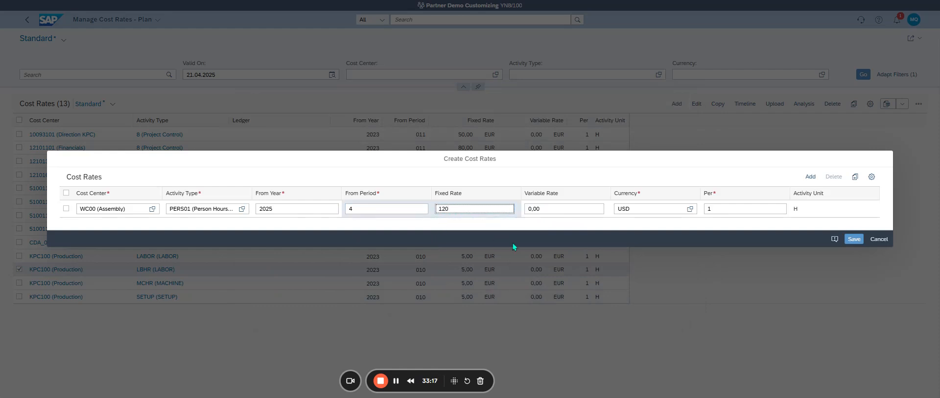
click(364, 207)
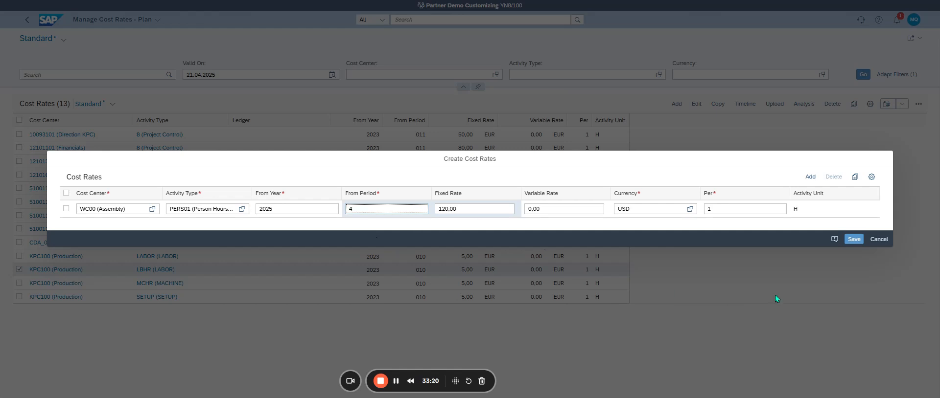
click(593, 211)
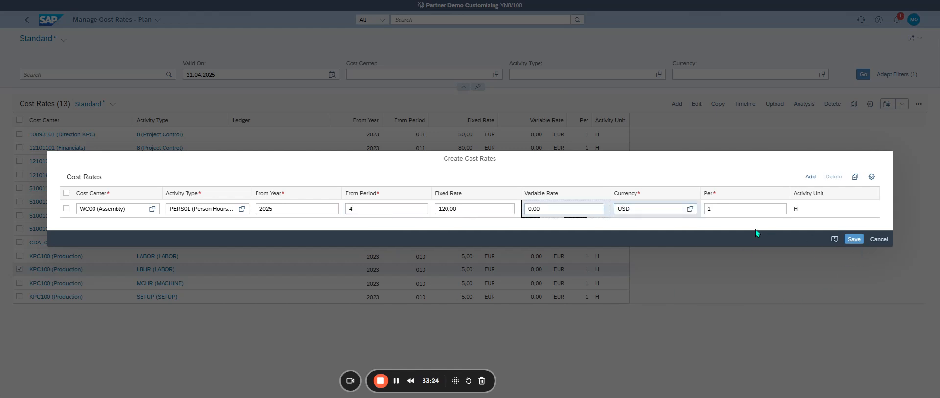
click(619, 203)
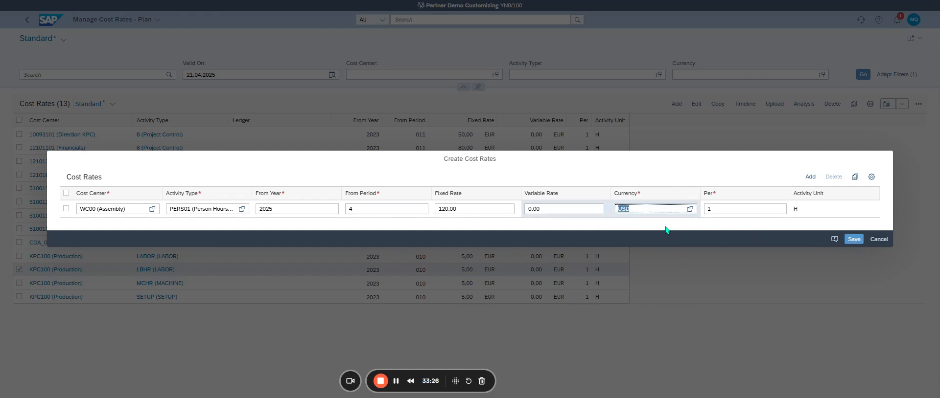
text(EUR)
click(848, 241)
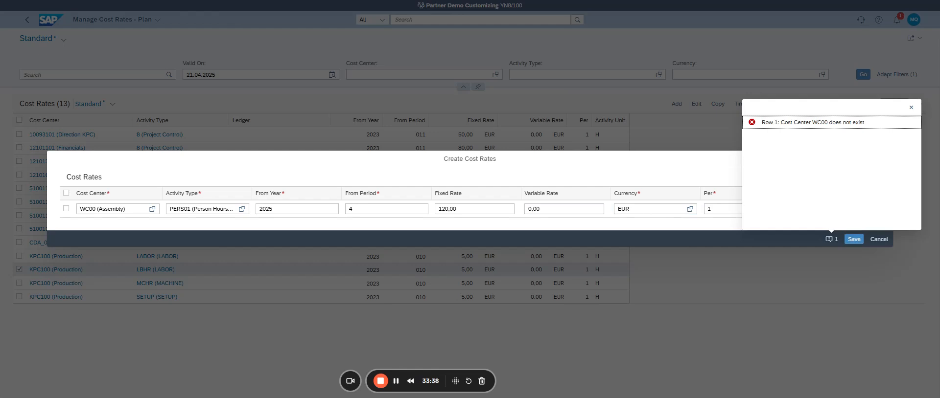
click(753, 301)
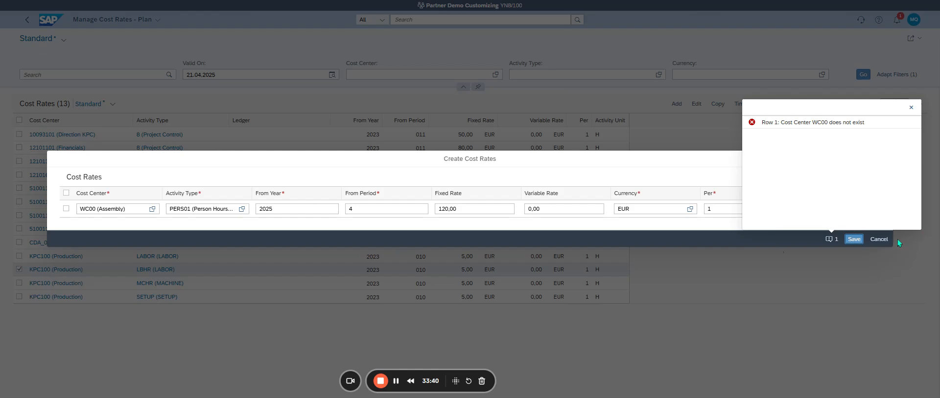
Discard the unsaved cost rate, examine the master data of cost center KPC100 (Production), and return to the cost rates list.
click(878, 239)
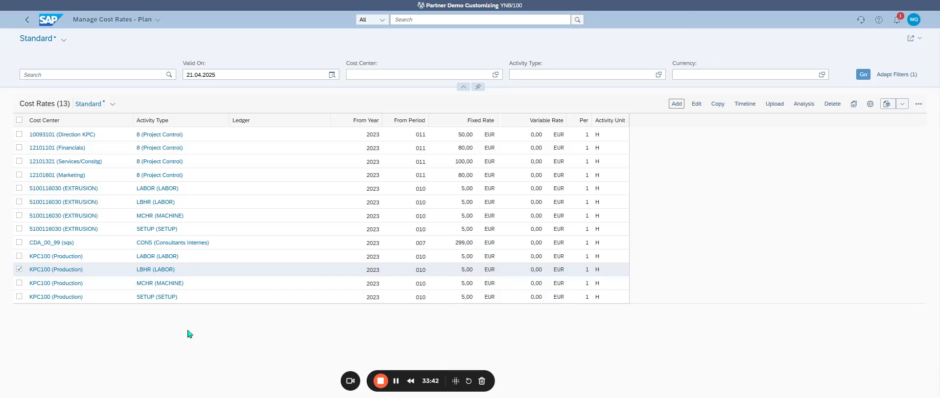
click(53, 270)
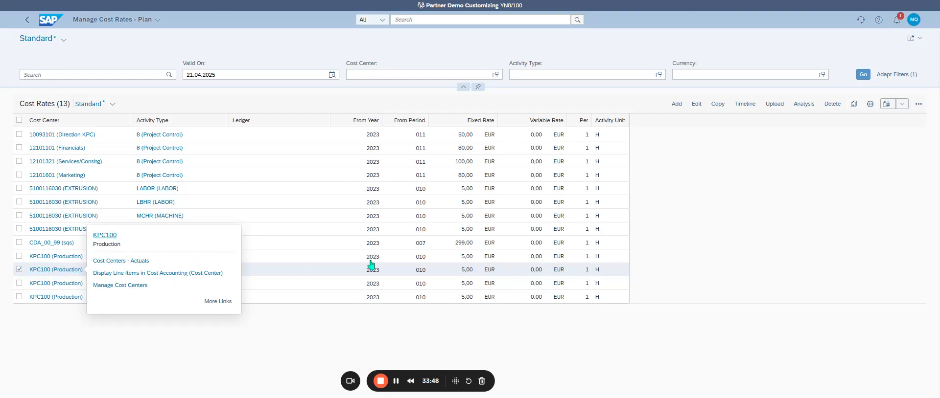
click(418, 264)
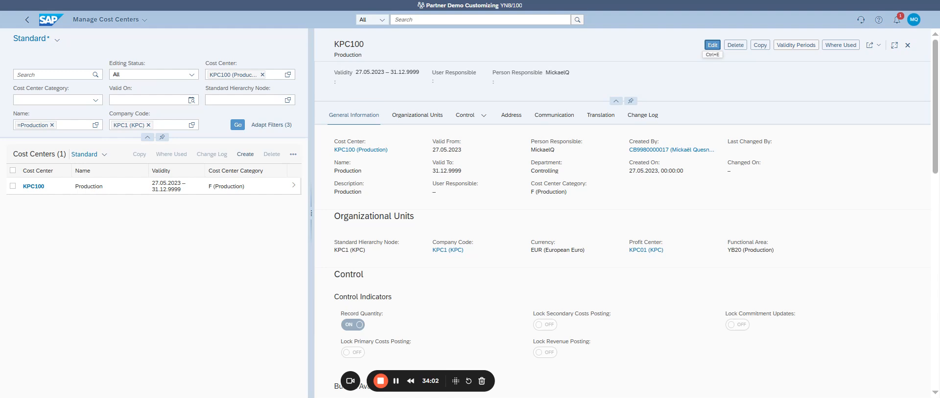
scroll(595, 226, down, 8)
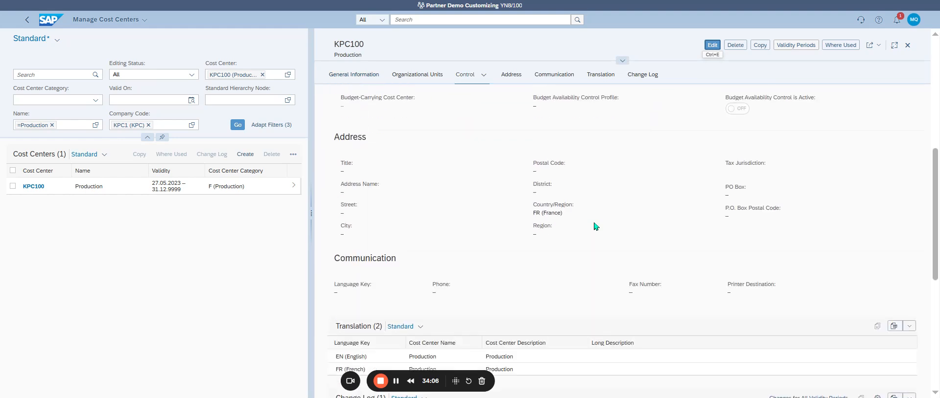
scroll(595, 226, down, 3)
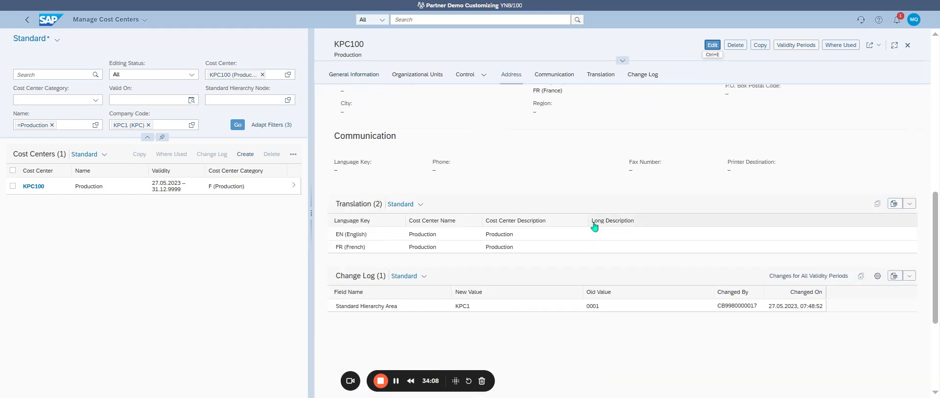
scroll(595, 226, up, 10)
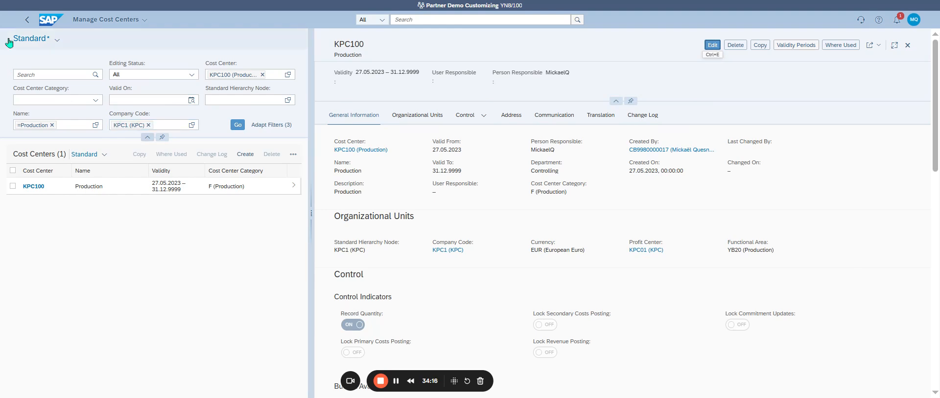
click(28, 21)
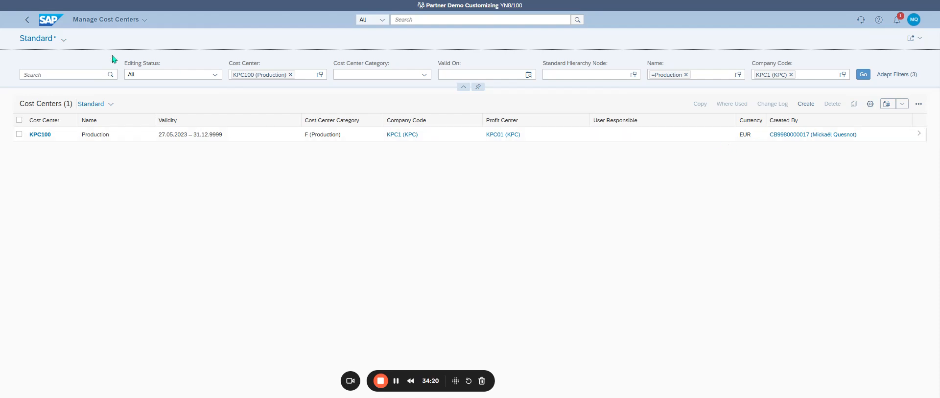
click(28, 20)
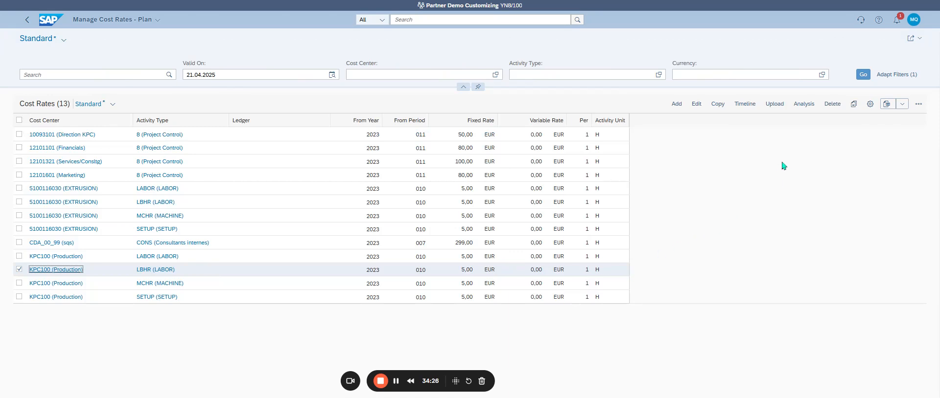
Add a new cost rate and choose WC00 (Assembly) as its cost center through a search for "W*".
click(676, 104)
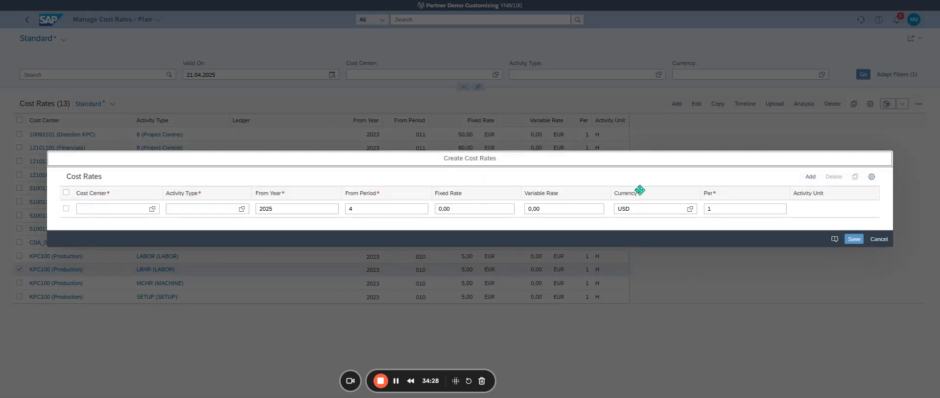
click(152, 209)
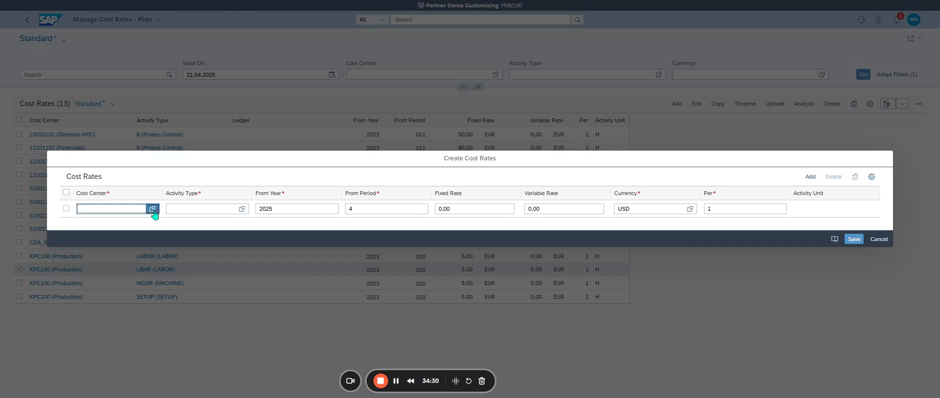
scroll(368, 220, down, 5)
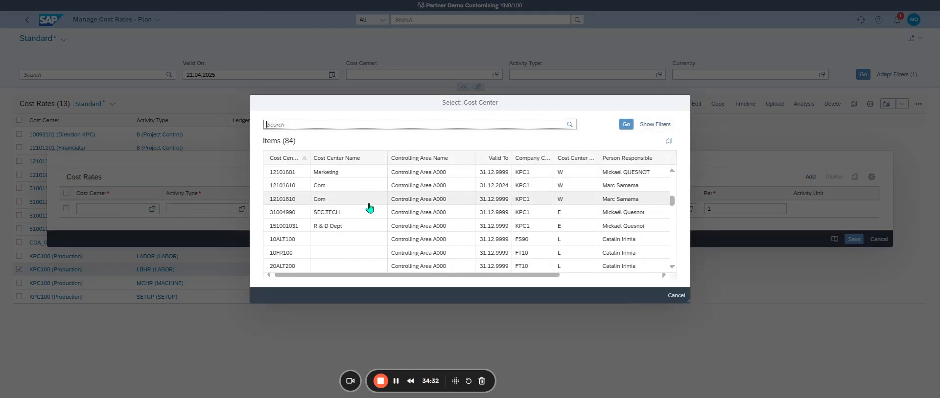
scroll(314, 240, down, 5)
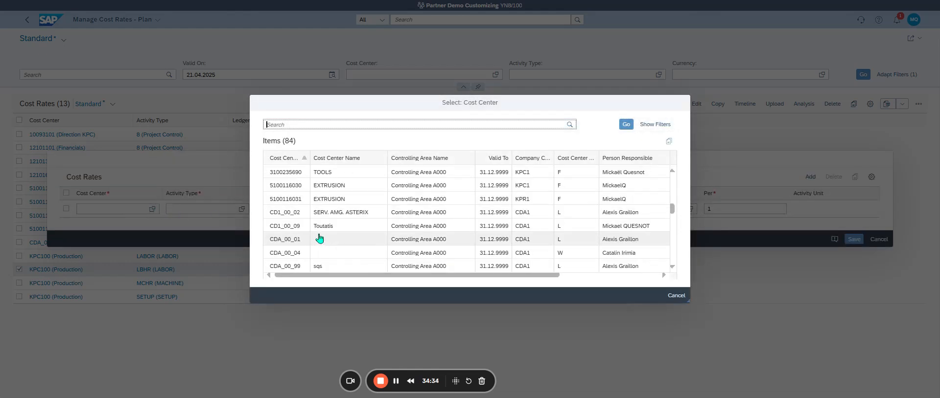
click(299, 120)
text(W*)
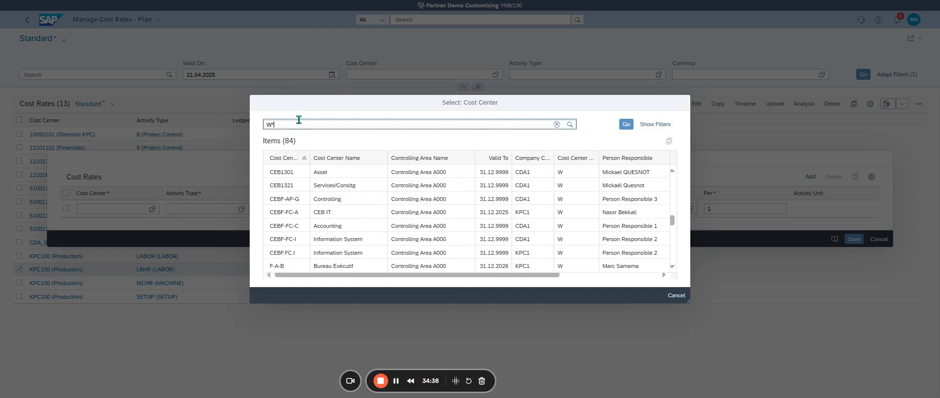
key(Return)
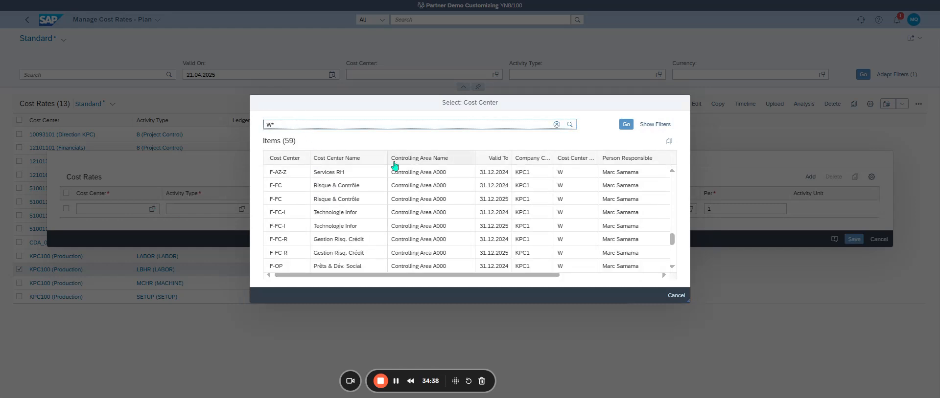
scroll(327, 266, down, 10)
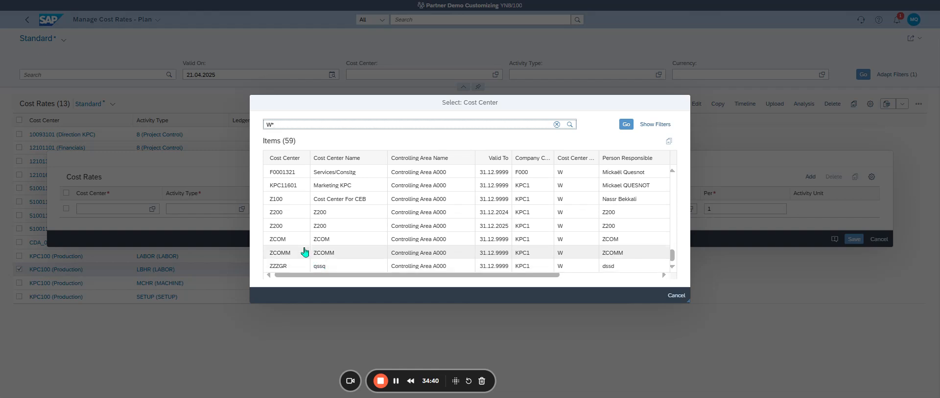
scroll(313, 253, up, 10)
scroll(392, 225, up, 5)
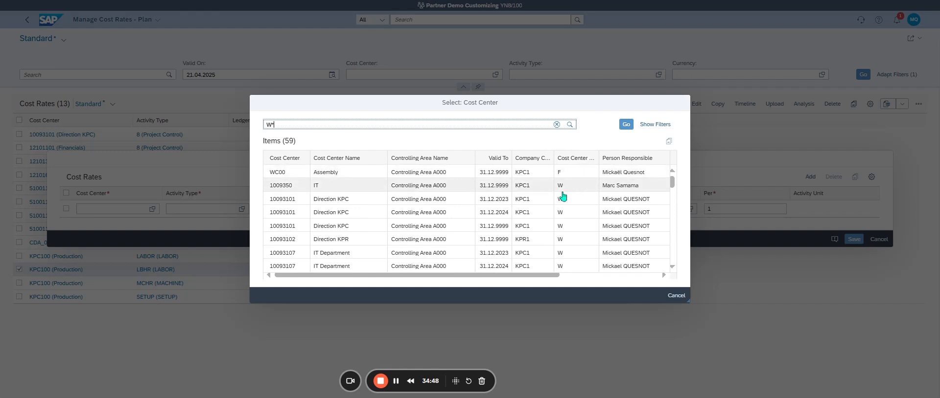
scroll(563, 199, down, 15)
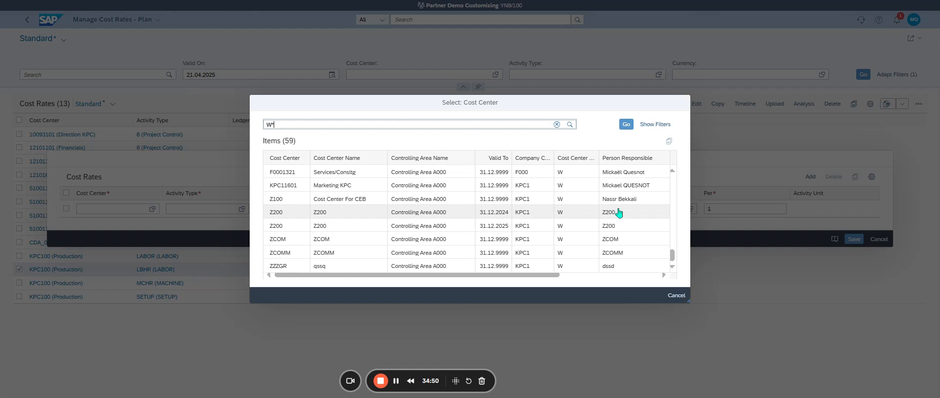
scroll(616, 210, up, 15)
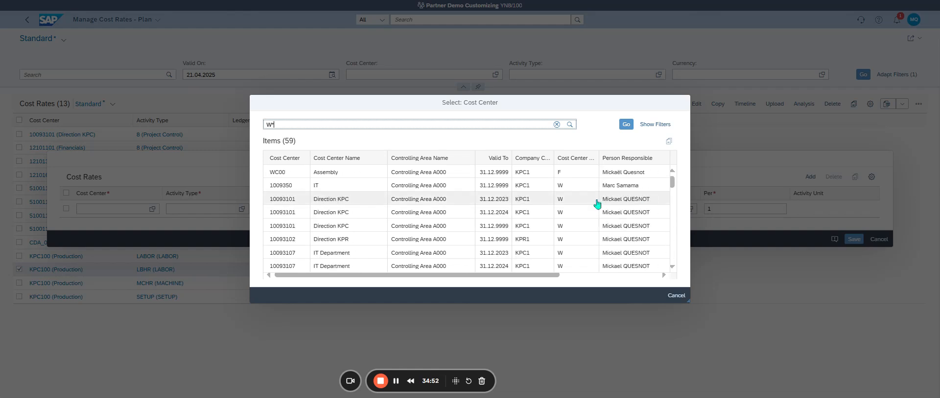
click(570, 174)
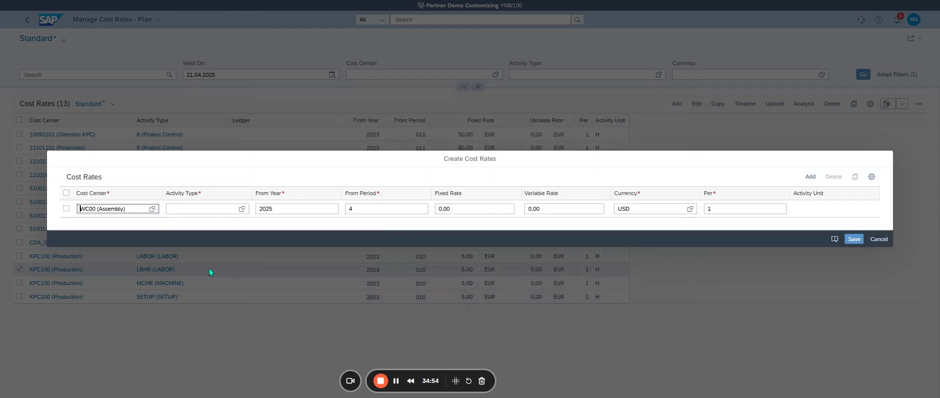
Choose PERS01 (Person Hours 01) as the activity type of the new WC00 cost rate.
click(242, 210)
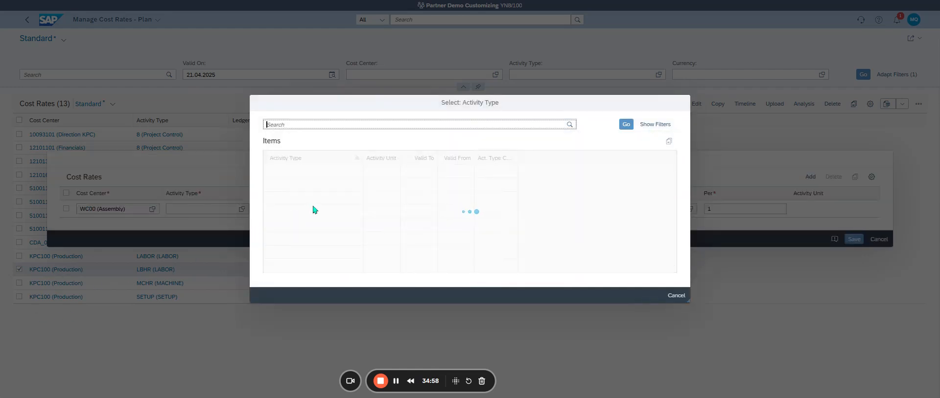
scroll(367, 229, down, 10)
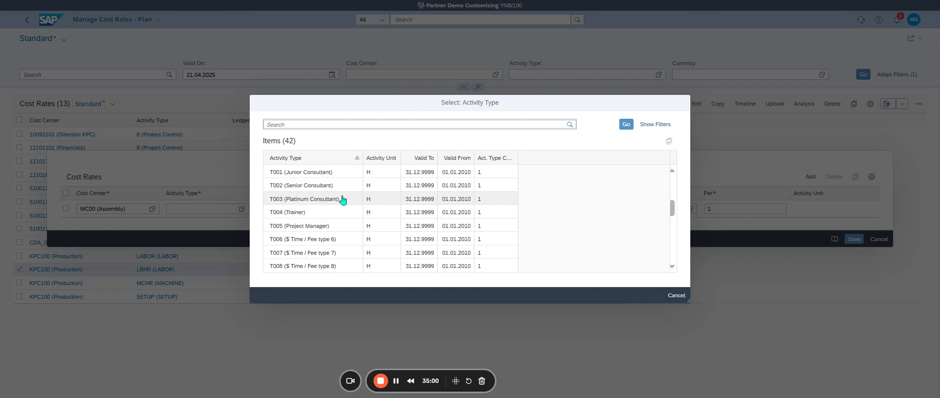
scroll(376, 232, up, 10)
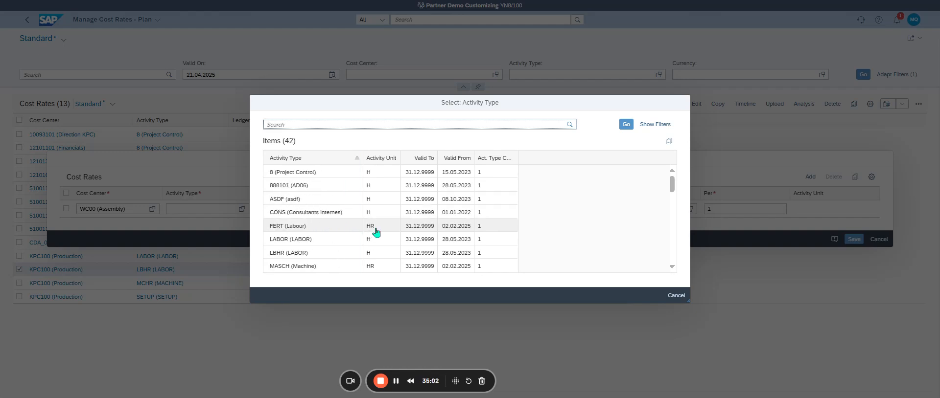
scroll(334, 236, down, 2)
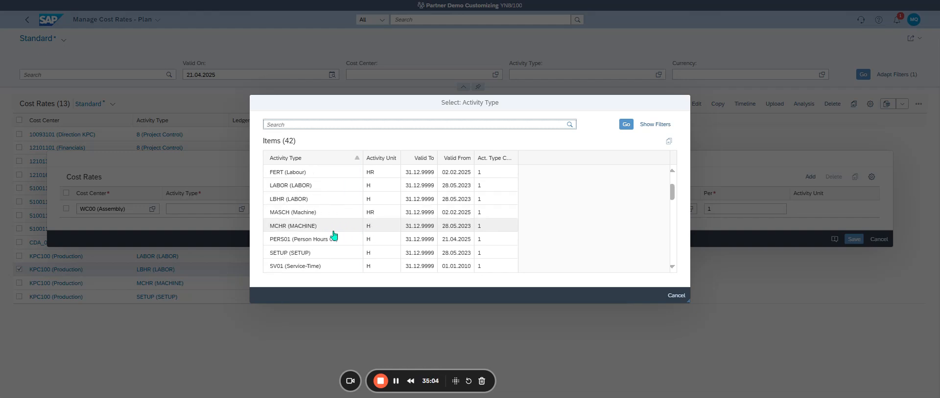
click(312, 240)
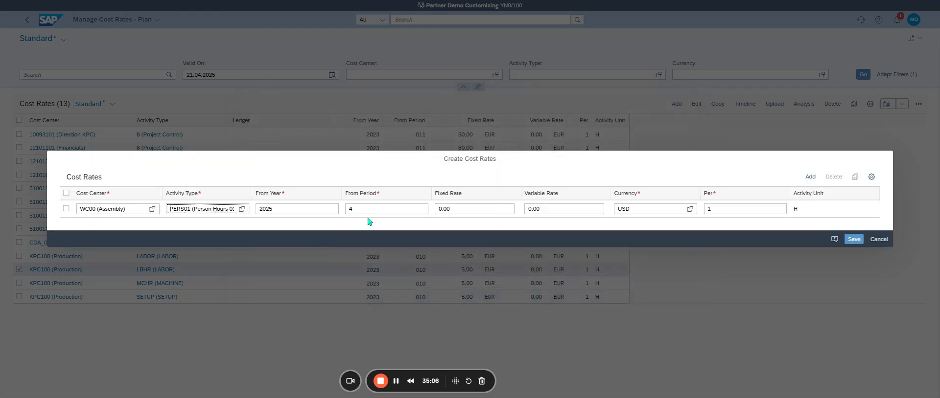
Set the new cost rate's starting period to 5 and its currency to EUR, and save it.
click(355, 208)
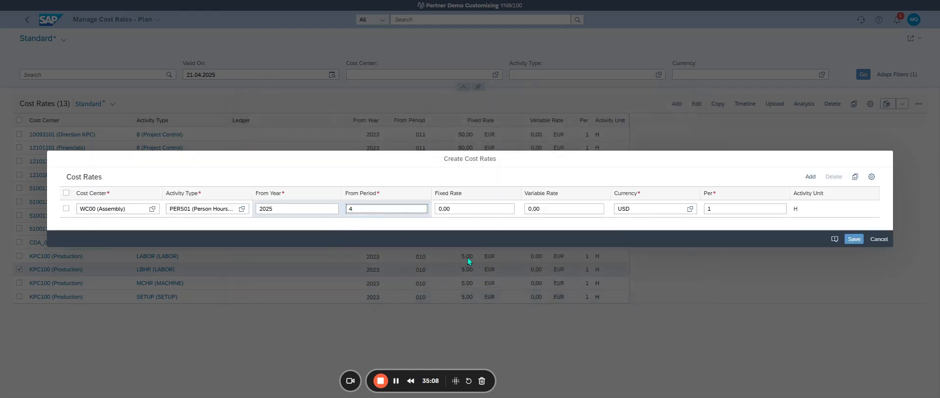
key(BackSpace)
text(5)
click(642, 209)
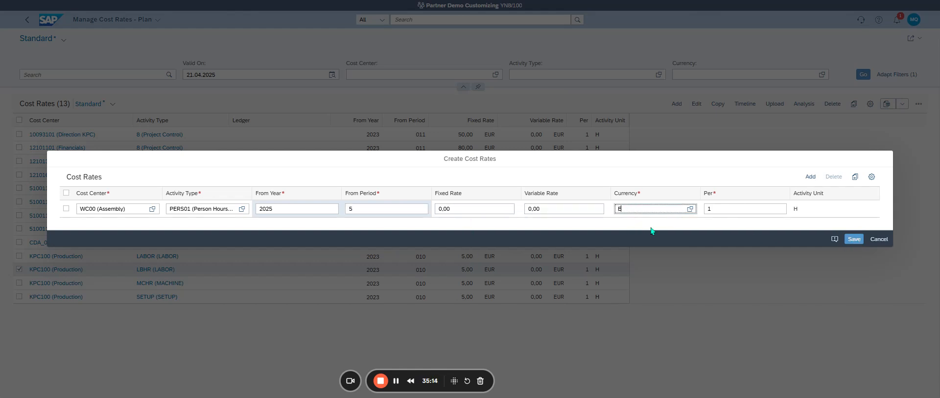
click(783, 253)
click(854, 240)
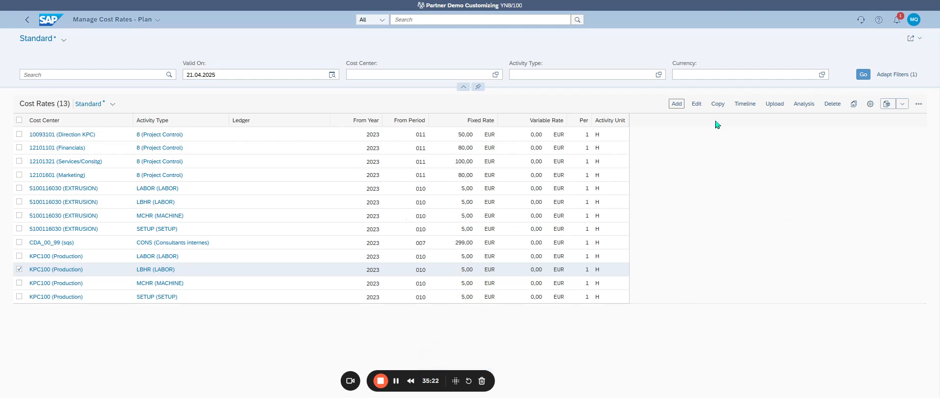
Deselect the KPC100 LBHR row and list the cost rates valid on 21.05.2025.
click(863, 75)
click(19, 269)
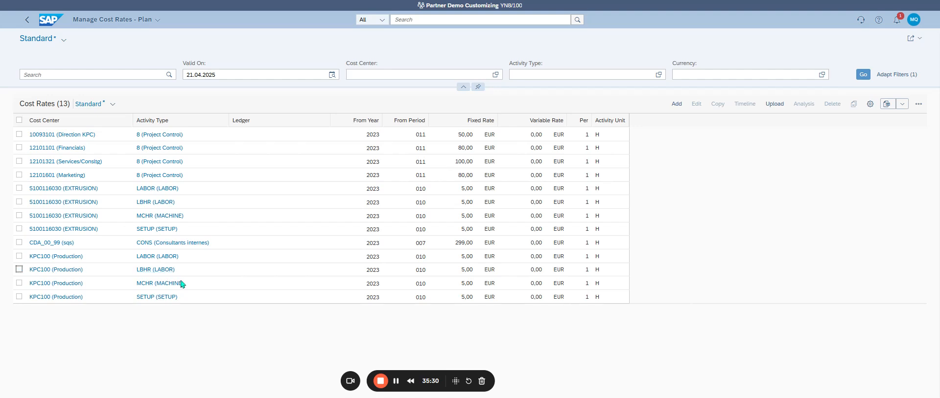
click(214, 74)
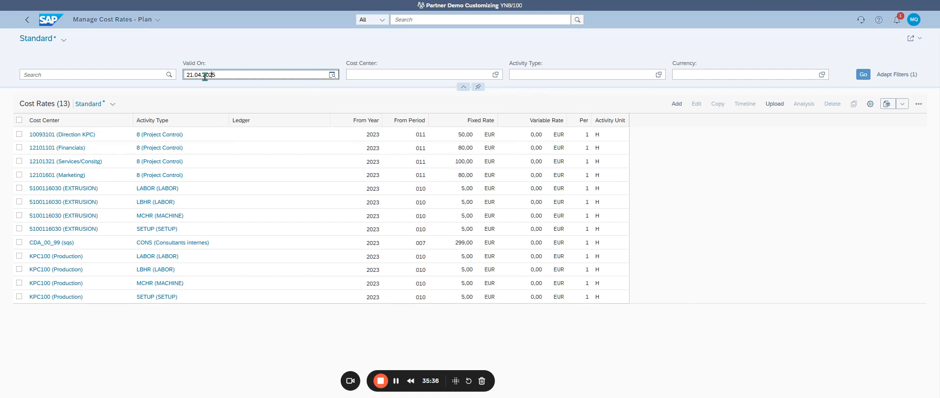
click(202, 74)
text(5)
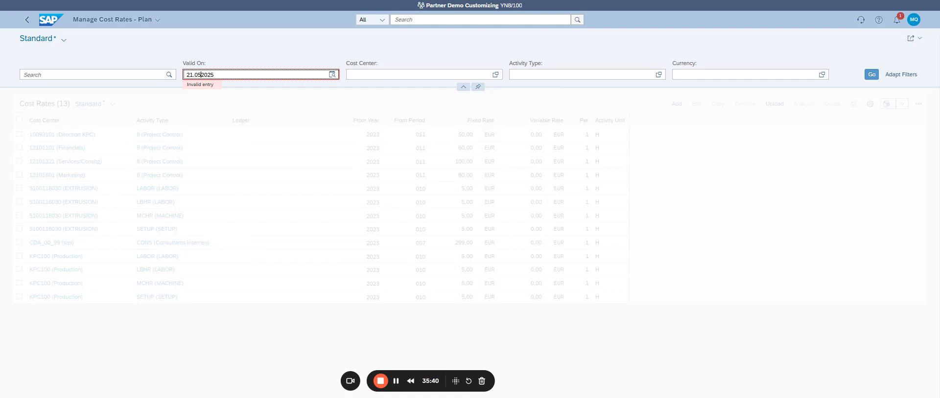
text(.)
key(Return)
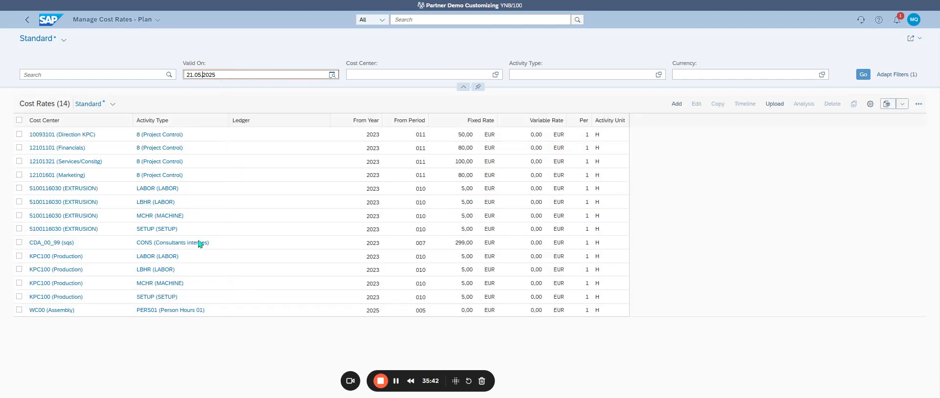
Set the fixed rate of the WC00 PERS01 cost rate to 120 and save it.
click(21, 318)
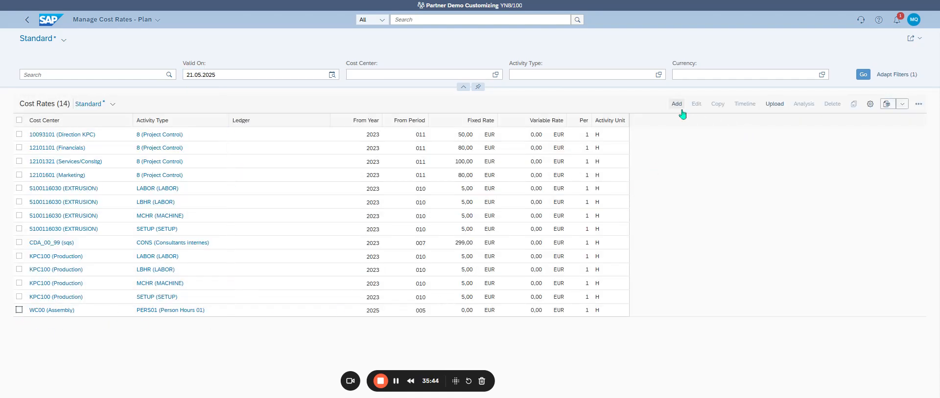
click(18, 311)
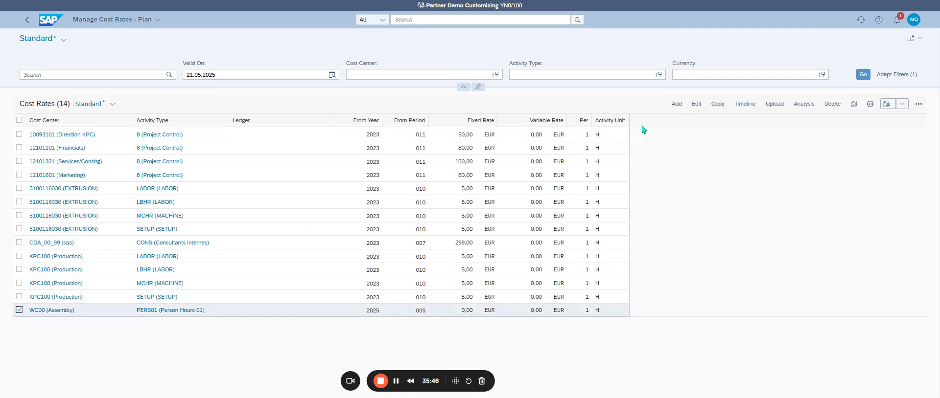
click(696, 104)
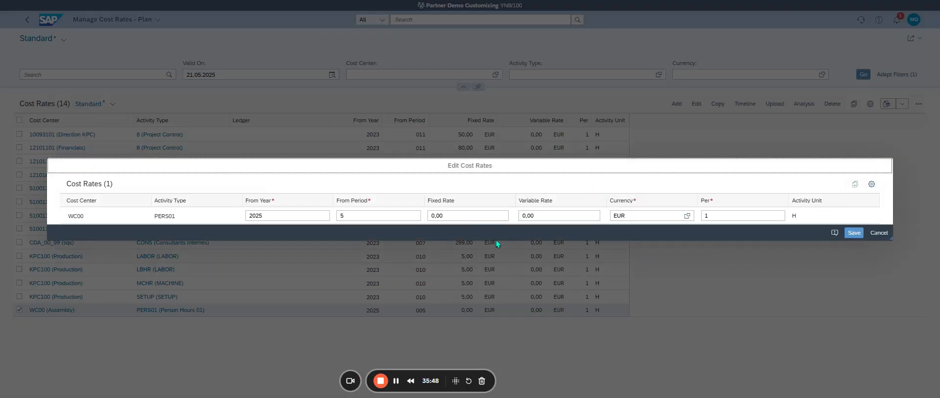
drag(465, 213, 398, 213)
double_click(435, 216)
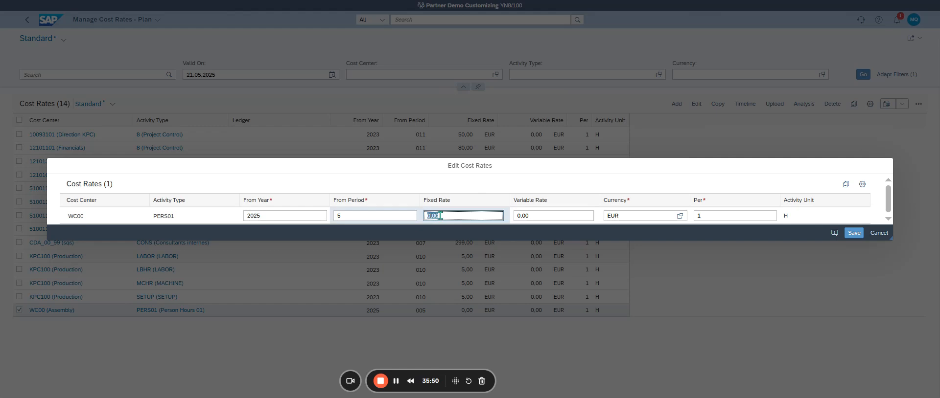
text(120)
click(854, 233)
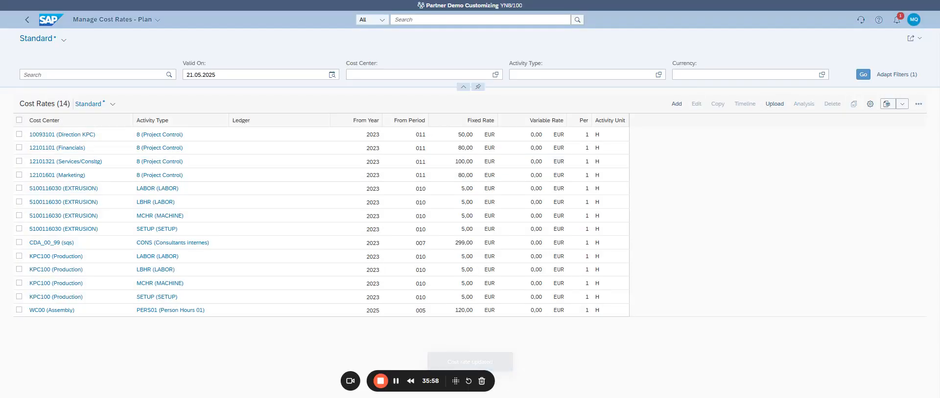
click(774, 104)
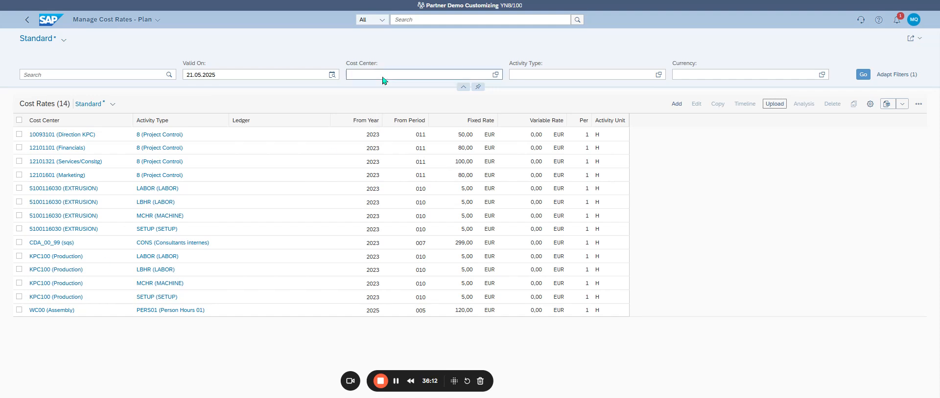
click(417, 19)
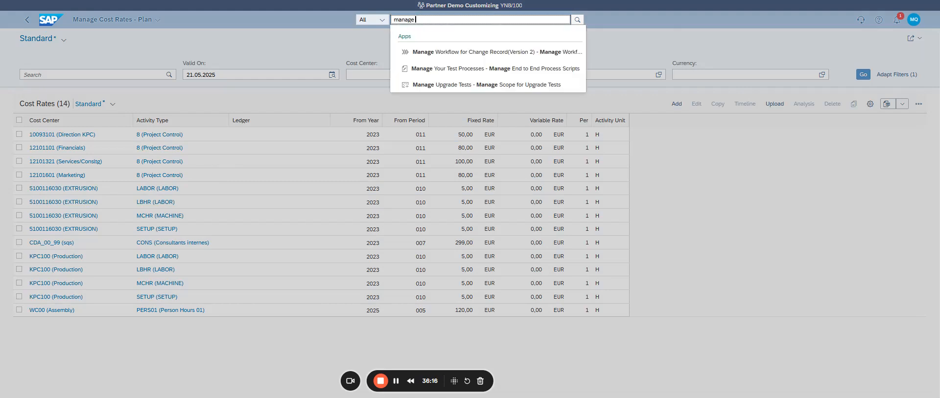
key(BackSpace)
key(BackSpace)
key(BackSpace)
key(BackSpace)
key(BackSpace)
key(BackSpace)
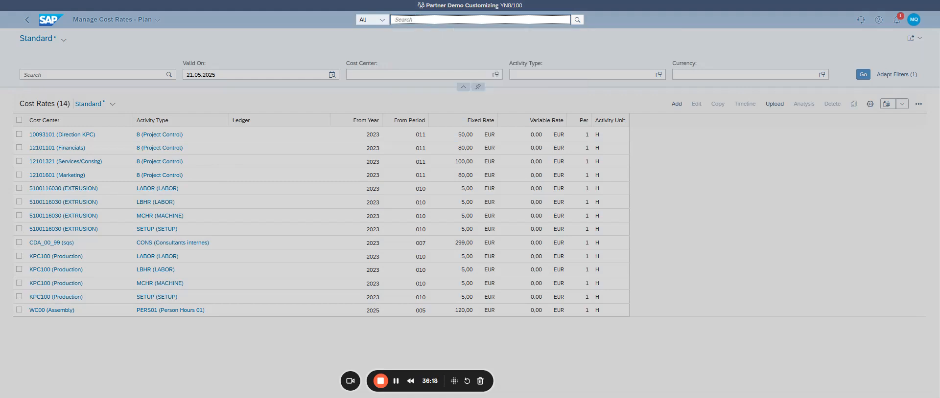
click(110, 338)
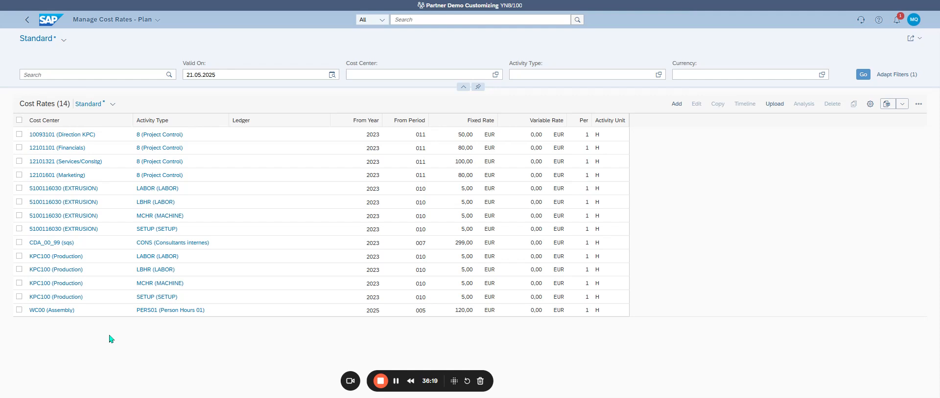
Open cost center WC00 (Assembly) in Manage Cost Centers from its cost rate entry.
click(54, 312)
click(118, 326)
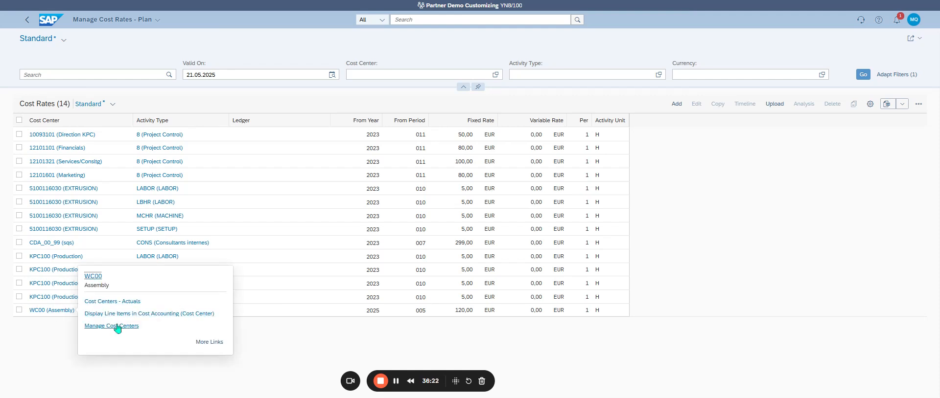
click(237, 290)
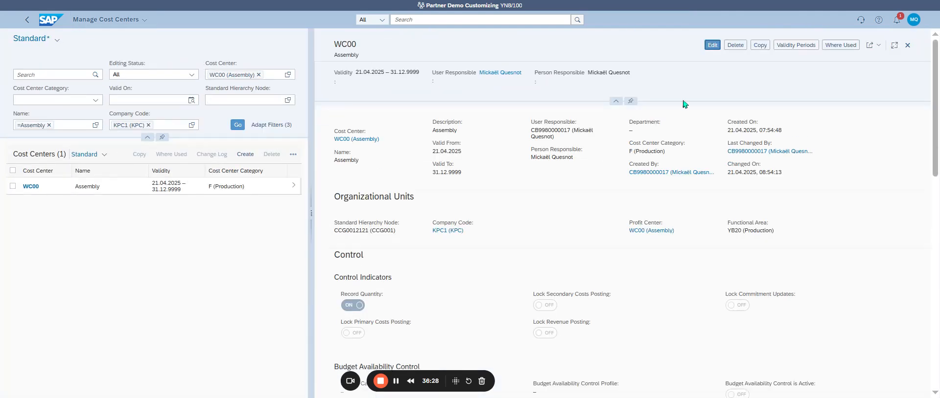
Edit cost center WC00 so its validity starts on 01.04.2025, and save the change.
click(712, 45)
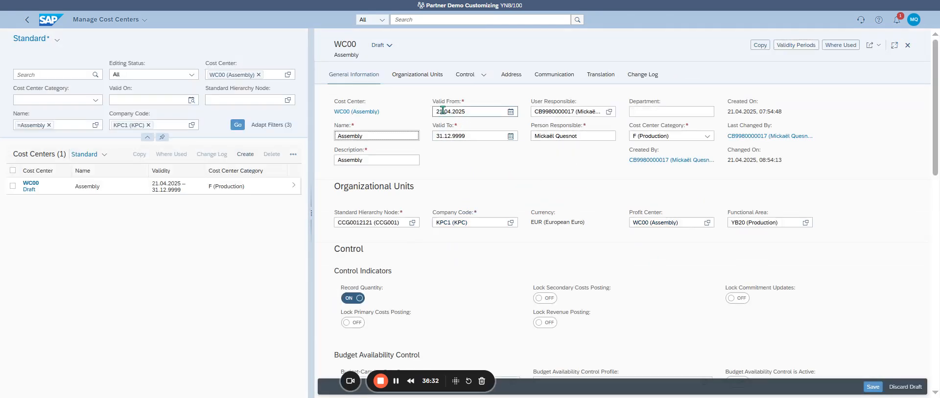
click(443, 110)
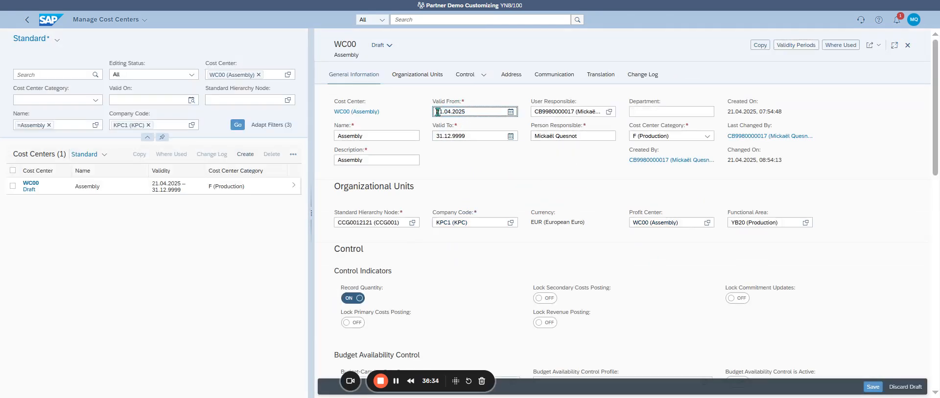
double_click(438, 112)
click(438, 111)
key(BackSpace)
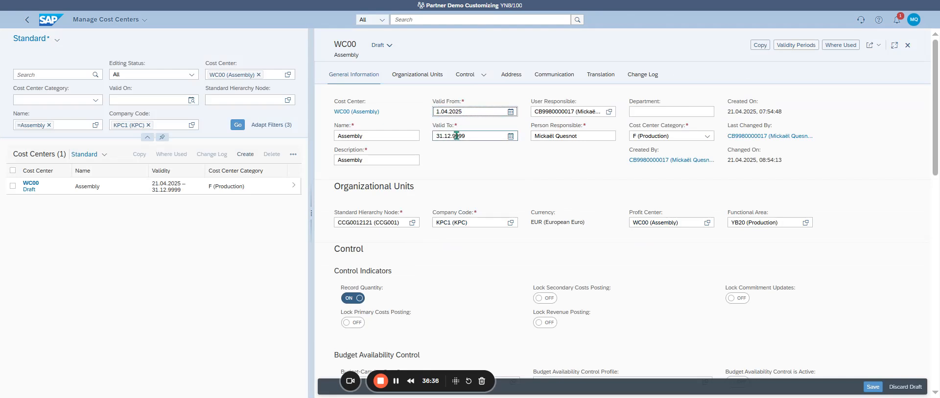
text(0)
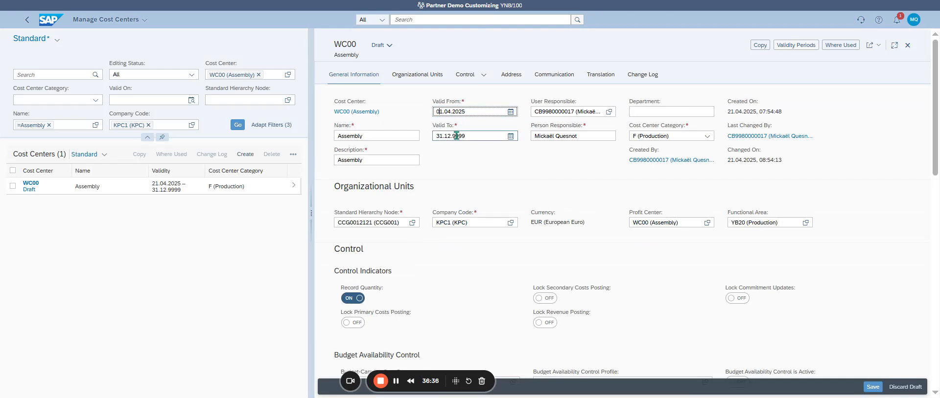
click(870, 387)
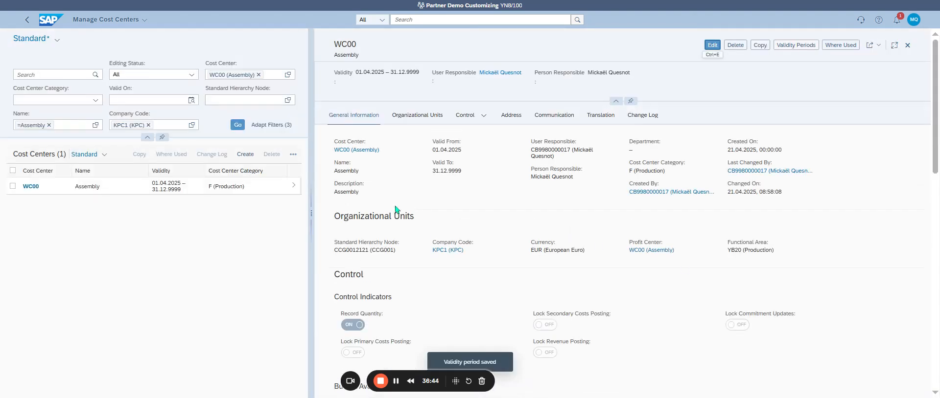
Return to the planned cost rates and refresh the list.
click(26, 22)
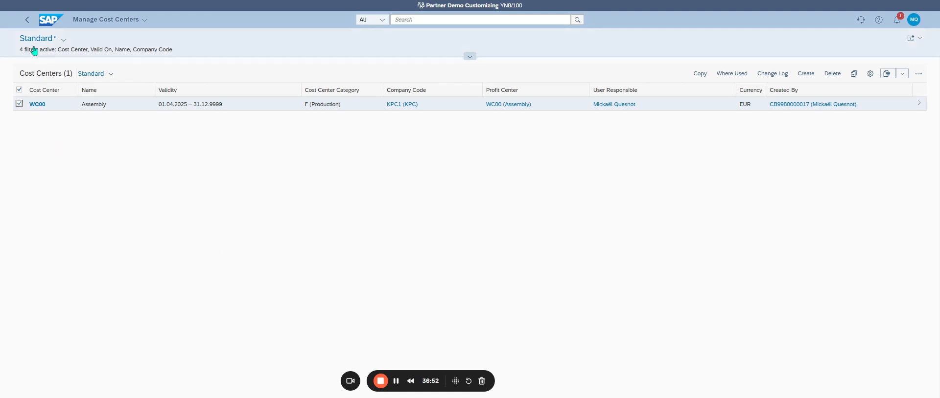
click(27, 19)
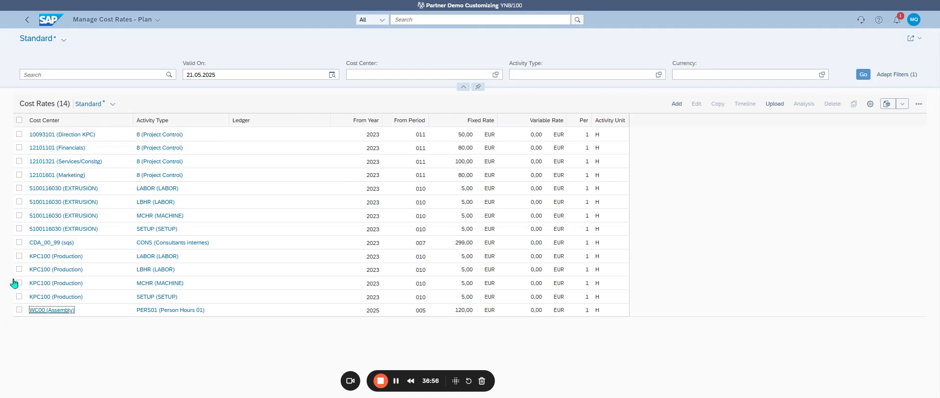
click(862, 75)
Copy the WC00 PERS01 cost rate with starting period 4 and save the copy.
click(22, 312)
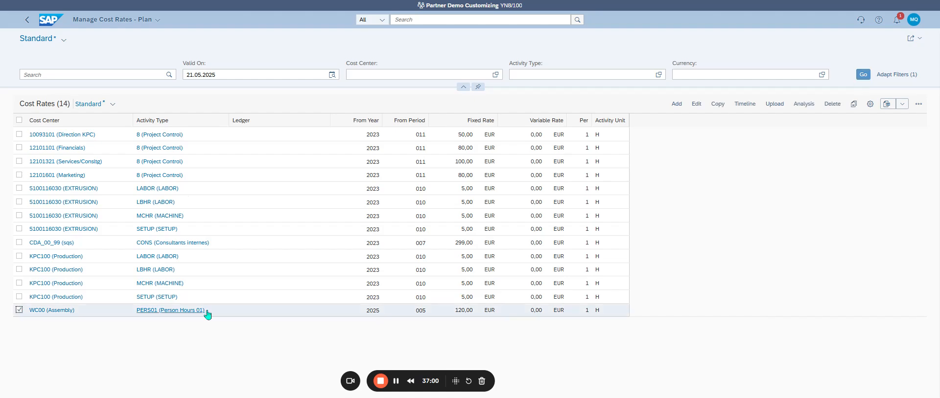
click(717, 104)
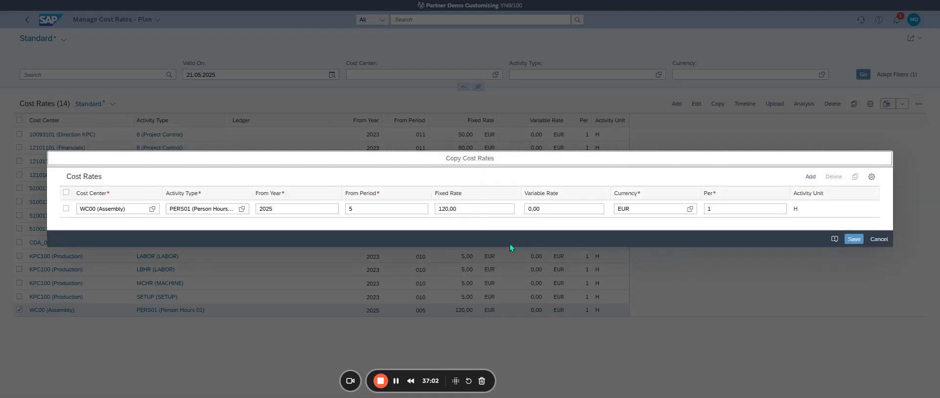
click(370, 211)
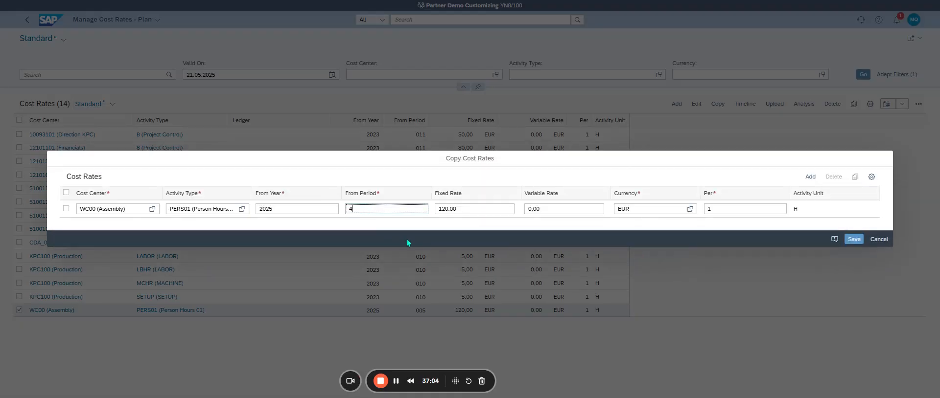
text(4)
click(854, 240)
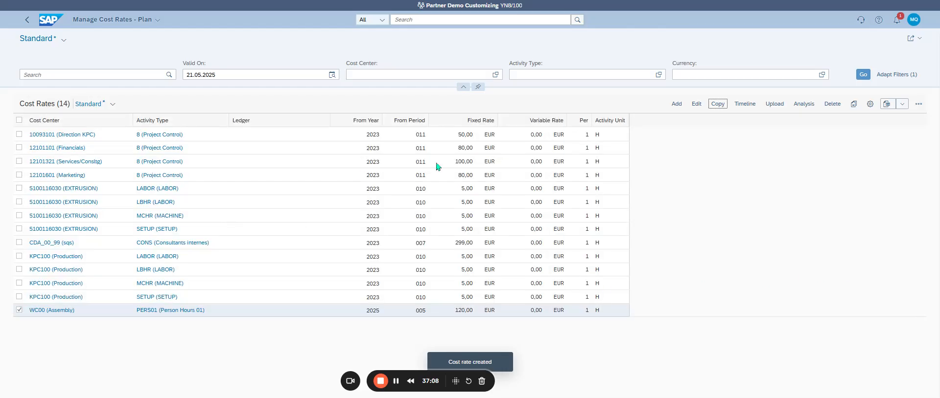
List the cost rates valid on 21.04.2025 and select the WC00 row.
click(202, 74)
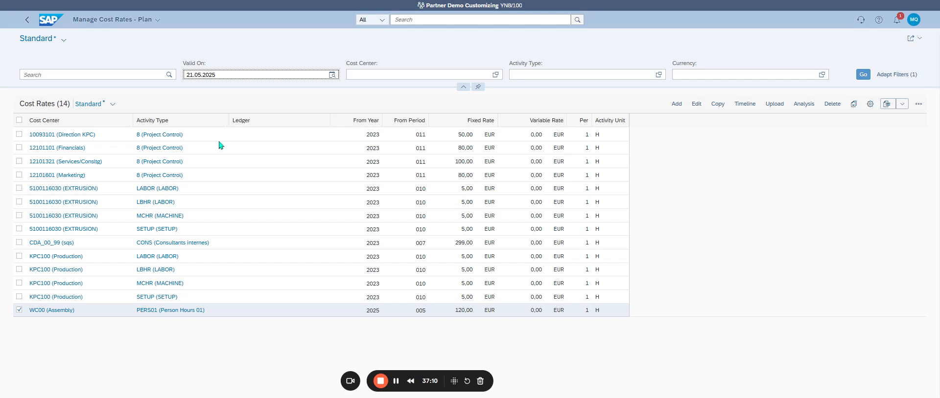
key(BackSpace)
text(4)
key(Return)
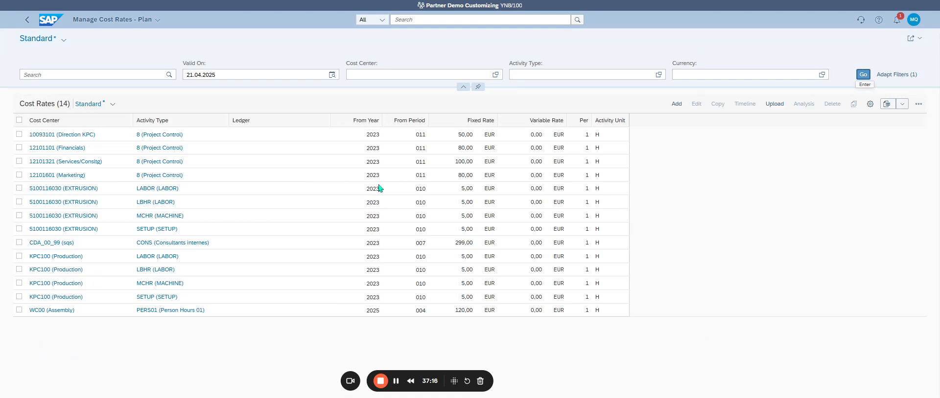
click(863, 75)
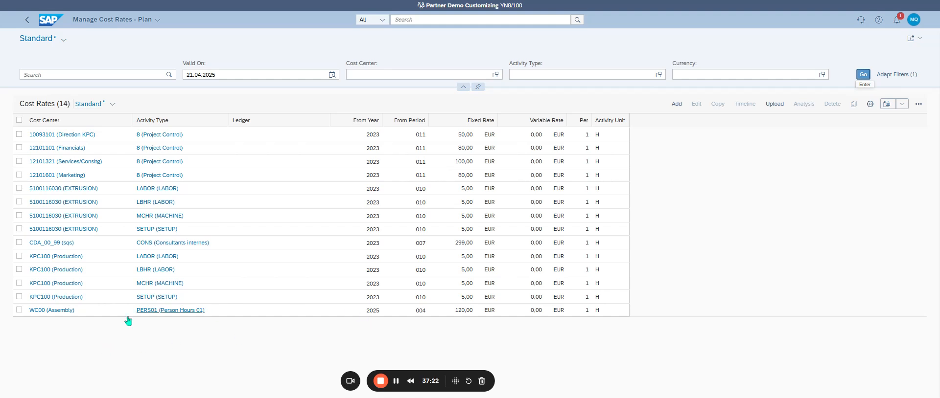
click(19, 311)
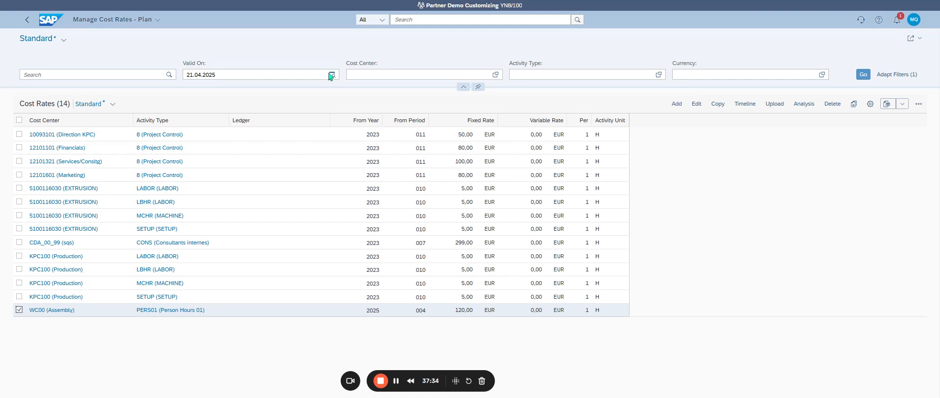
Search for "Manage Cost Rates" and open Manage Cost Rates - Actual.
click(410, 20)
text(manage)
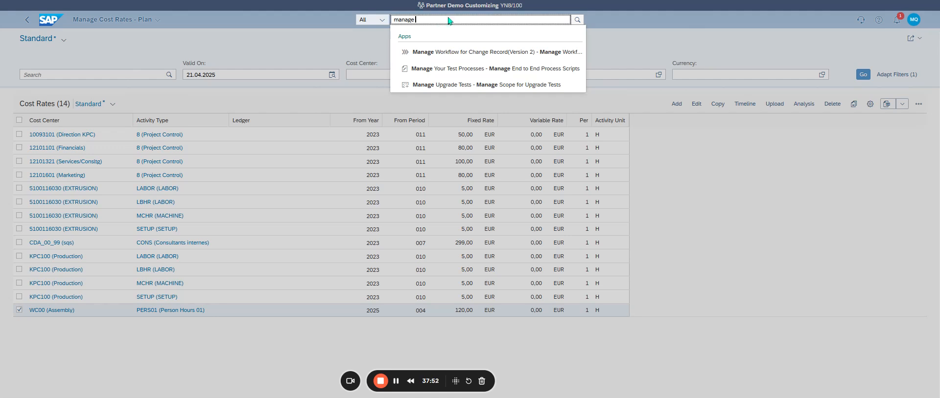
drag(430, 21, 380, 22)
key(ctrl+v)
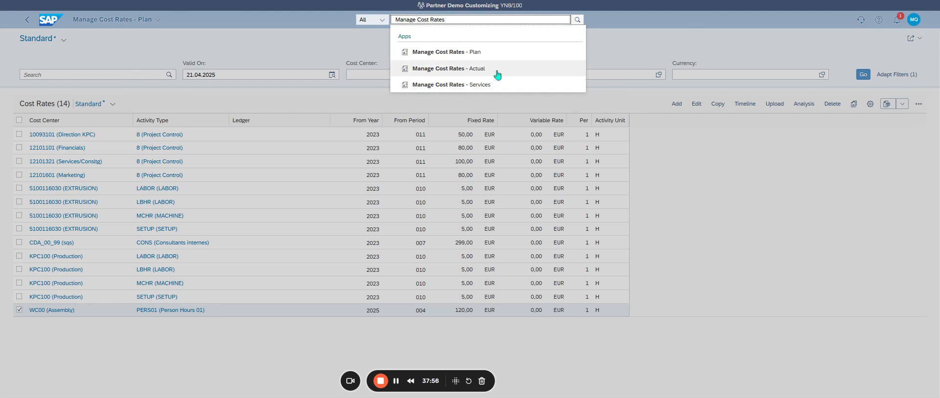
click(497, 71)
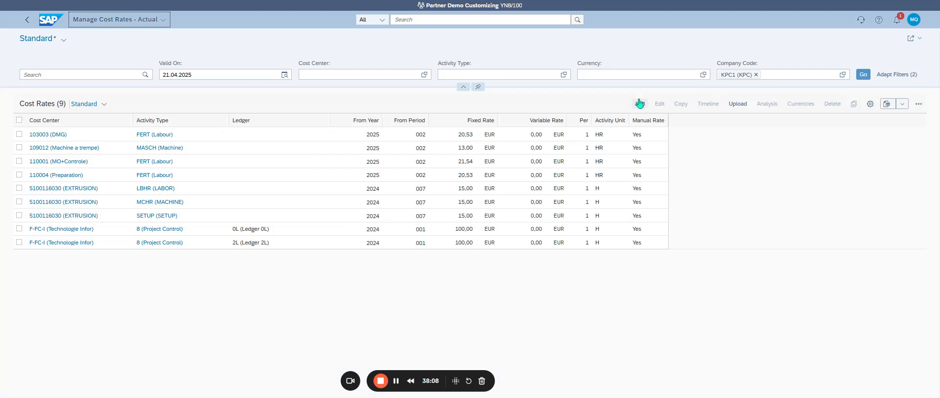
Add a new actual cost rate and choose WC00 (Assembly) as its cost center.
click(639, 103)
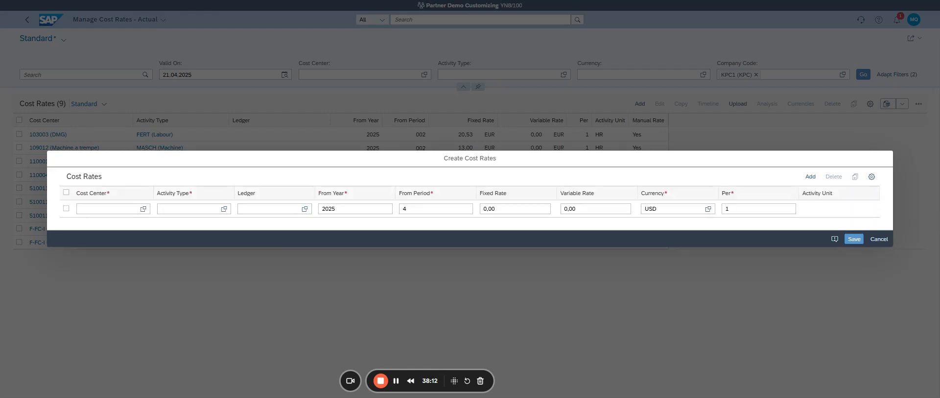
click(395, 324)
click(109, 209)
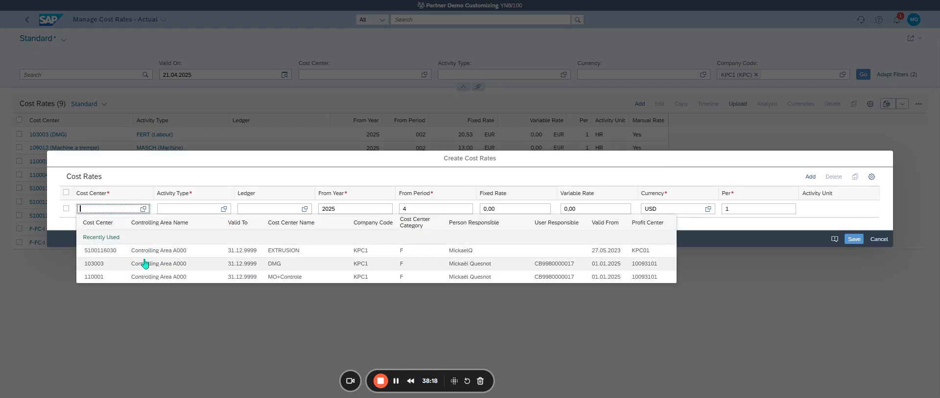
text(wC00)
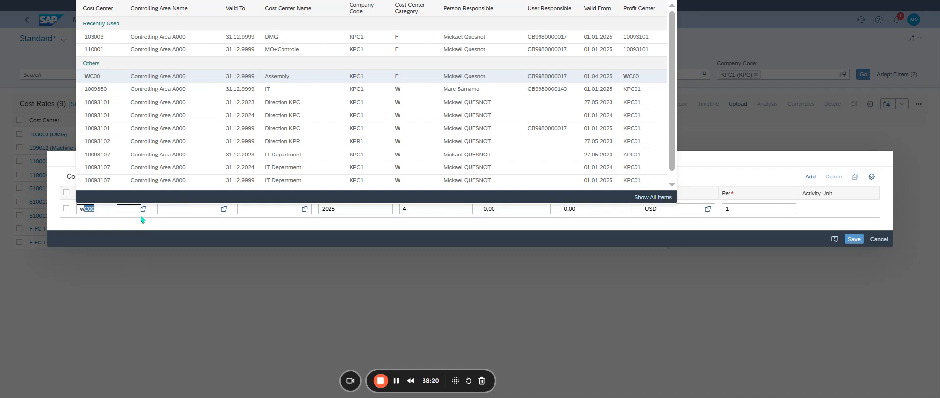
click(104, 86)
Choose PERS01 (Person Hours 01) as the activity type of the new actual cost rate.
click(196, 209)
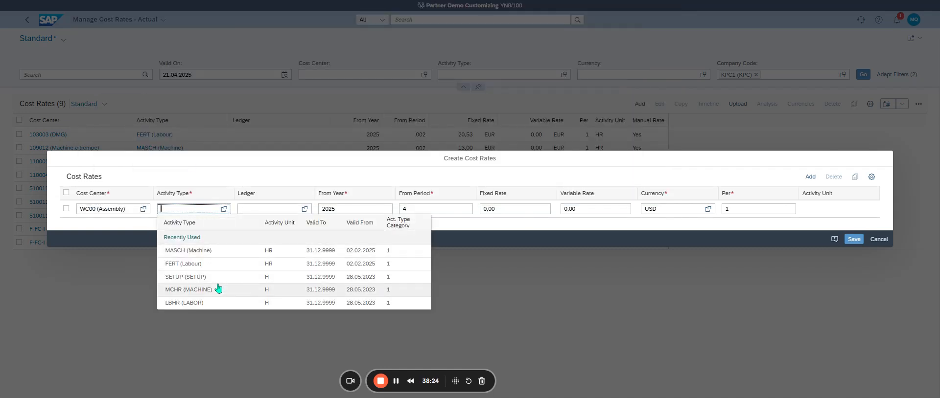
text(pers01)
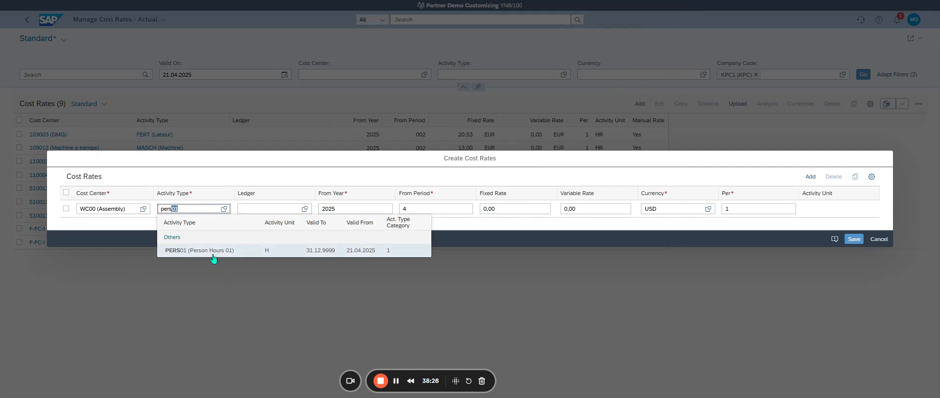
click(213, 252)
click(273, 209)
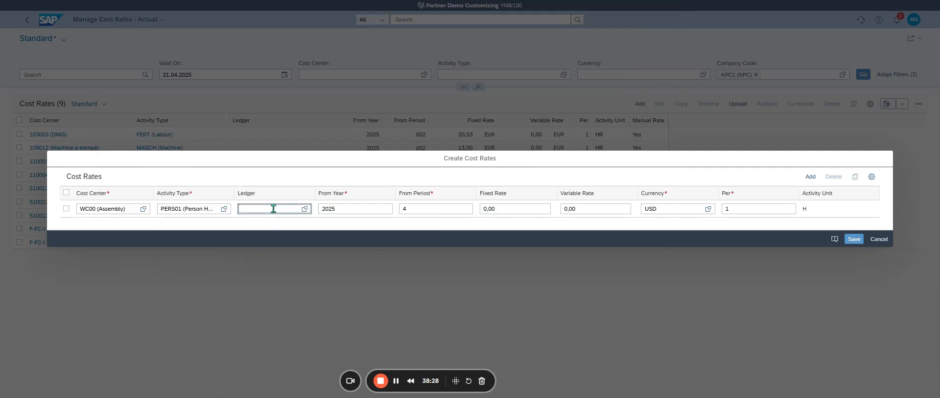
Set the new actual cost rate to ledger 0L, fixed rate 120 and currency EUR, and save it.
text(0l)
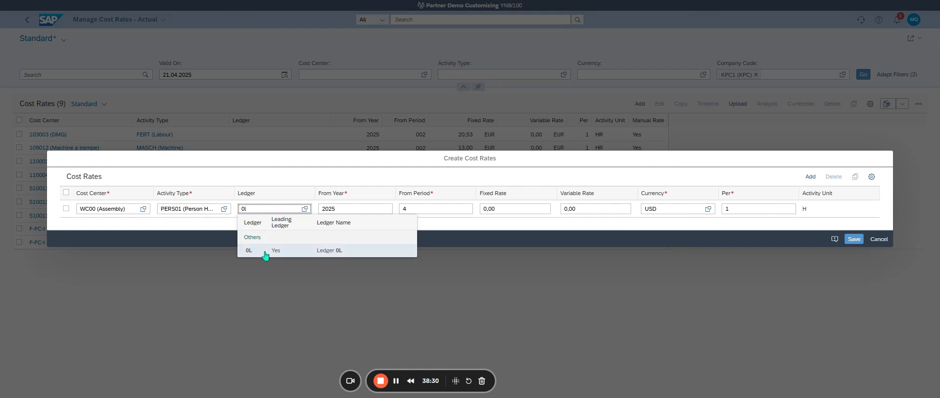
click(265, 251)
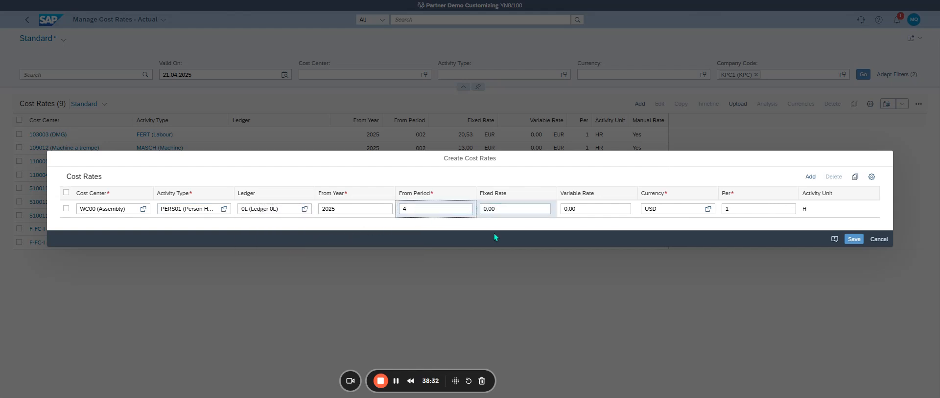
double_click(516, 208)
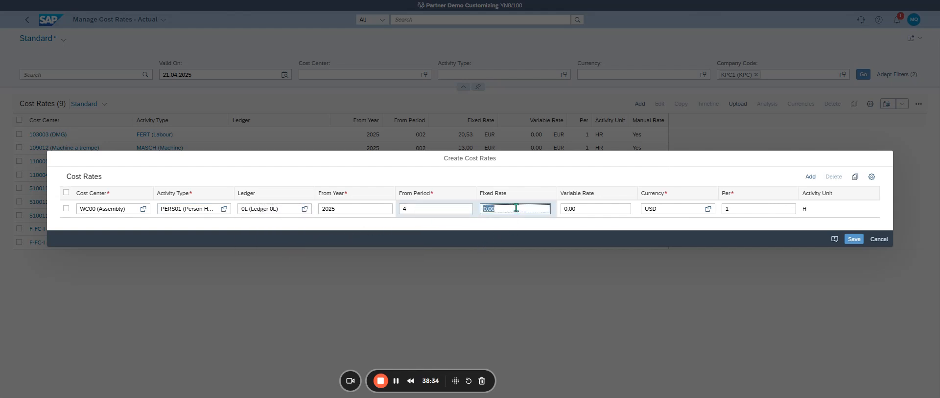
text(120)
key(Tab)
key(Tab)
text(EUR)
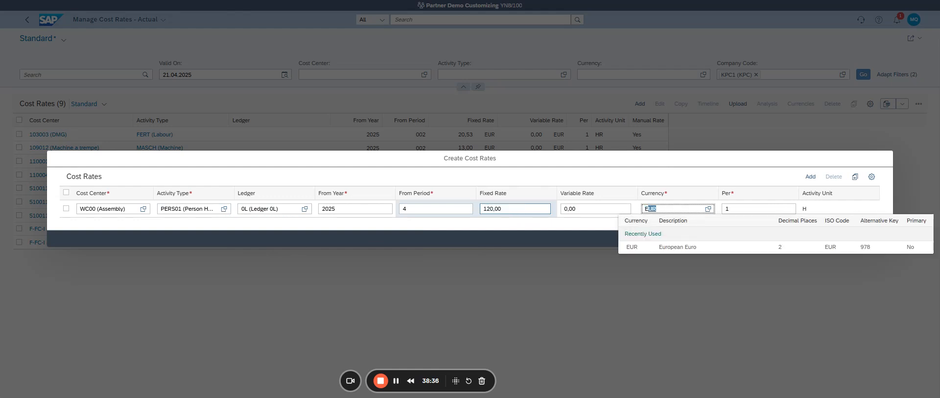
key(Tab)
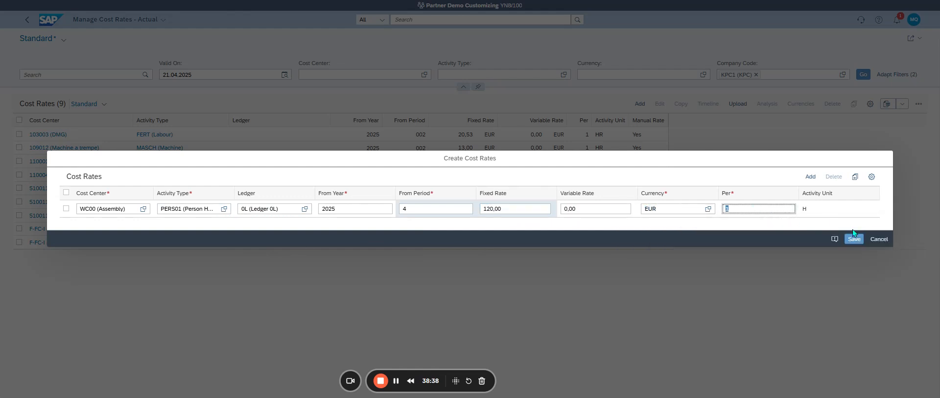
click(853, 239)
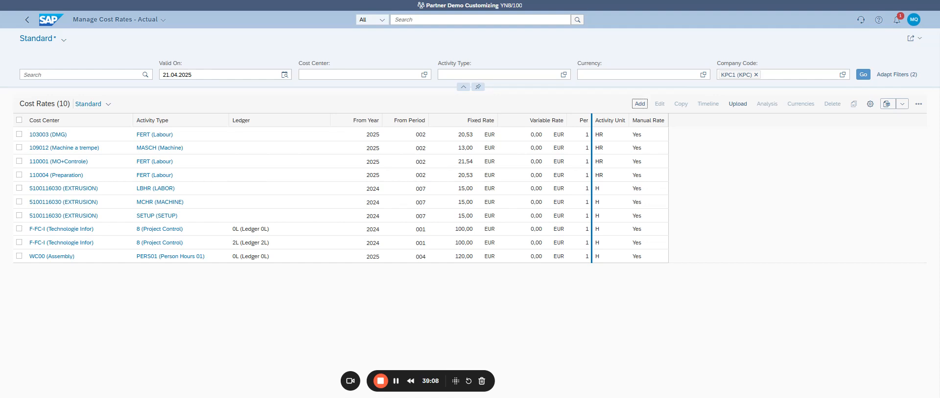
Open Change Work Center (CR02) and display the costing data of work center WC00 in plant KP01.
click(43, 23)
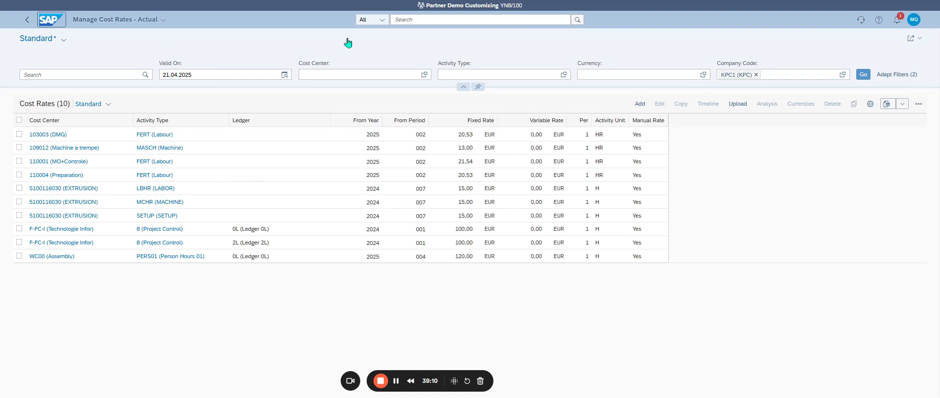
text(CR02)
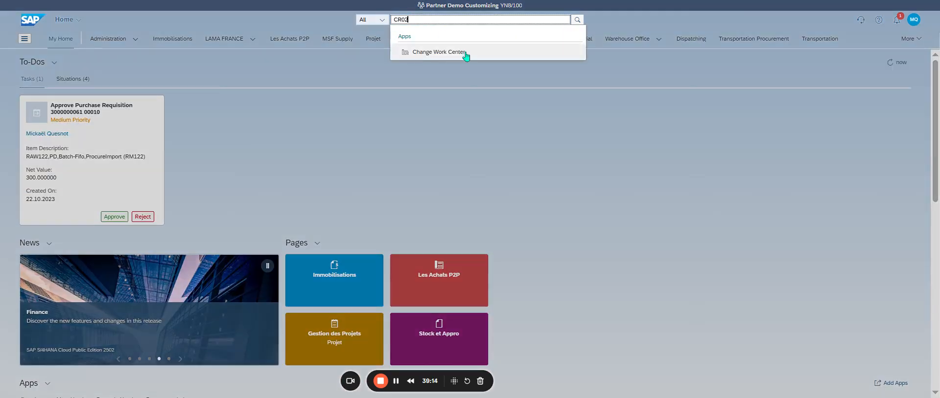
click(464, 53)
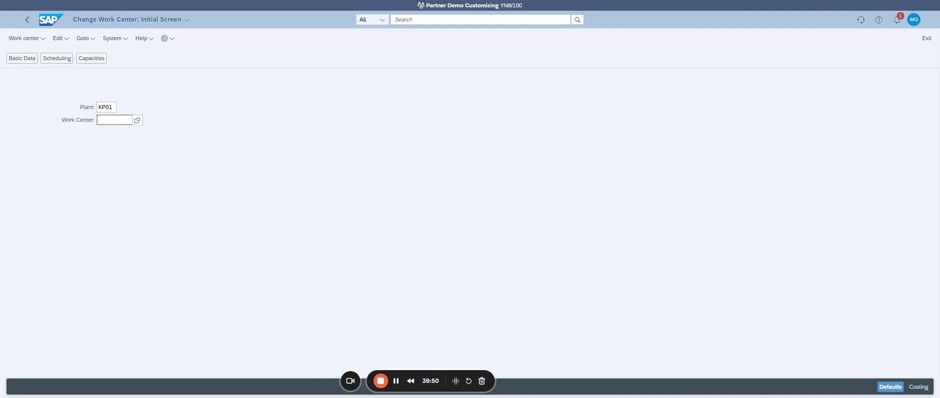
text(WC00)
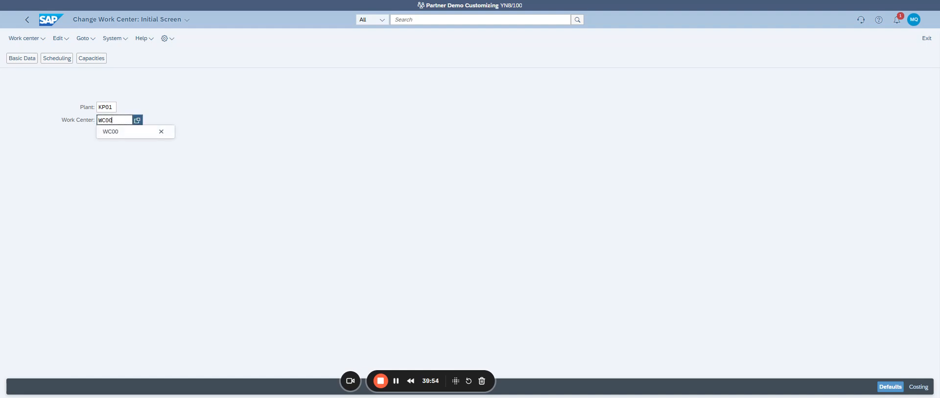
key(Return)
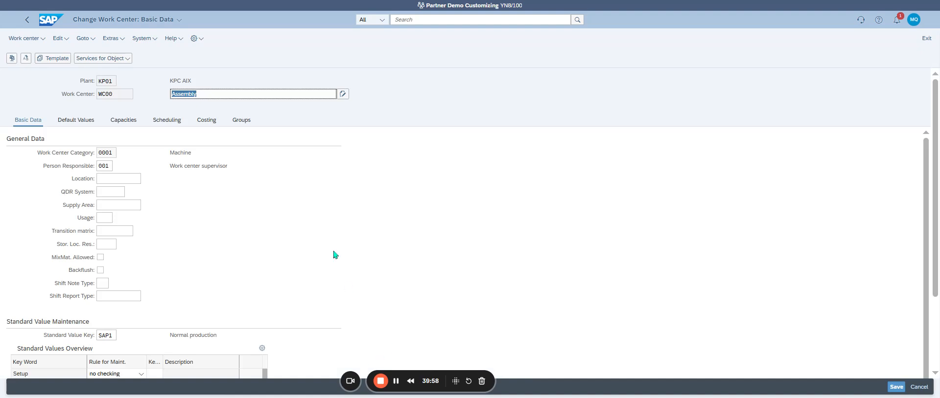
click(206, 122)
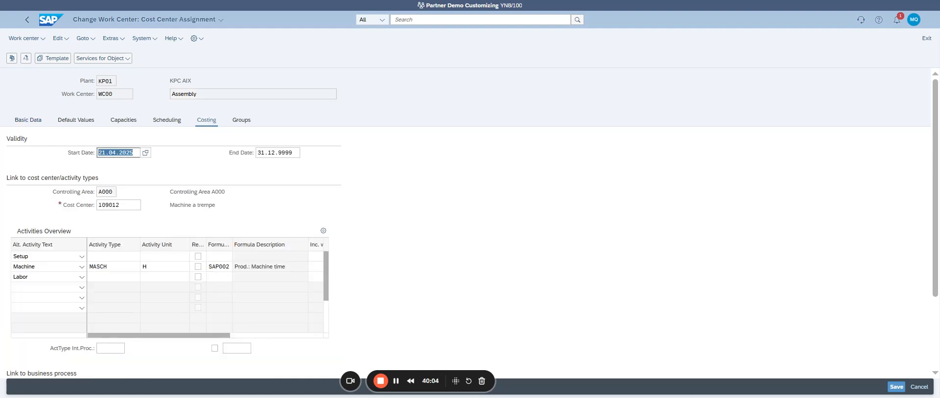
click(101, 267)
key(F4)
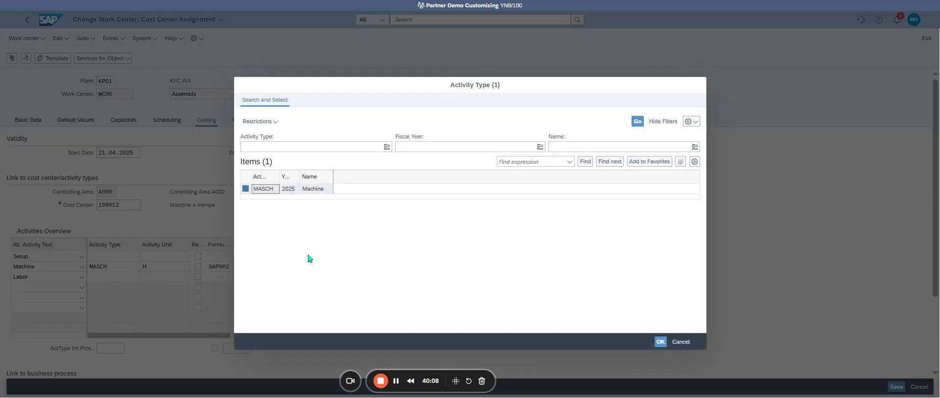
click(680, 342)
Change the cost center assigned to the Assembly work center to WC00.
click(120, 206)
drag(121, 206, 86, 212)
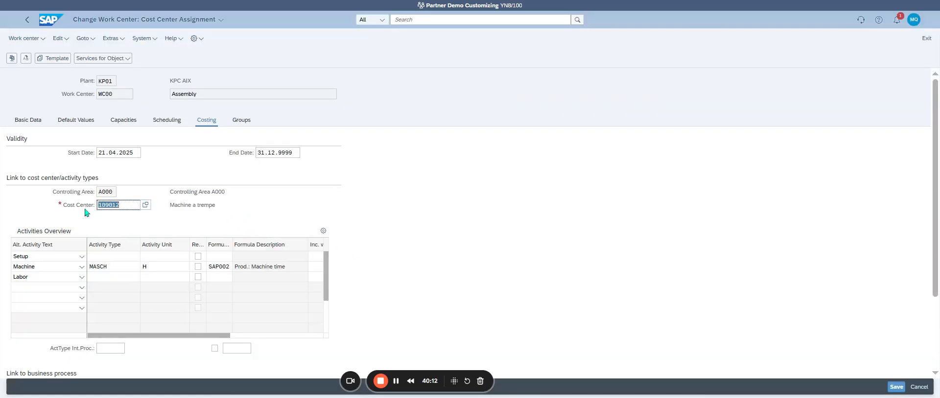
text(WC)
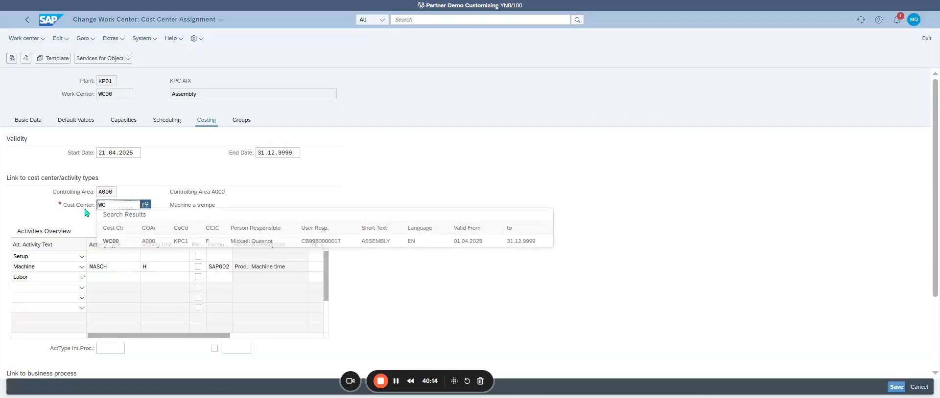
text(00)
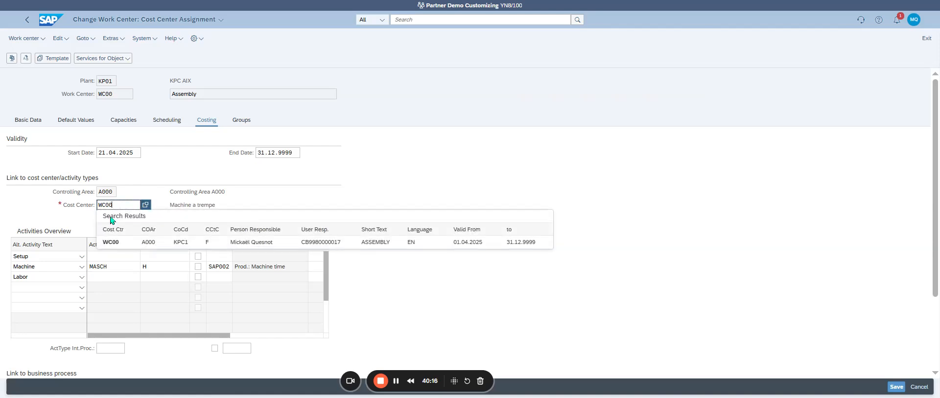
key(Return)
Set the Machine activity's activity type to PERS01 (Person Hours 01) and save the work center.
double_click(122, 267)
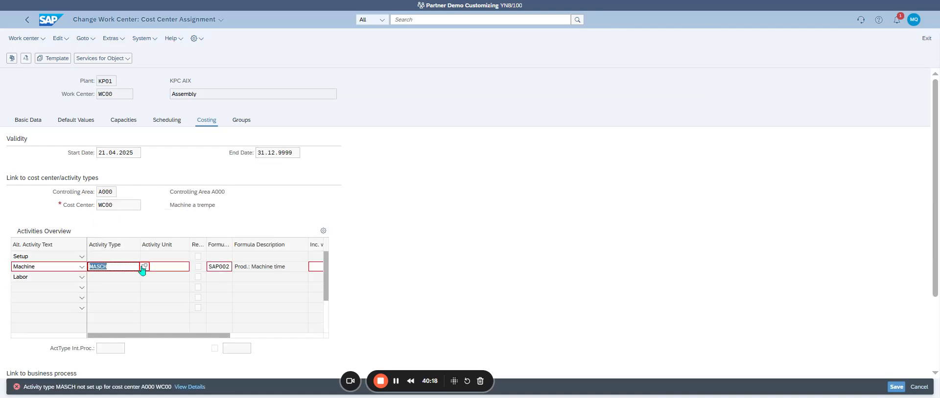
click(145, 266)
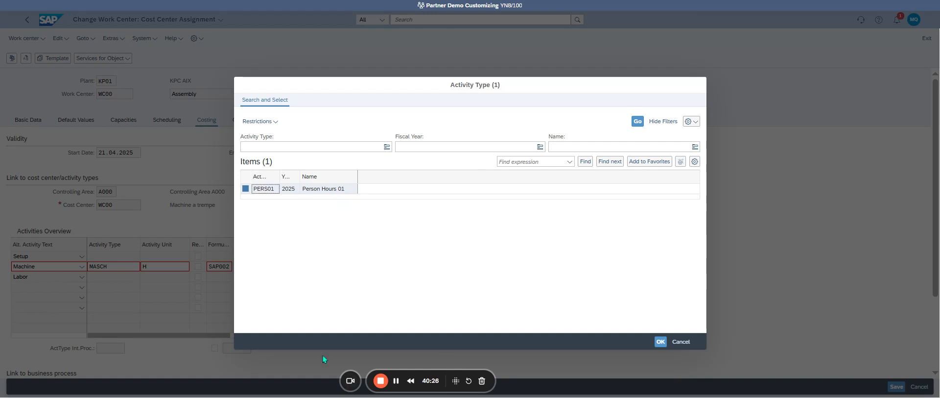
click(269, 191)
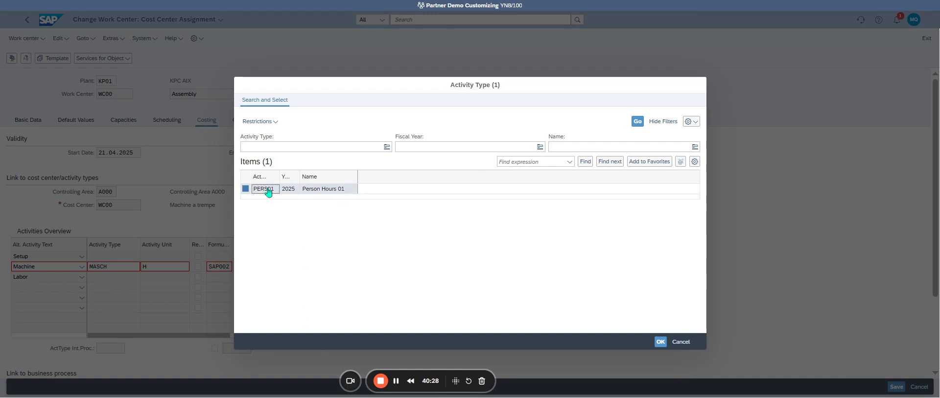
double_click(268, 191)
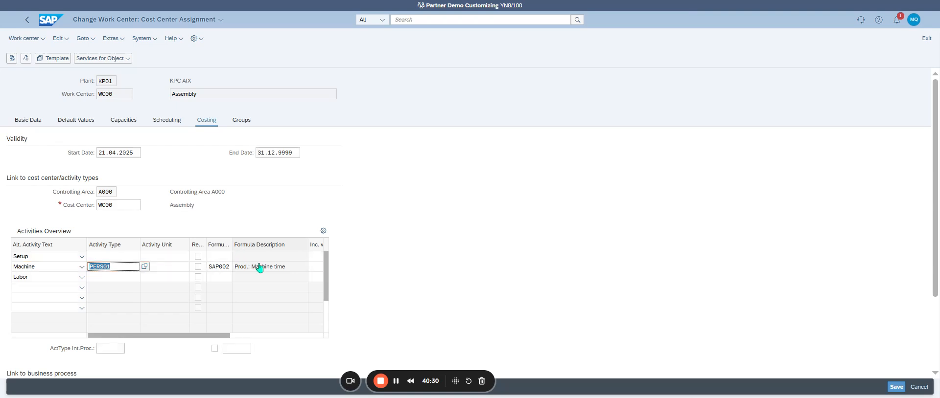
click(165, 268)
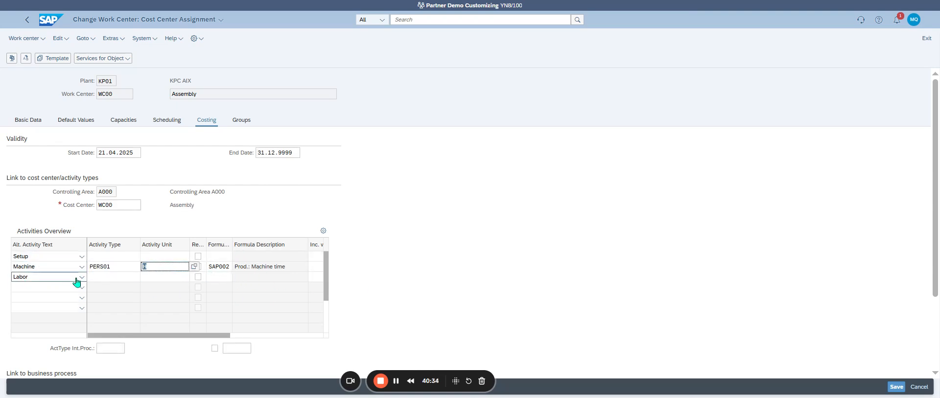
click(117, 270)
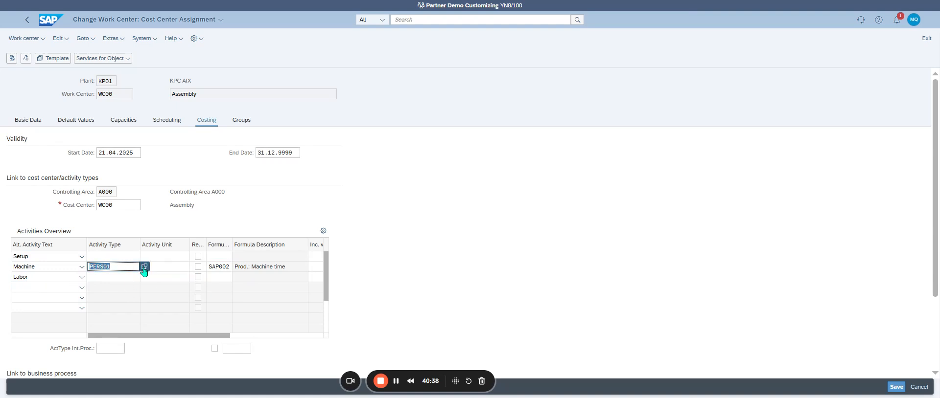
click(174, 270)
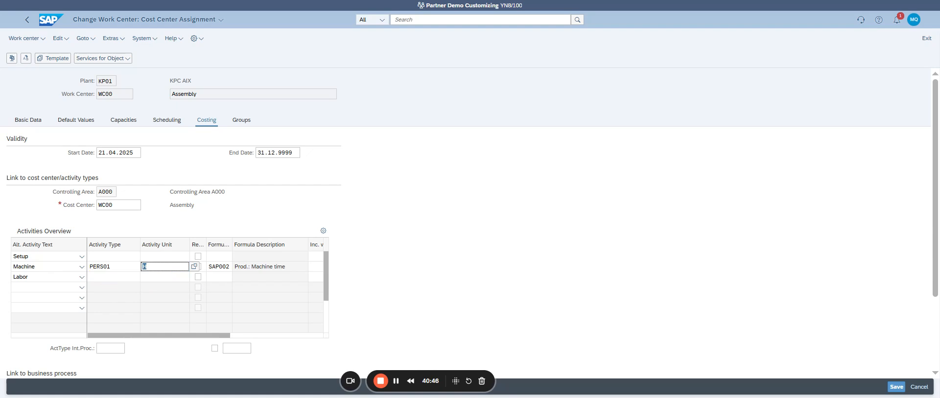
click(895, 387)
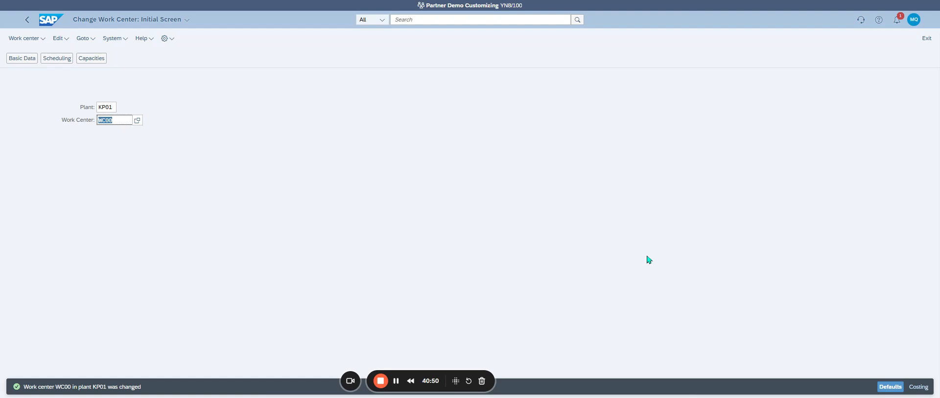